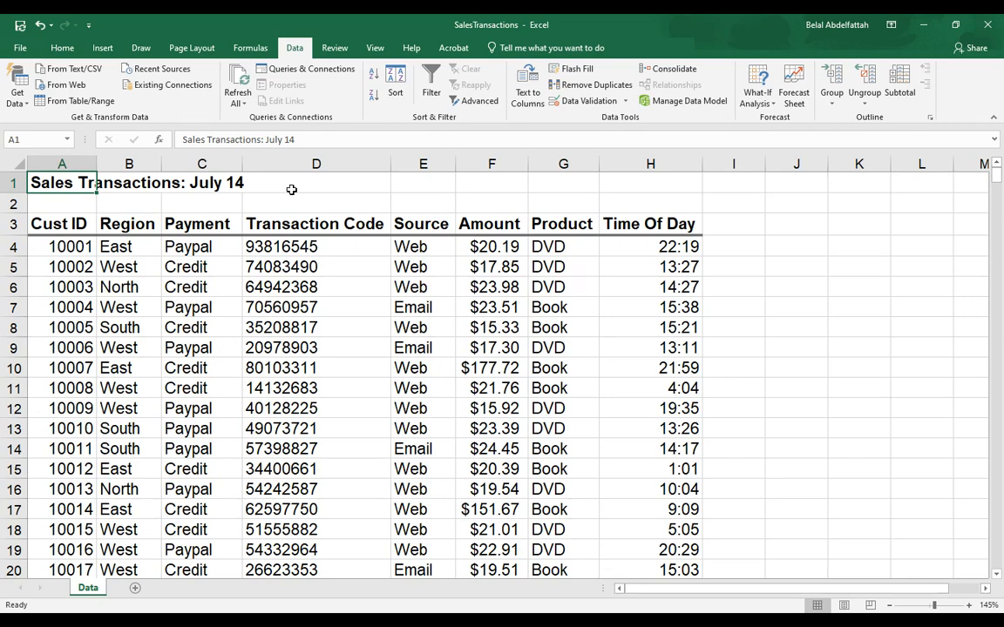
click(129, 247)
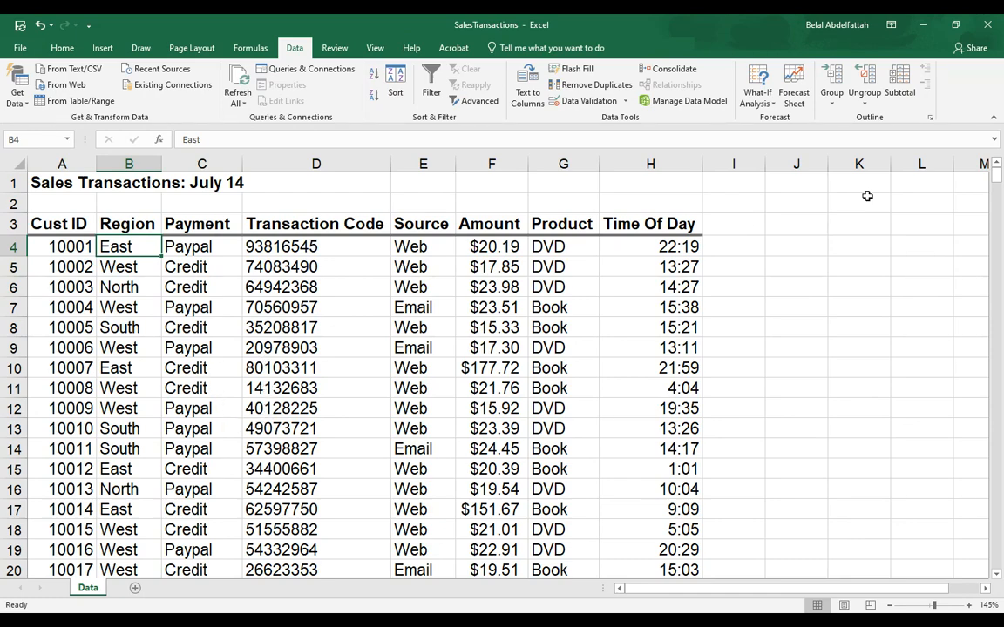
drag(997, 175, 874, 229)
click(188, 267)
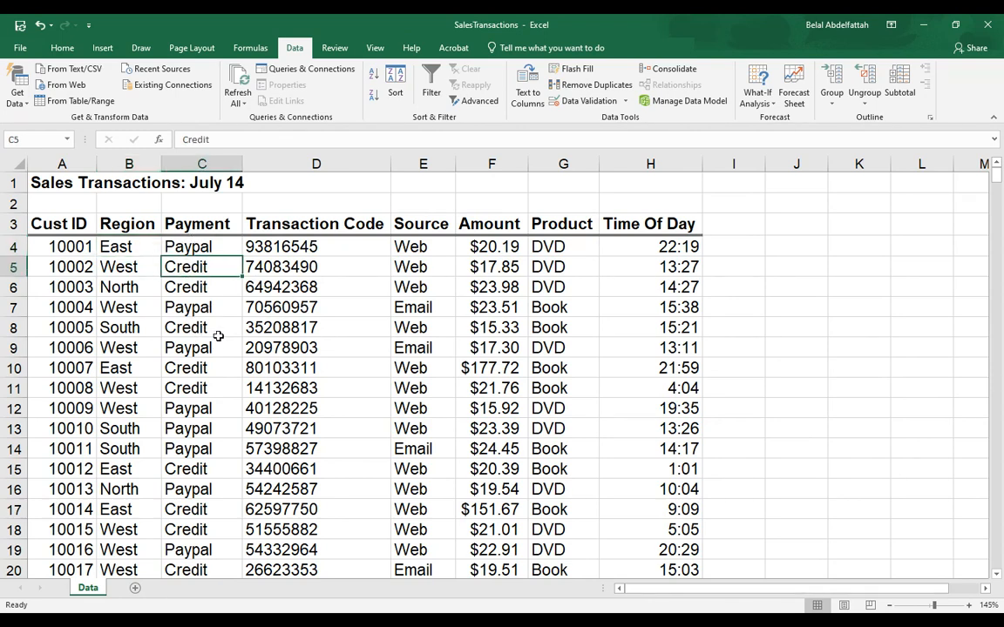
click(228, 286)
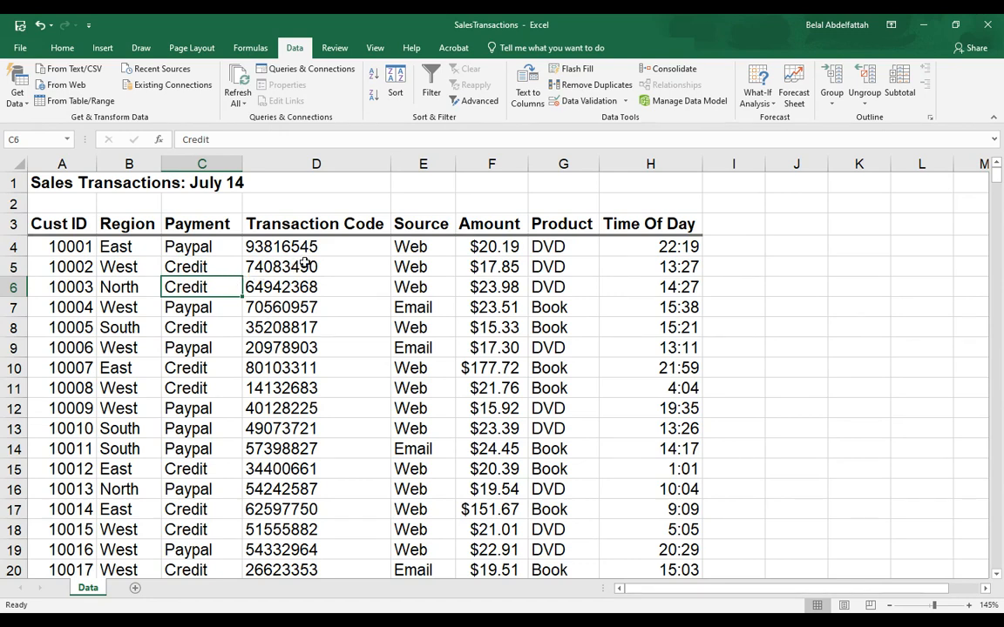
Link cell J3 to the Cust ID header with the formula =A3
click(793, 227)
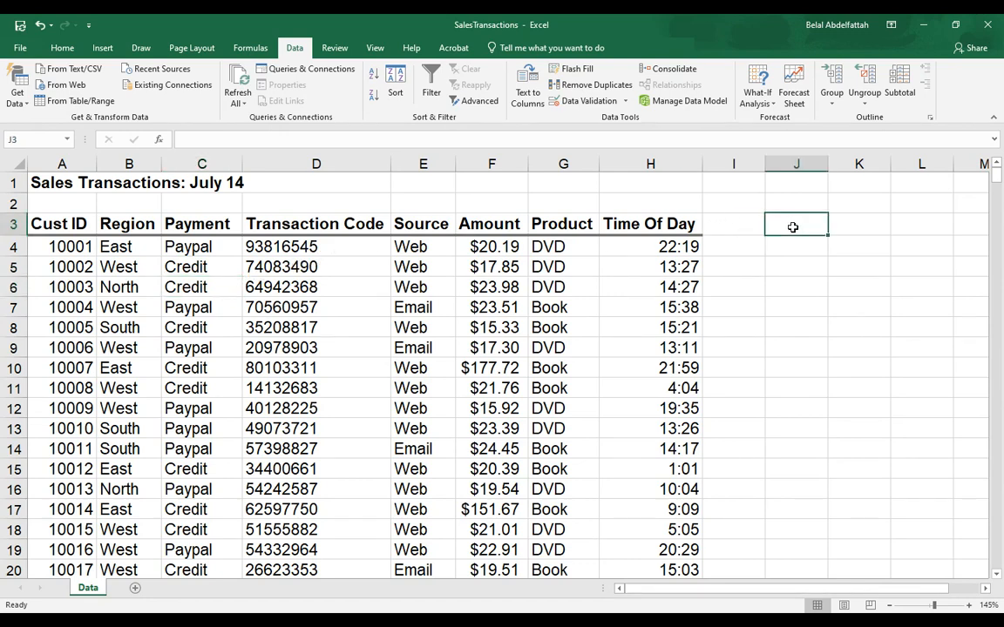
key(Right)
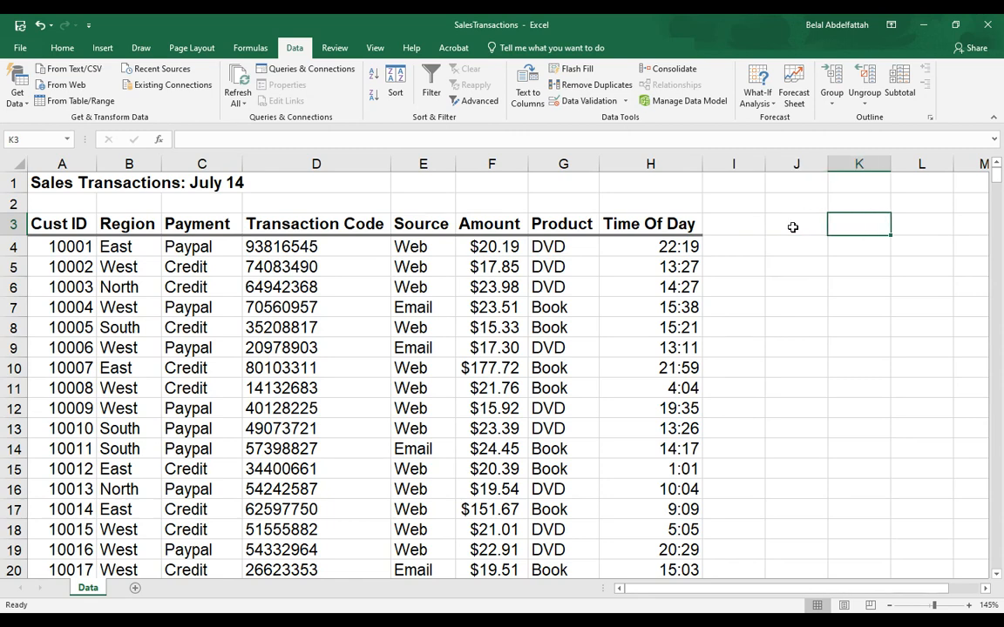
key(Left)
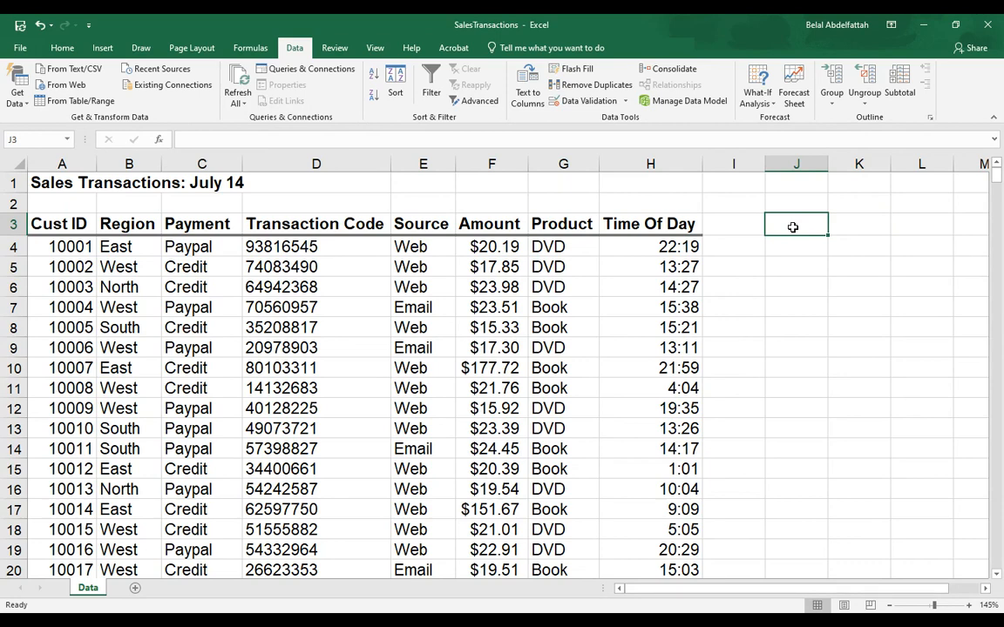
text(=)
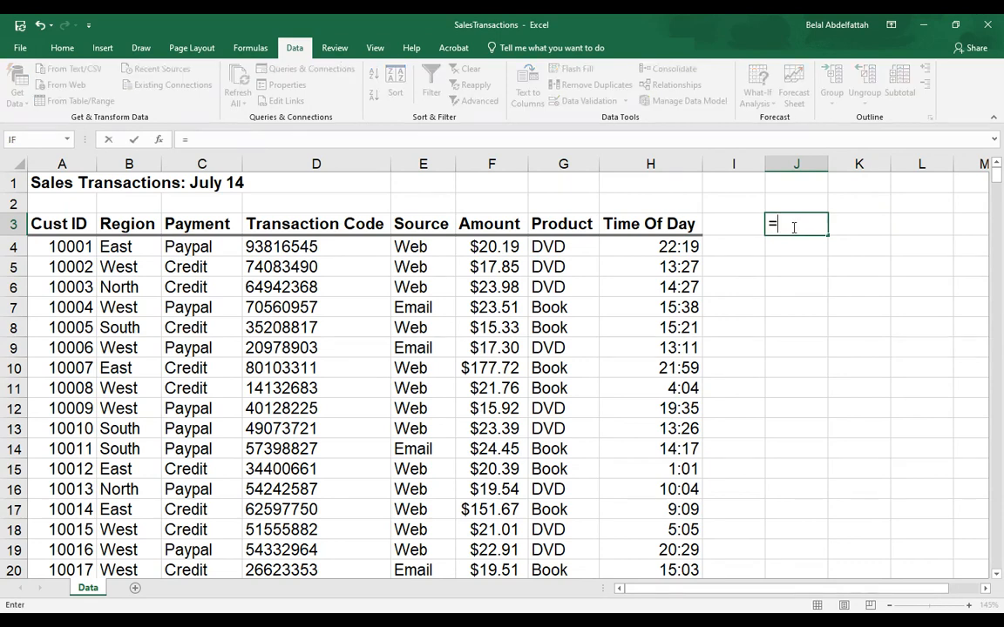
click(63, 224)
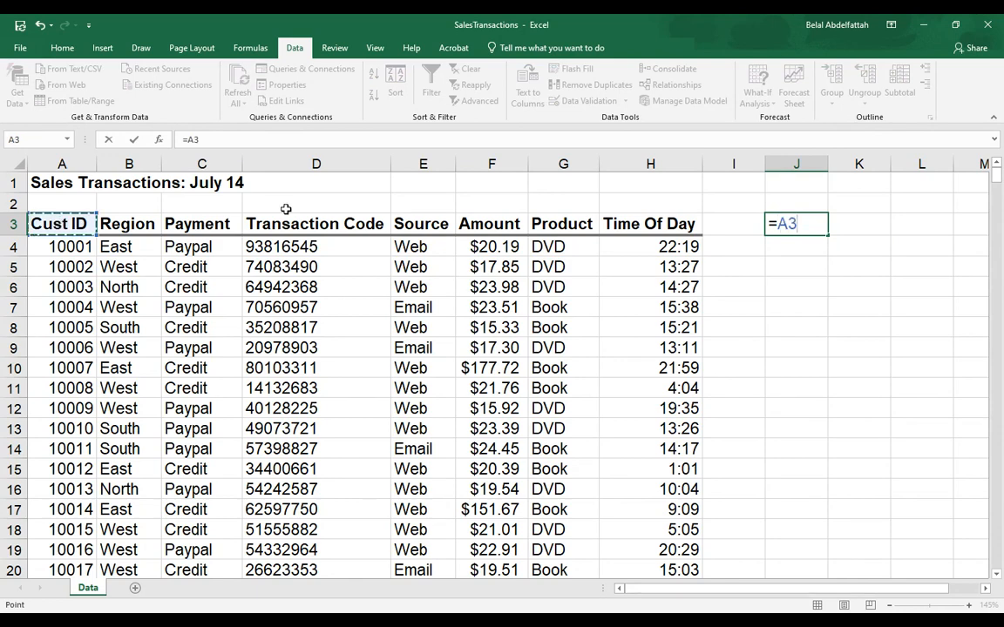
key(Return)
click(823, 217)
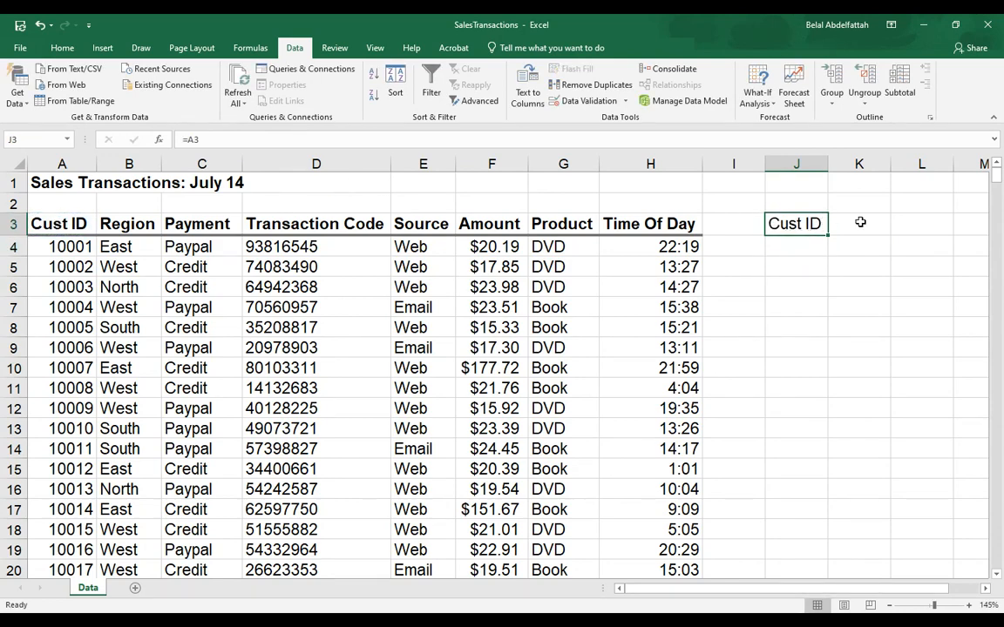
Link cell L2 to the Payment header with the formula =C3, and autofit column L to its content
click(860, 222)
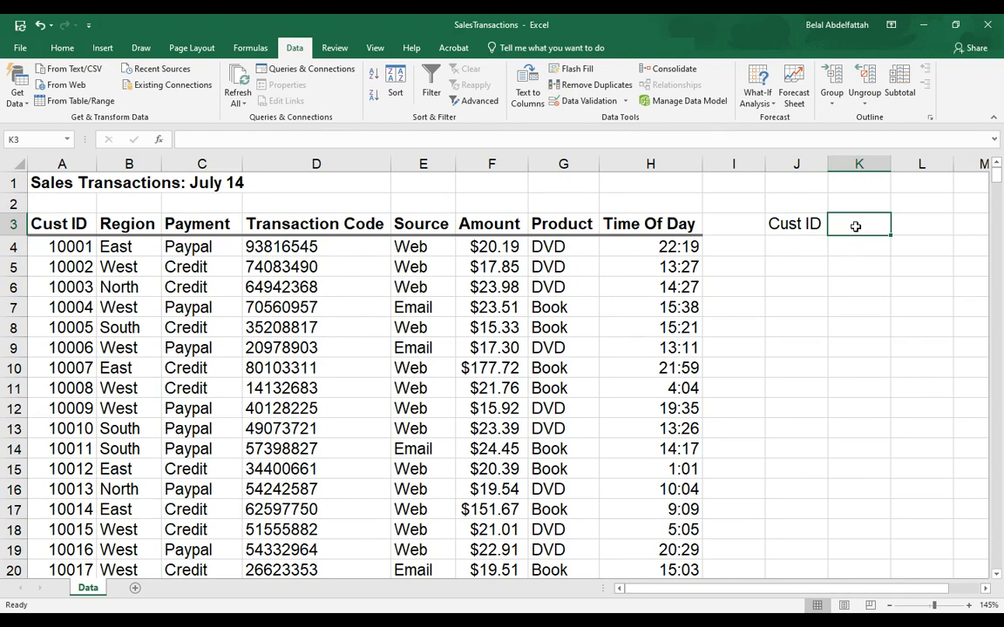
click(914, 223)
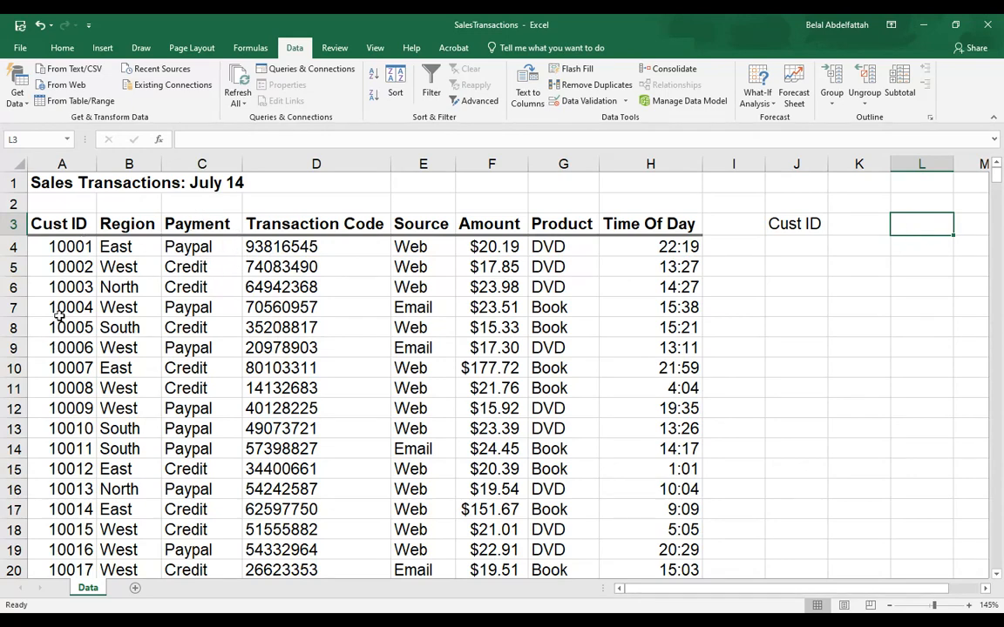
click(920, 204)
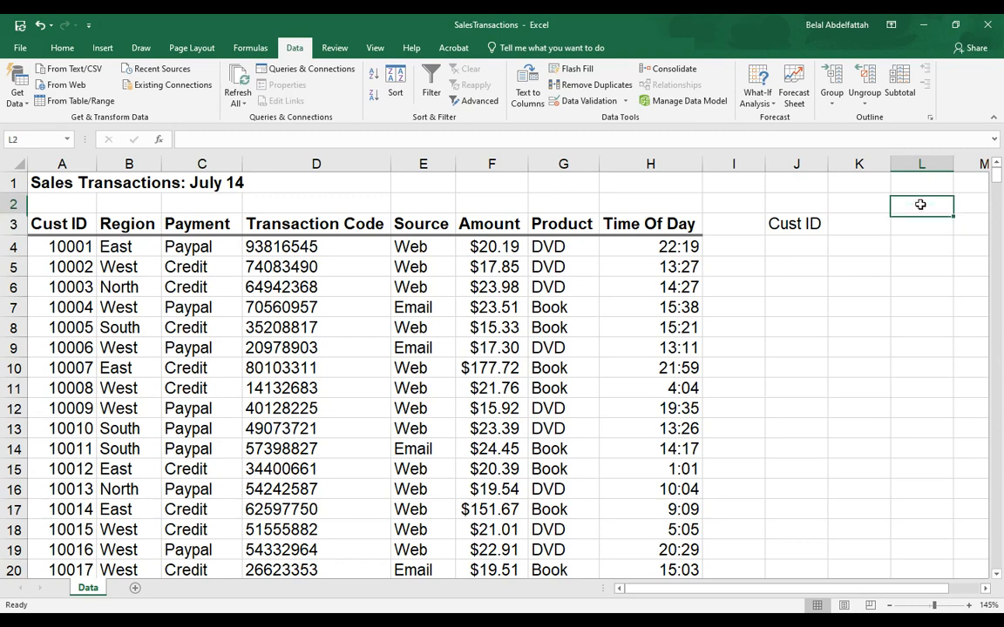
text(=)
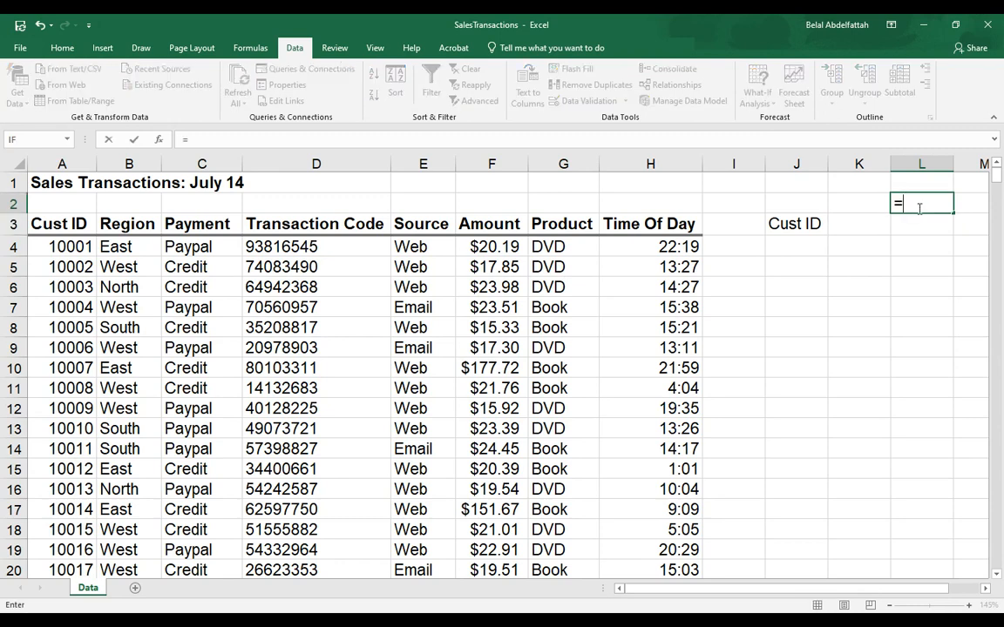
click(200, 226)
key(Return)
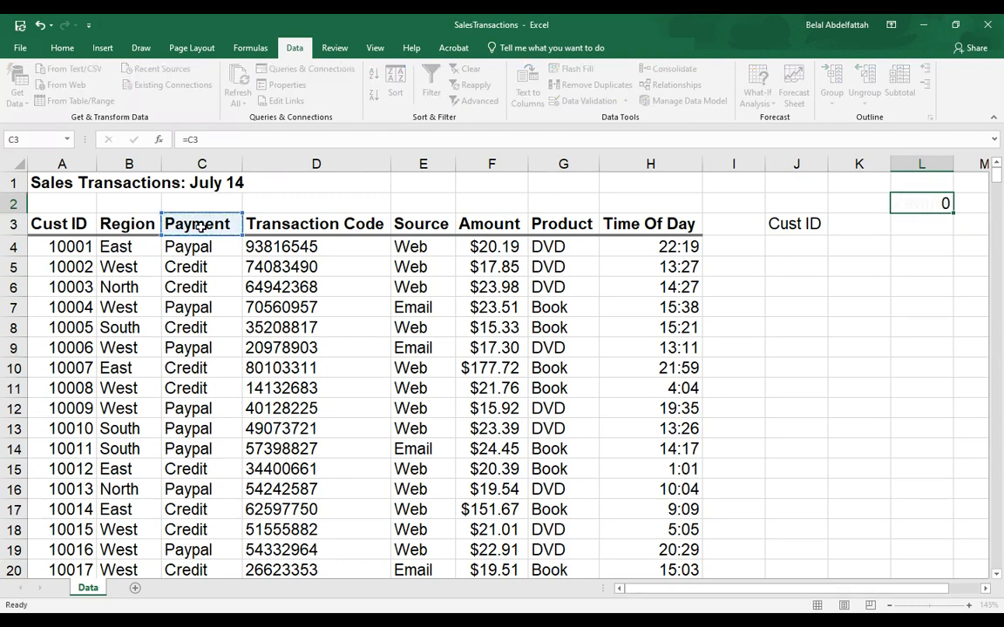
double_click(952, 161)
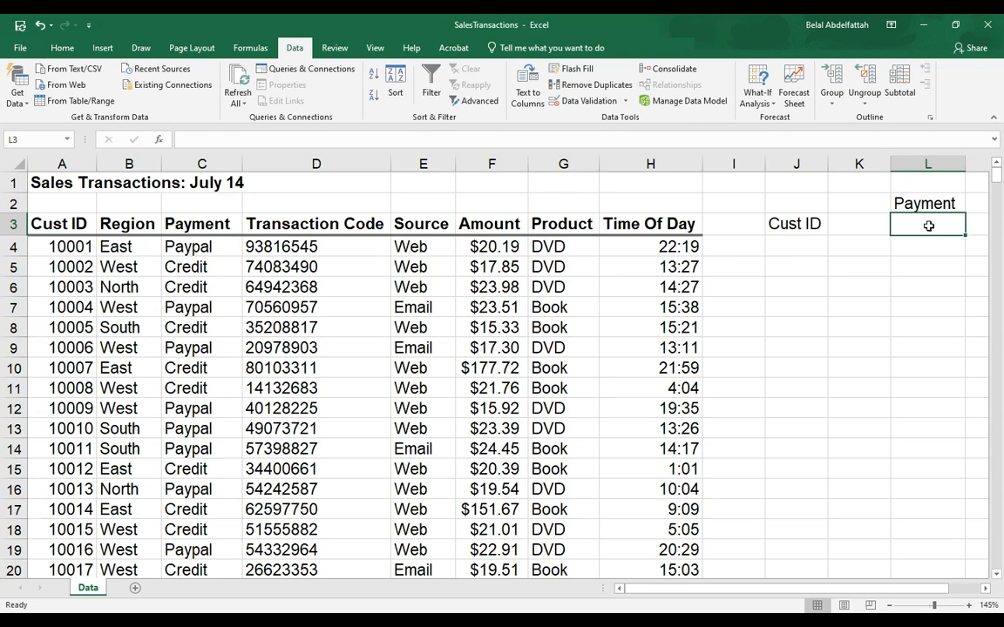
Enter the customer ID from the table's first record in K3, beside the Cust ID label
click(870, 223)
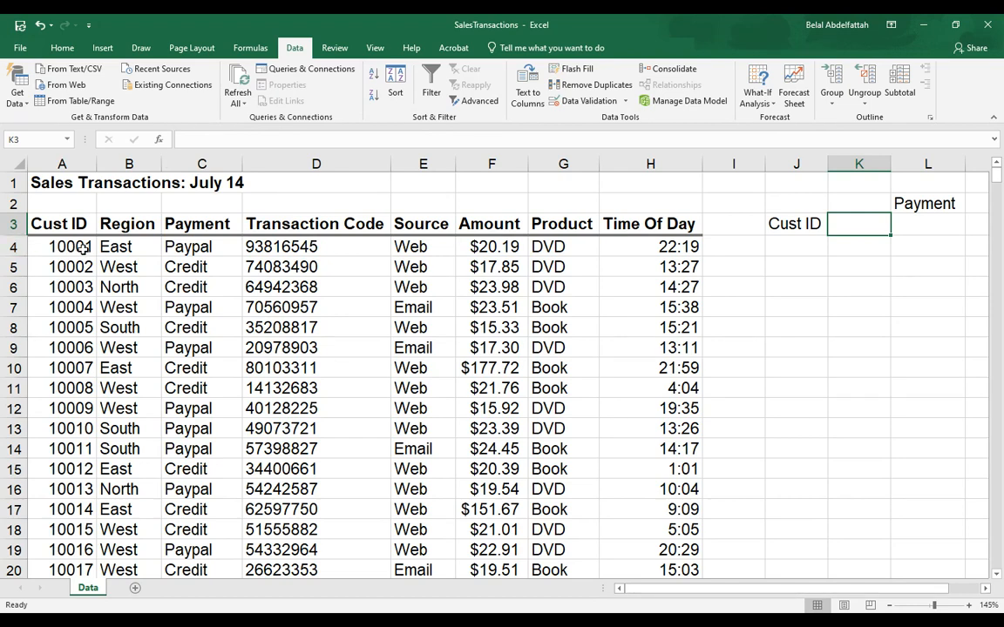
text(1001)
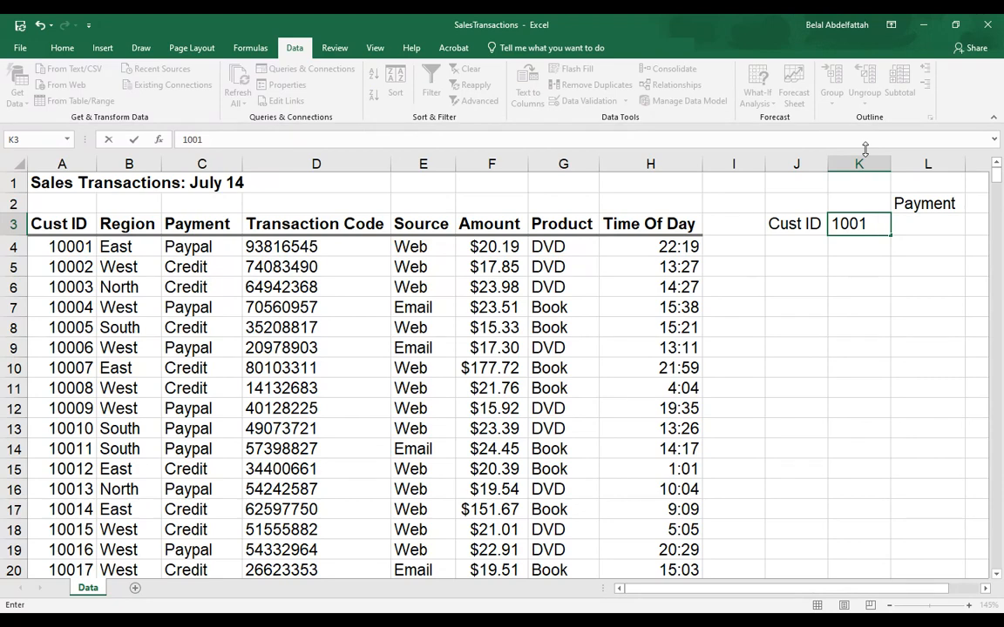
key(BackSpace)
text(01)
key(Tab)
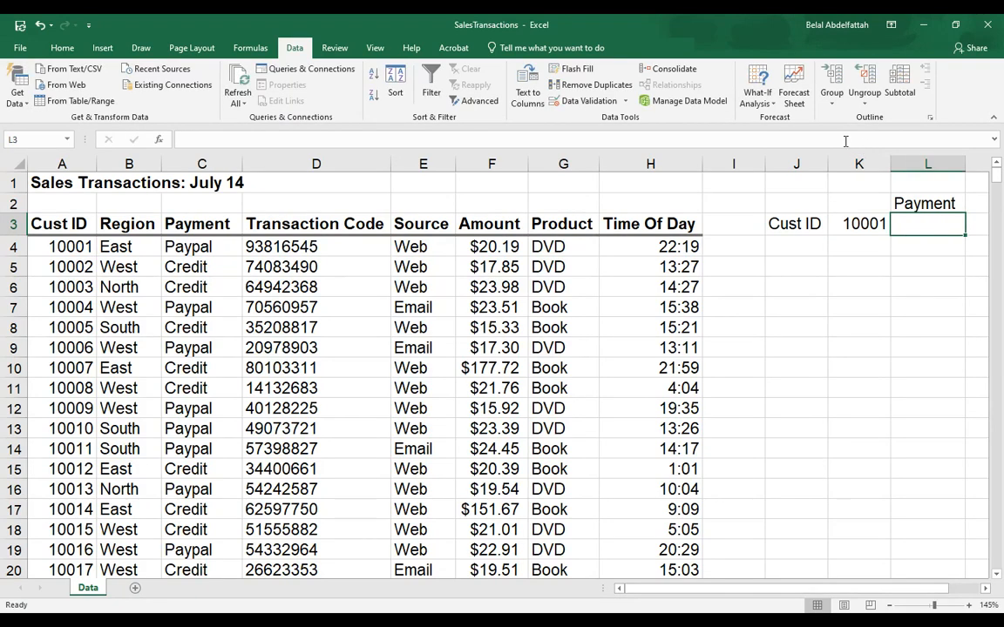
scroll(796, 278, right, 2)
text(=)
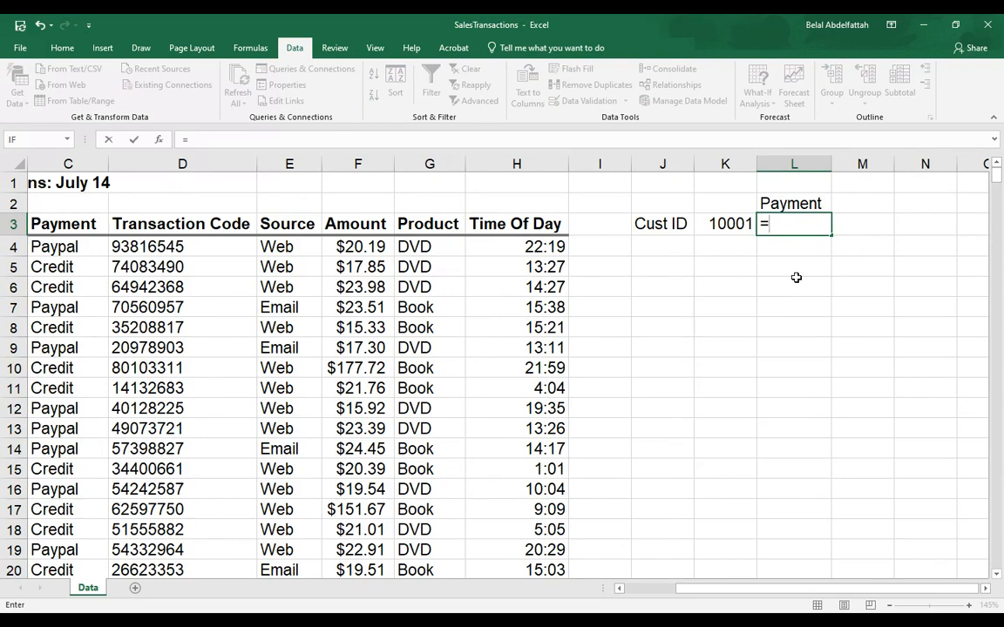
text(vlo)
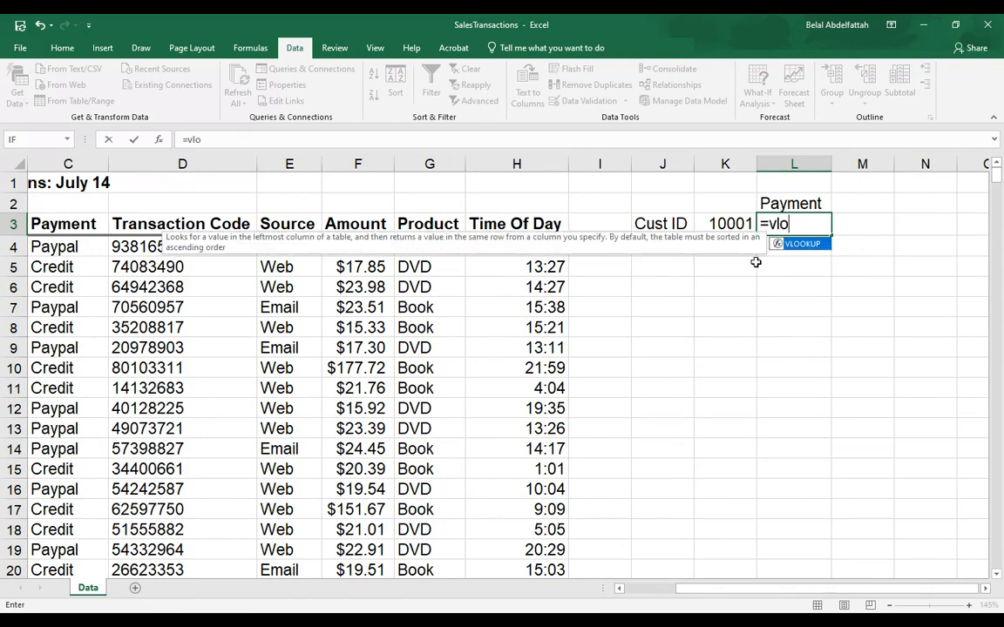
key(BackSpace)
key(Escape)
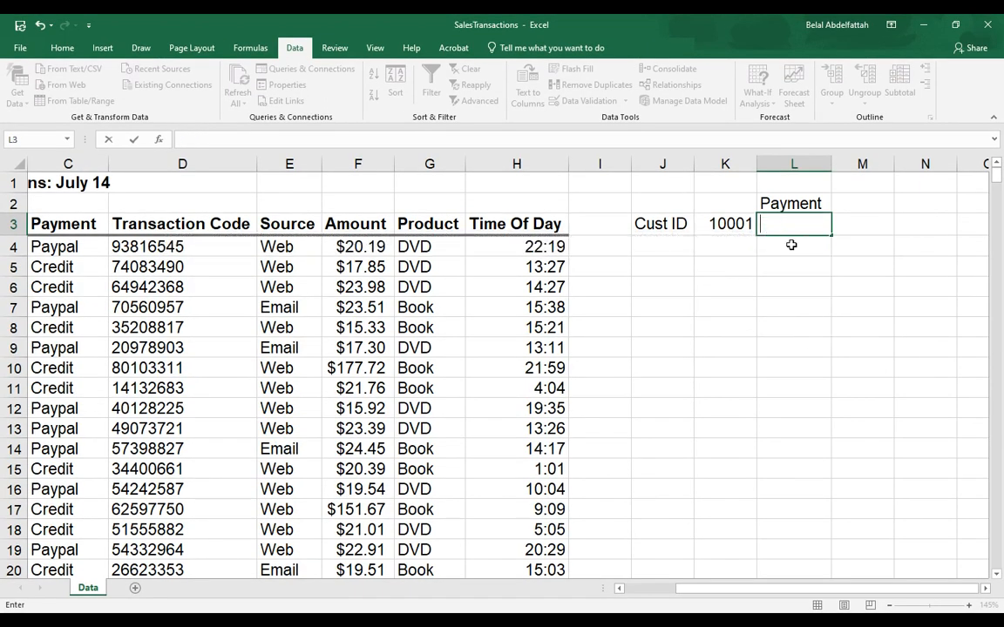
Open the Insert Function dialog for cell L3 and search the functions for "vloo"
click(150, 136)
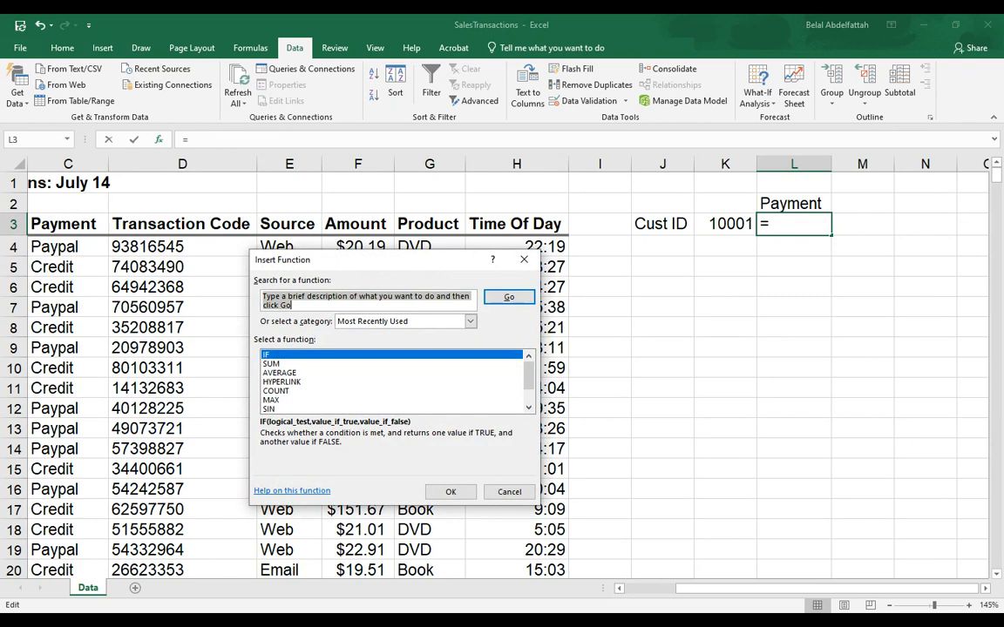
mouse_move(528, 375)
mouse_down()
mouse_move(528, 390)
mouse_move(528, 371)
mouse_up()
text(v)
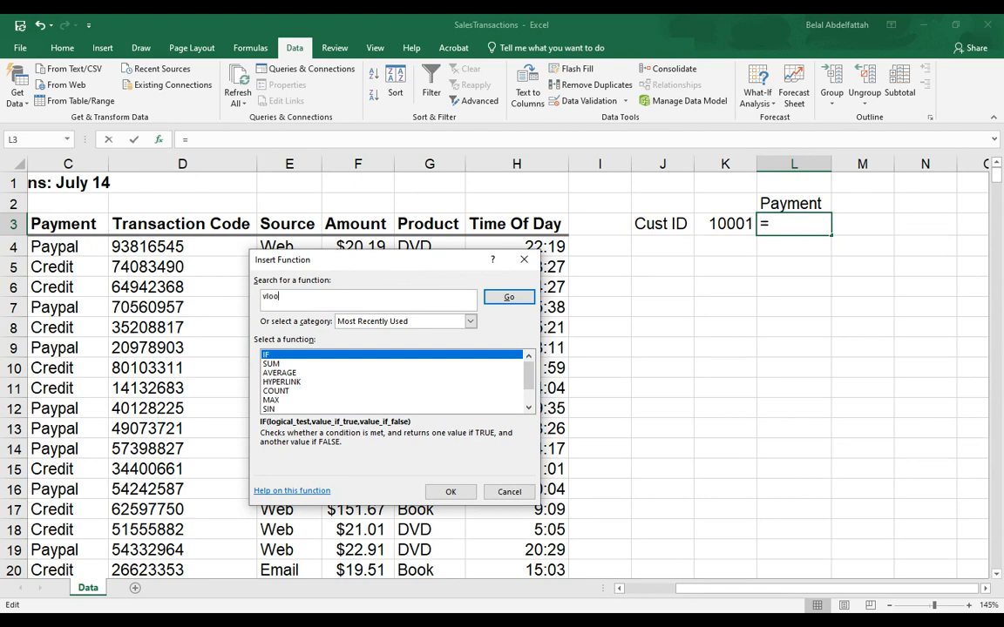
text(loo)
key(Return)
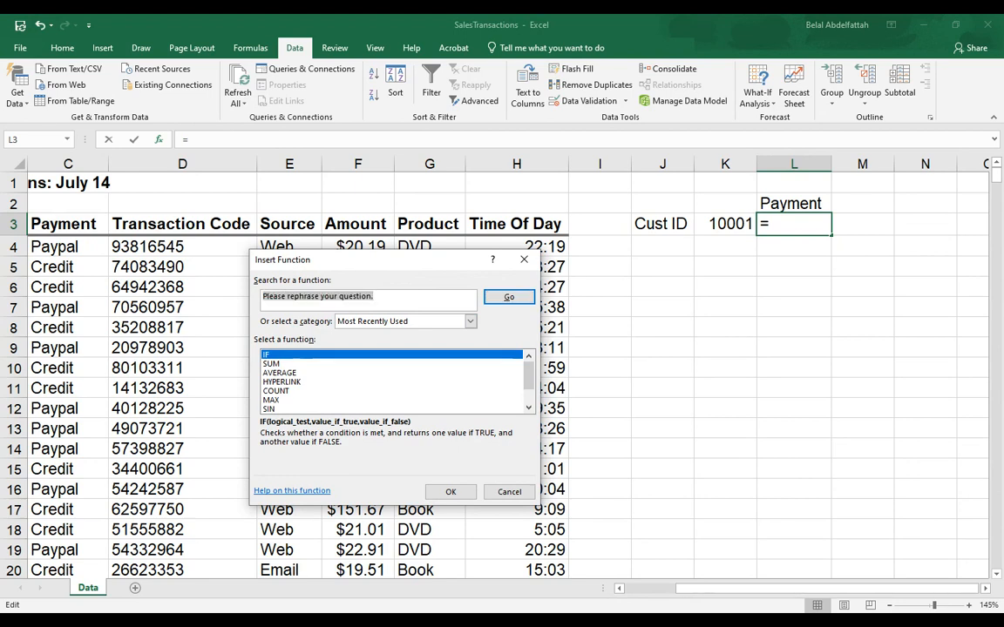
mouse_move(528, 375)
mouse_down()
mouse_move(528, 390)
mouse_move(529, 376)
mouse_up()
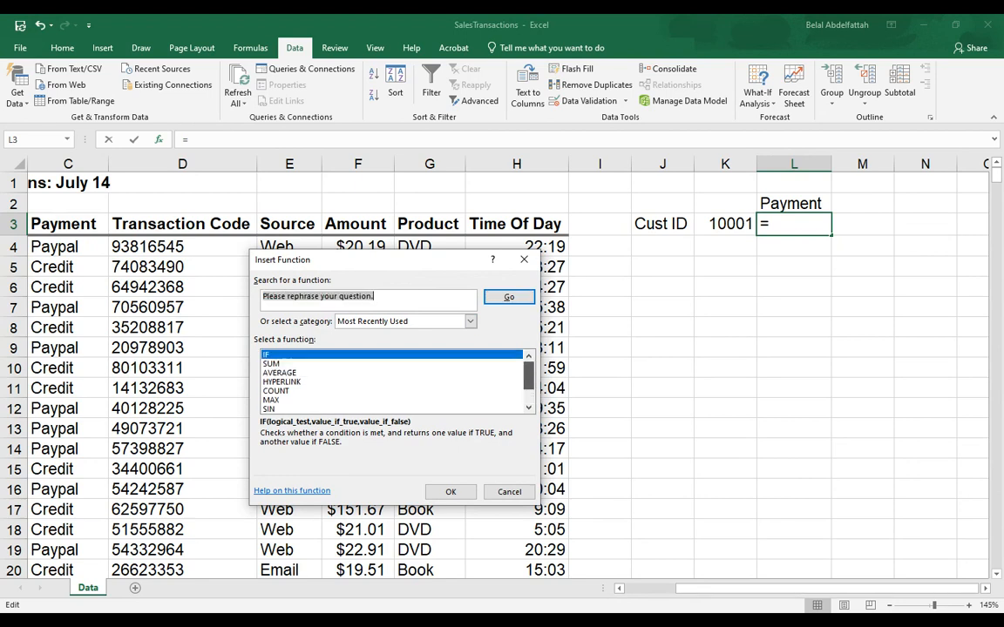
Choose VLOOKUP from the Lookup & Reference category and insert it in L3, opening its function arguments
click(469, 321)
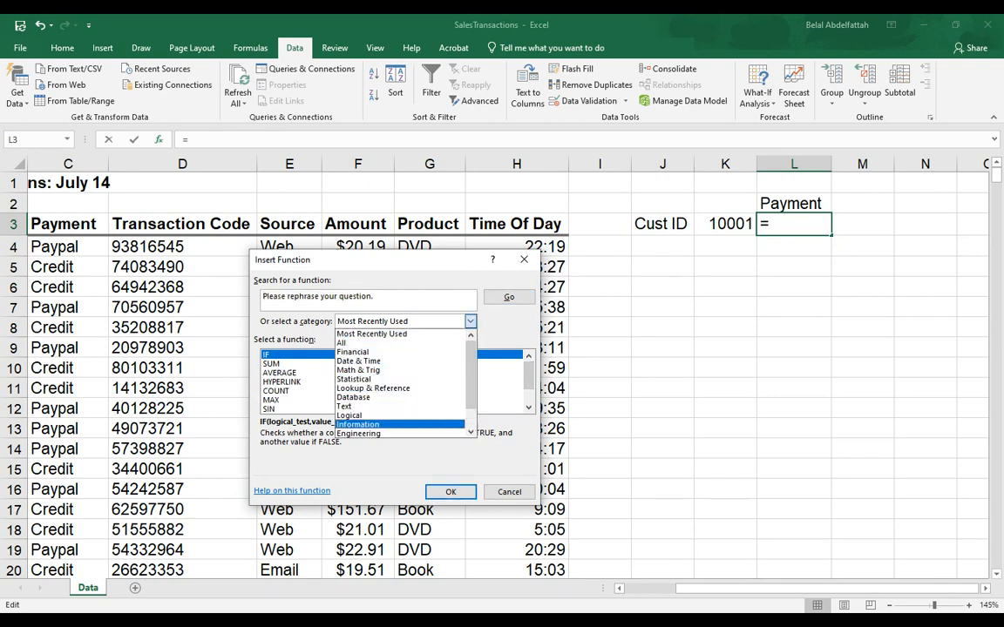
scroll(401, 388, down, 3)
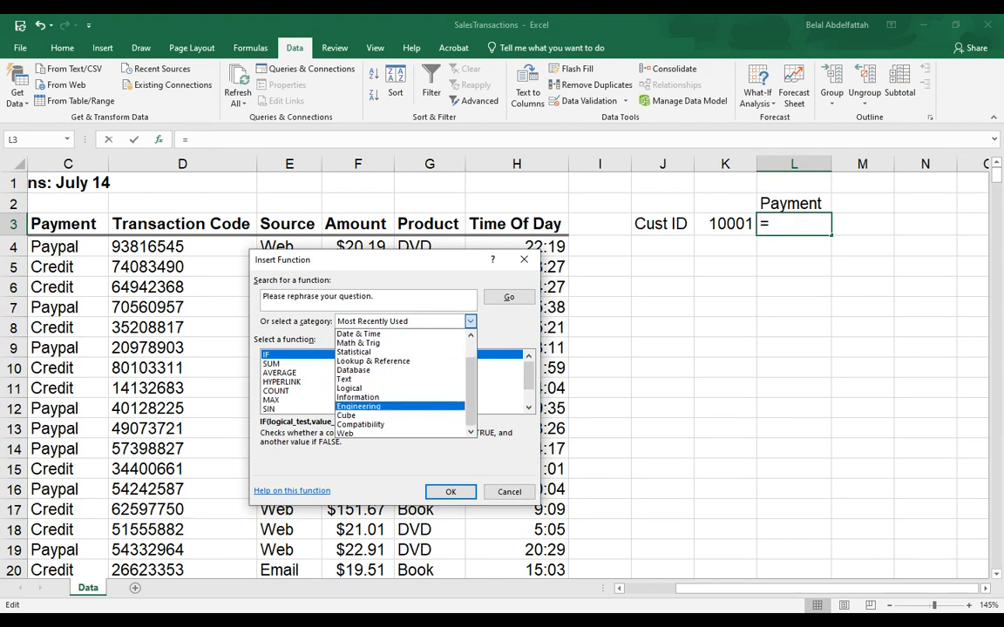
scroll(401, 384, up, 1)
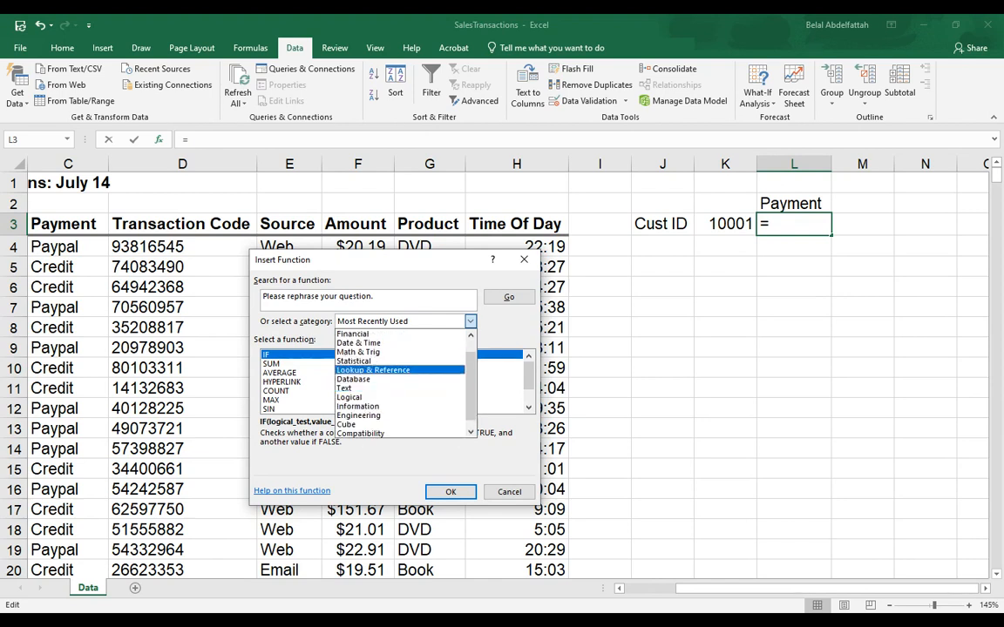
click(373, 370)
click(279, 382)
scroll(392, 381, down, 4)
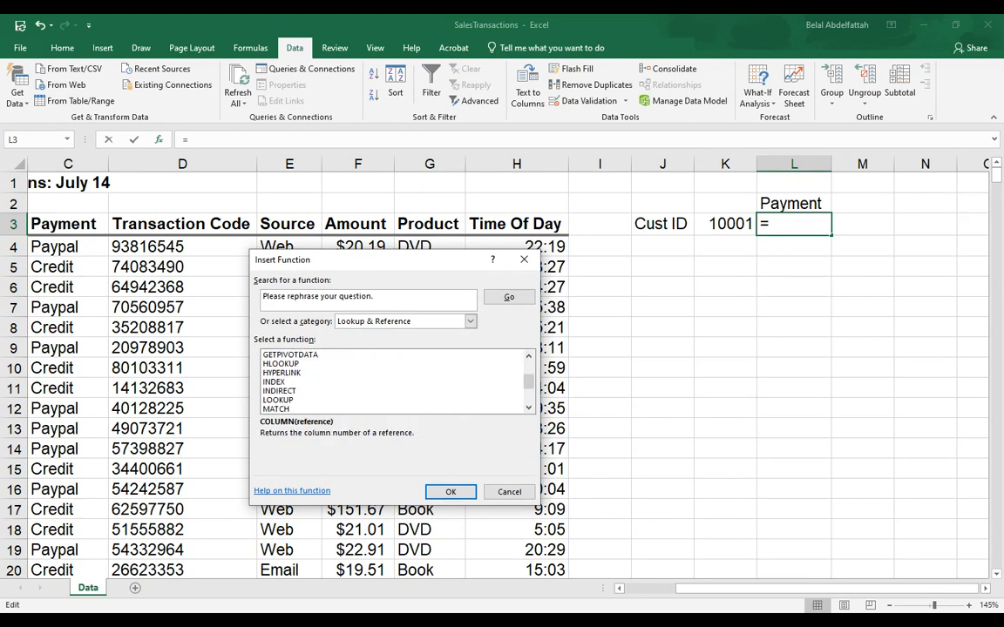
click(279, 408)
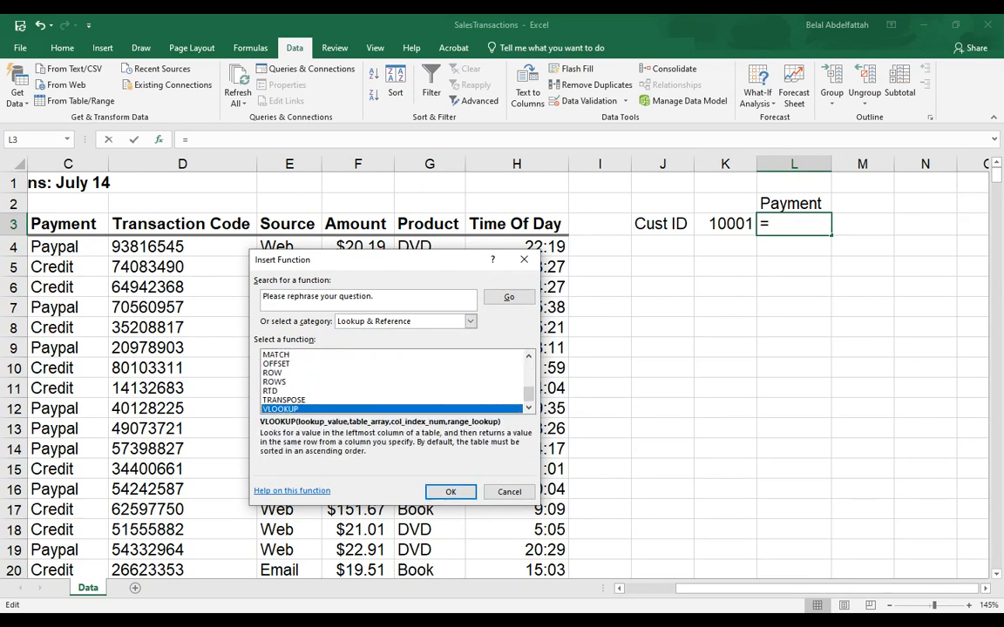
click(451, 491)
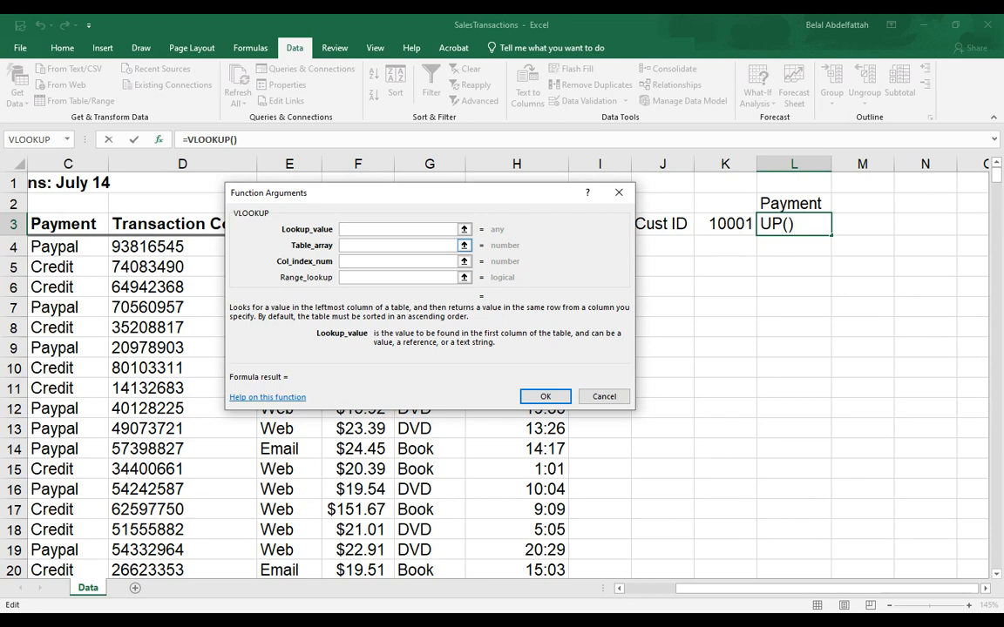
Review the descriptions of the VLOOKUP arguments and move the Function Arguments dialog clear of the header row
key(Tab)
key(Tab)
key(Tab)
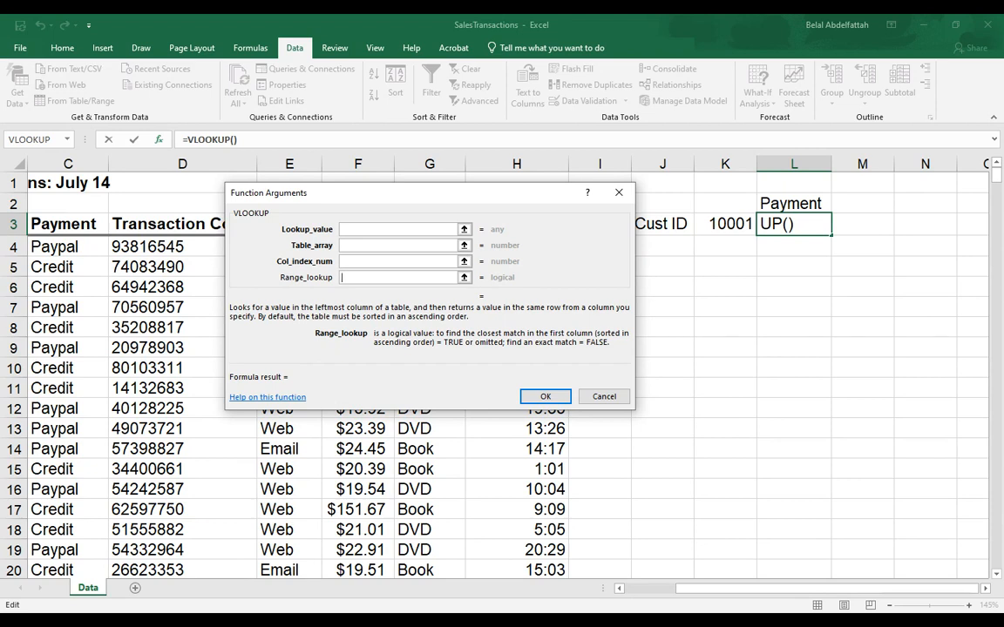
key(shift+Tab)
key(shift+Tab)
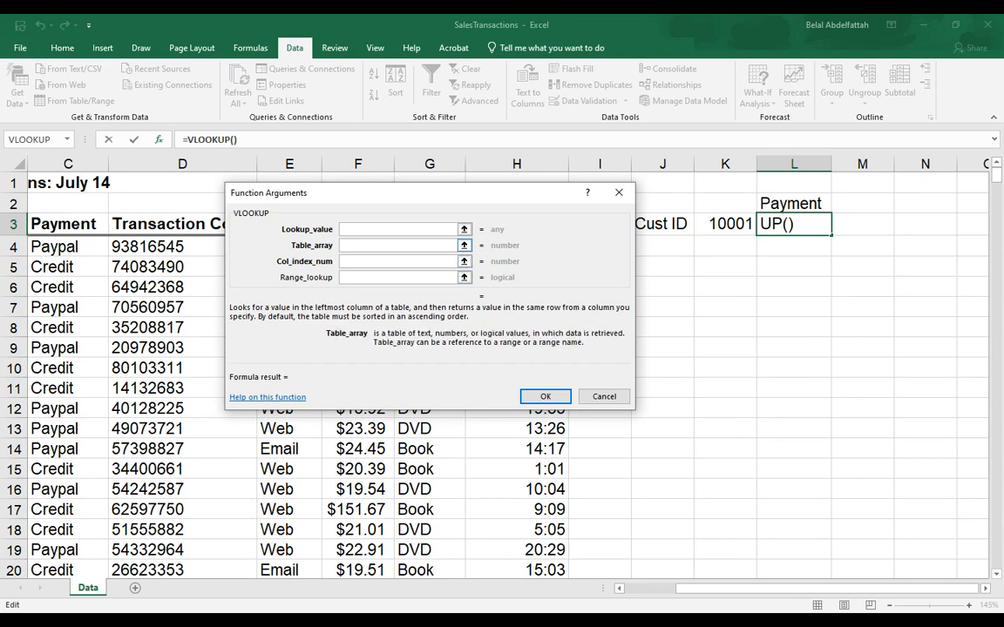
click(397, 229)
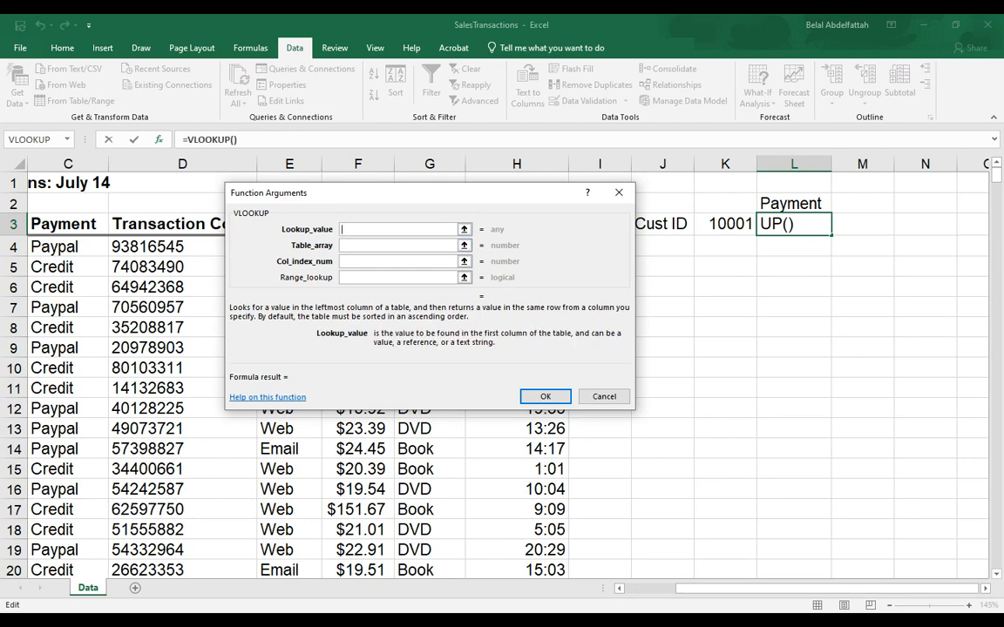
drag(331, 193, 326, 267)
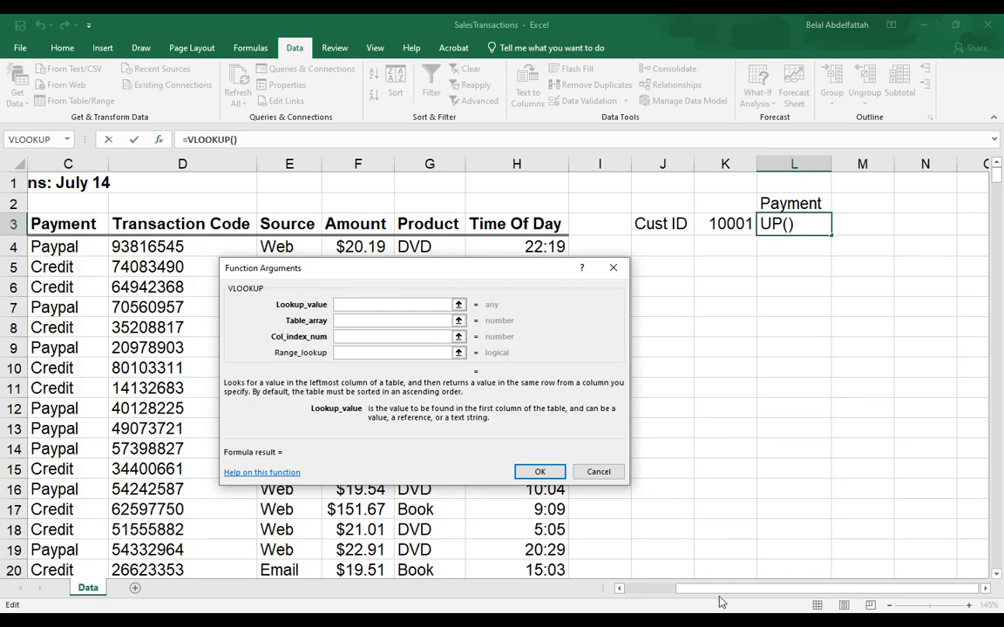
Set the VLOOKUP's Lookup_value to K3, the cell holding the customer ID
drag(716, 590, 637, 602)
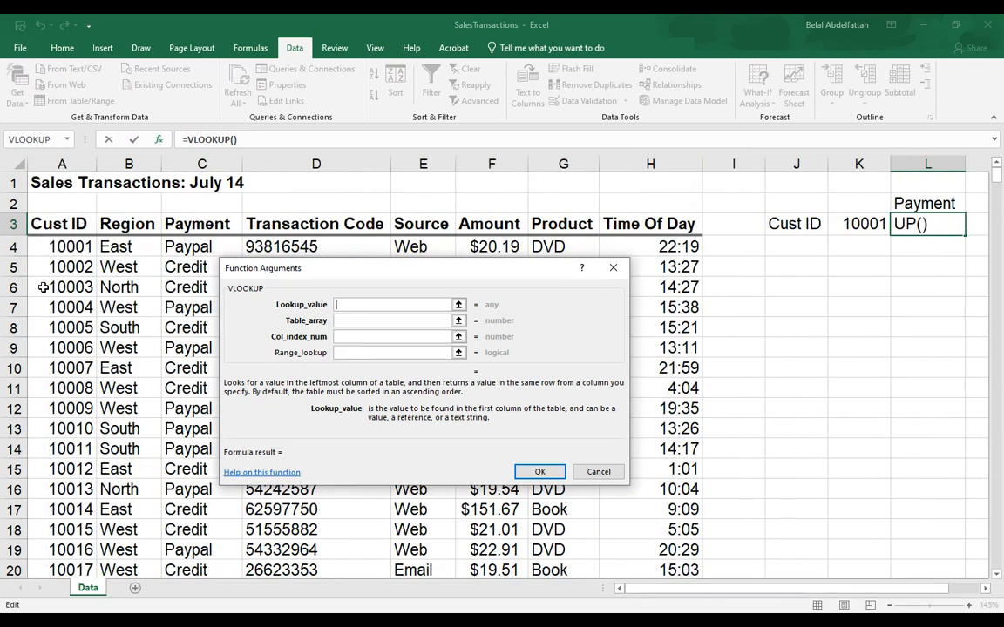
drag(727, 590, 759, 590)
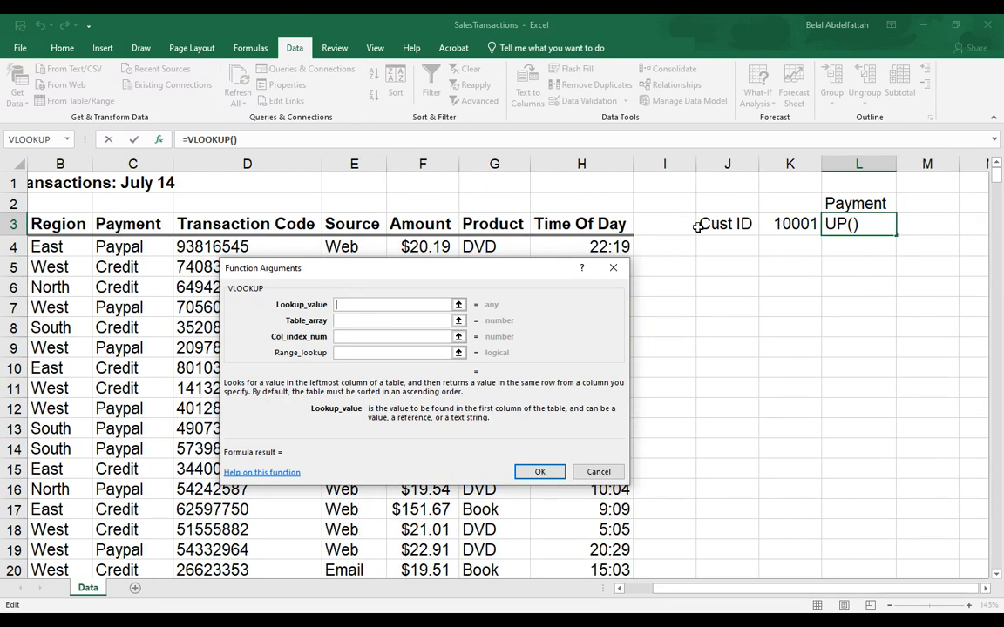
click(791, 225)
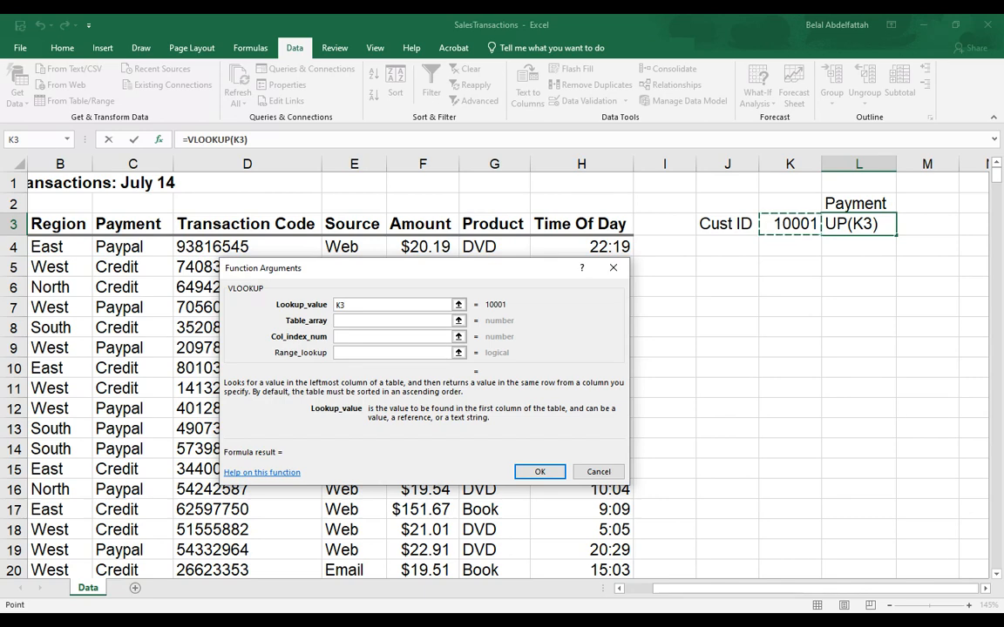
key(Tab)
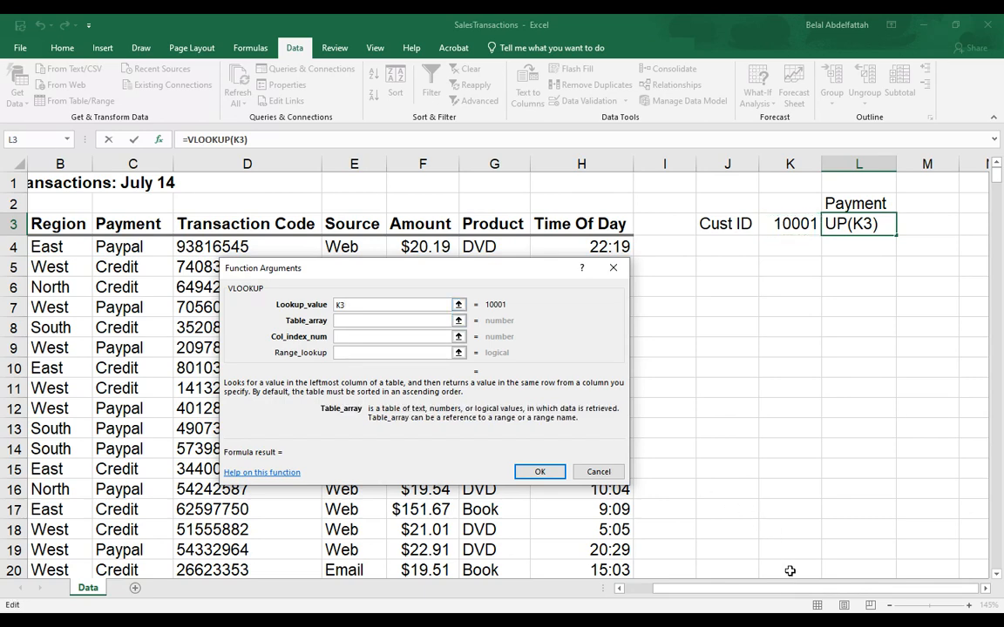
Set the Table_array to all transaction records without the header row, as the absolute range $A$4:$H$475
scroll(710, 536, left, 1)
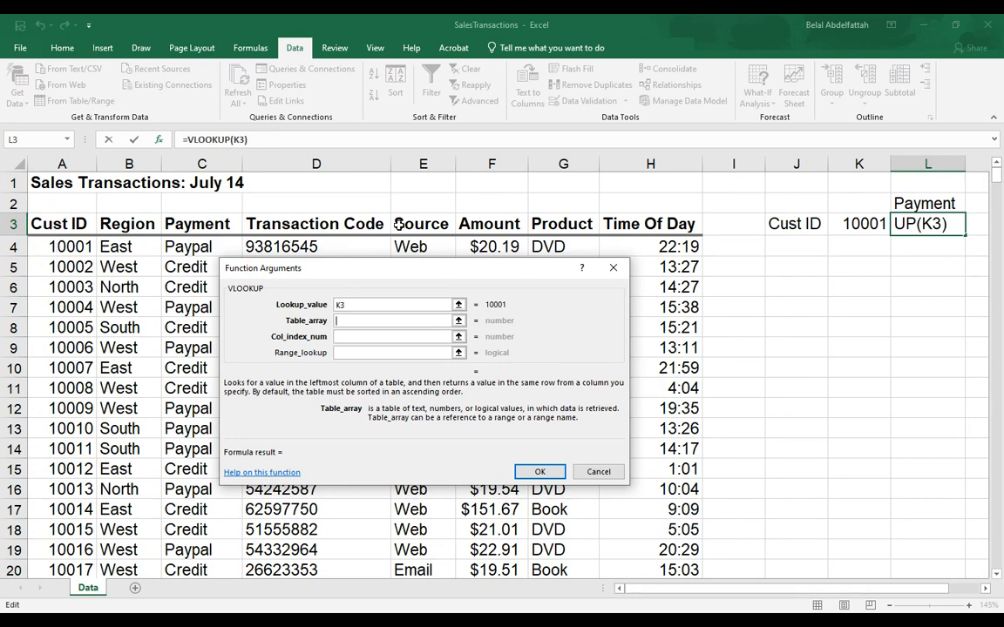
click(56, 246)
key(ctrl+shift+Right)
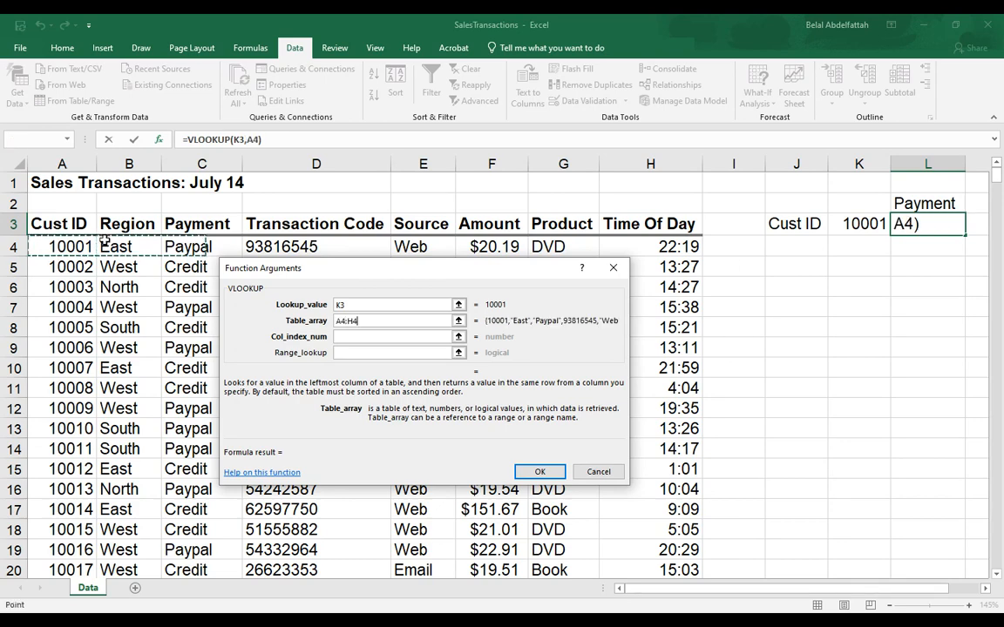
key(ctrl+shift+Down)
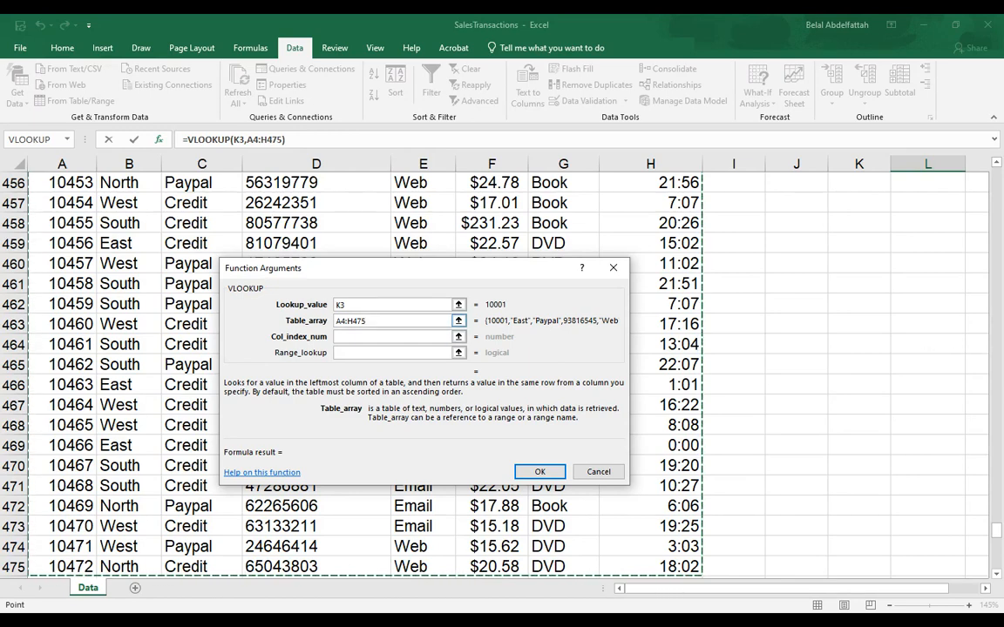
key(F4)
click(369, 322)
key(F4)
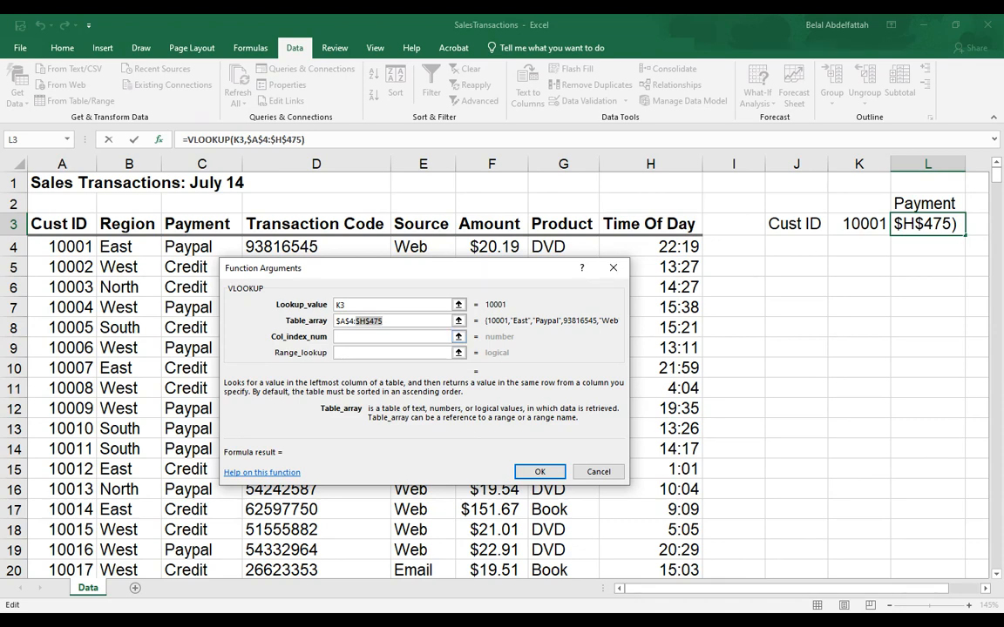
Set Col_index_num to 3 for the Payment column, leave Range_lookup empty, and complete the VLOOKUP in L3
key(Tab)
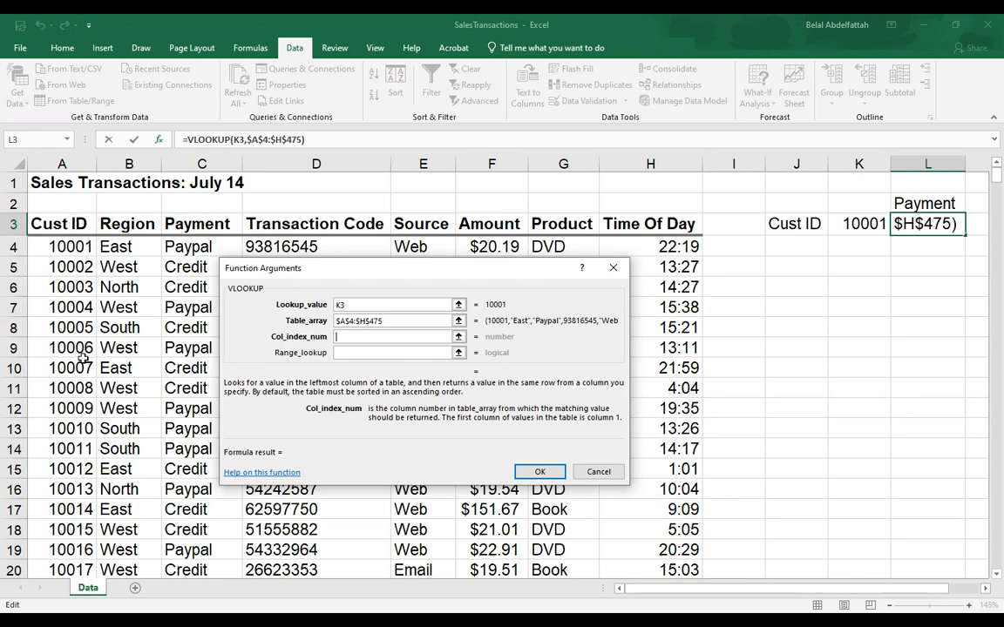
drag(410, 270, 410, 310)
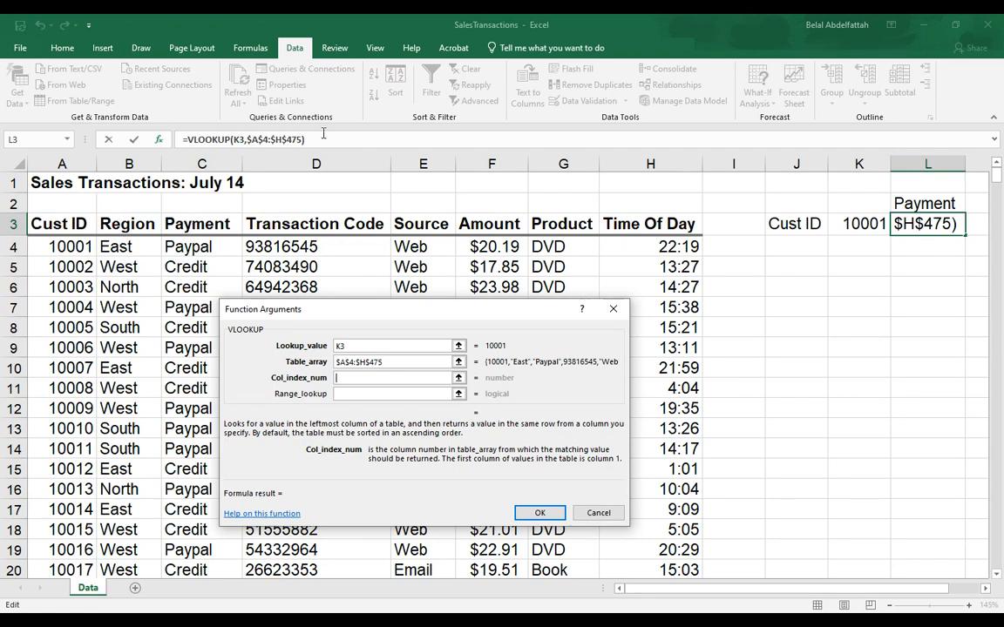
text(3)
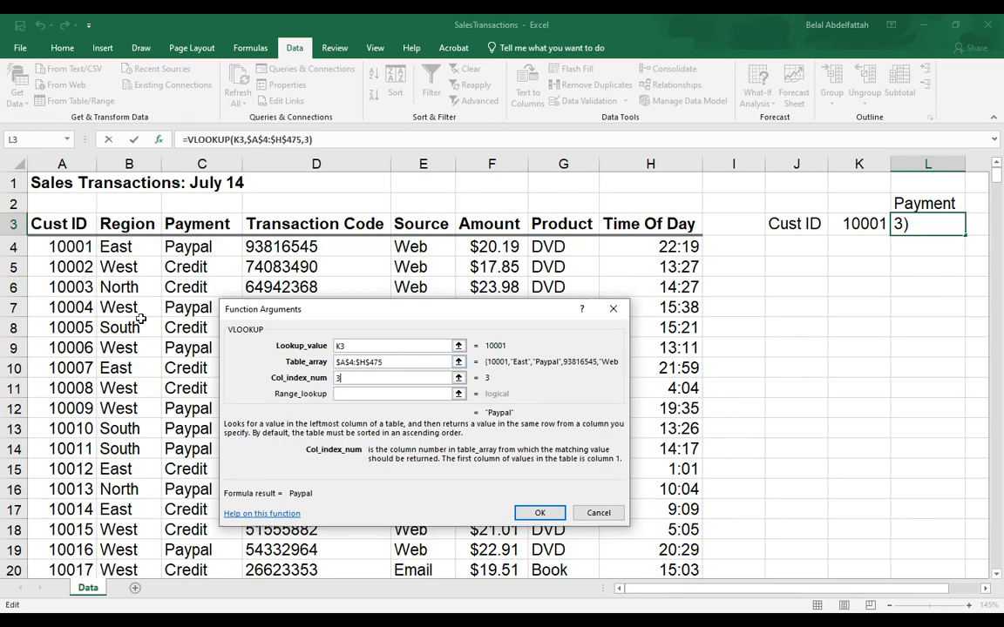
key(Tab)
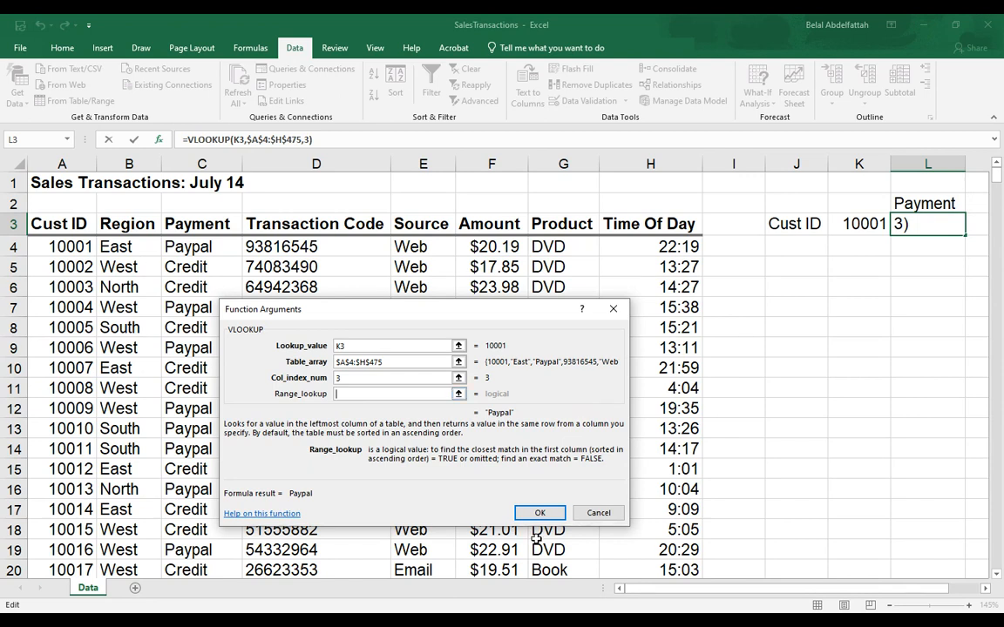
click(540, 512)
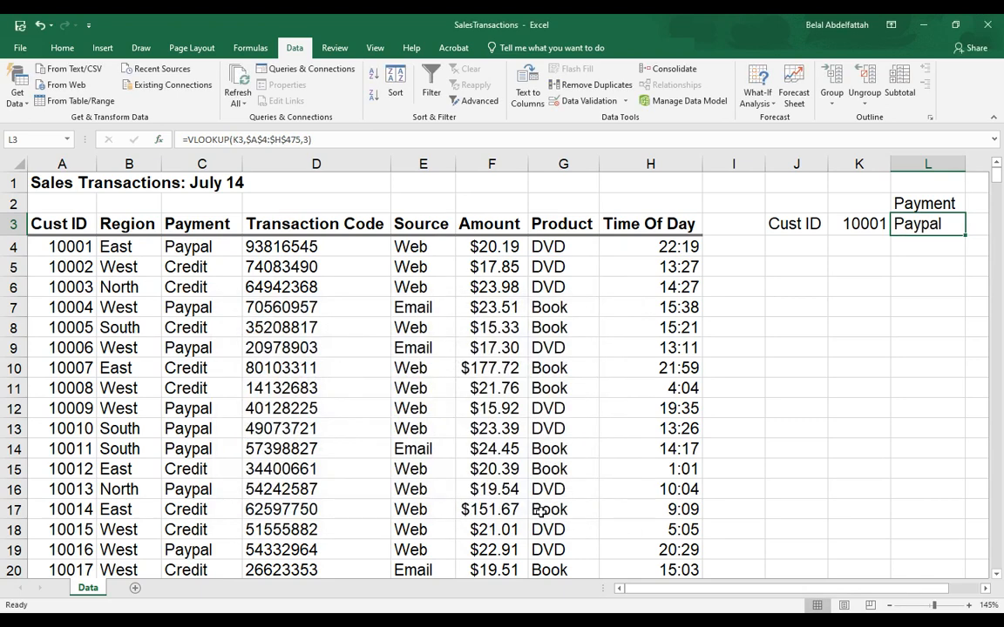
Make the Payment heading in L2 bold
click(912, 303)
click(919, 225)
key(Up)
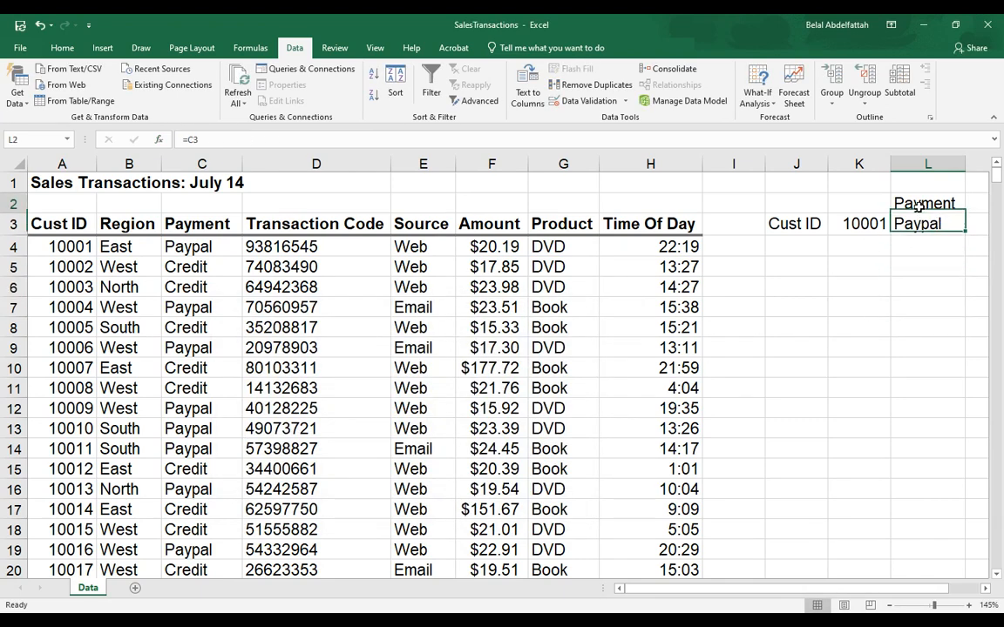
key(ctrl+b)
key(Down)
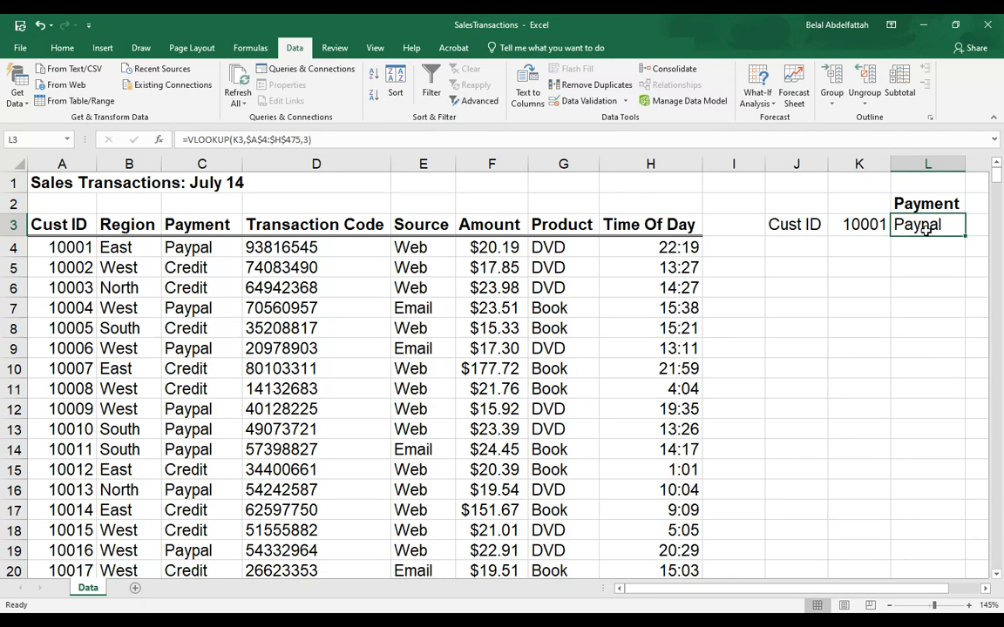
Copy the customer ID from A58 and paste it into K3 to test the lookup with another record
click(864, 226)
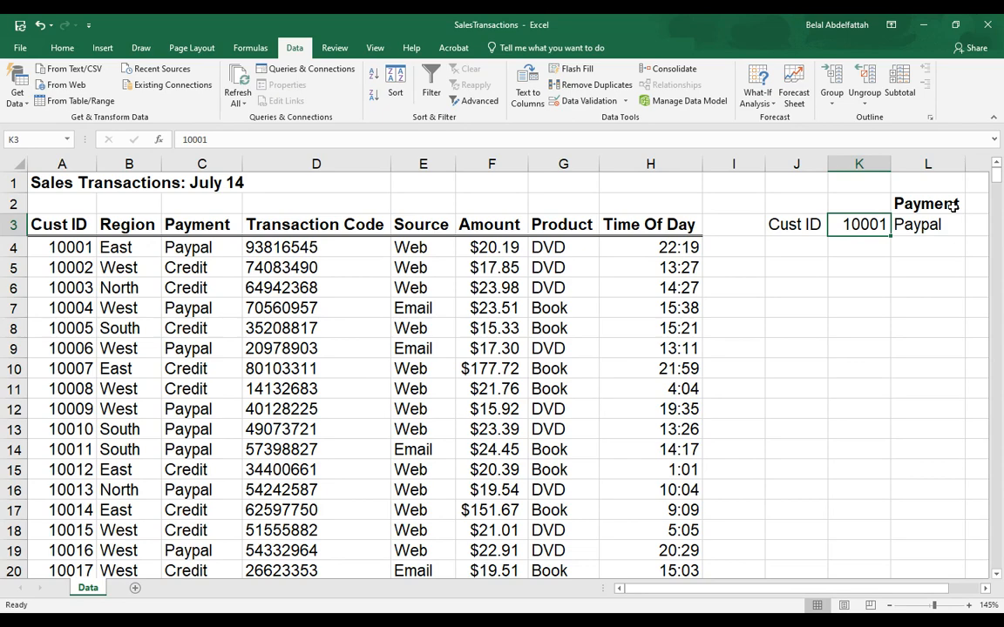
scroll(96, 383, down, 14)
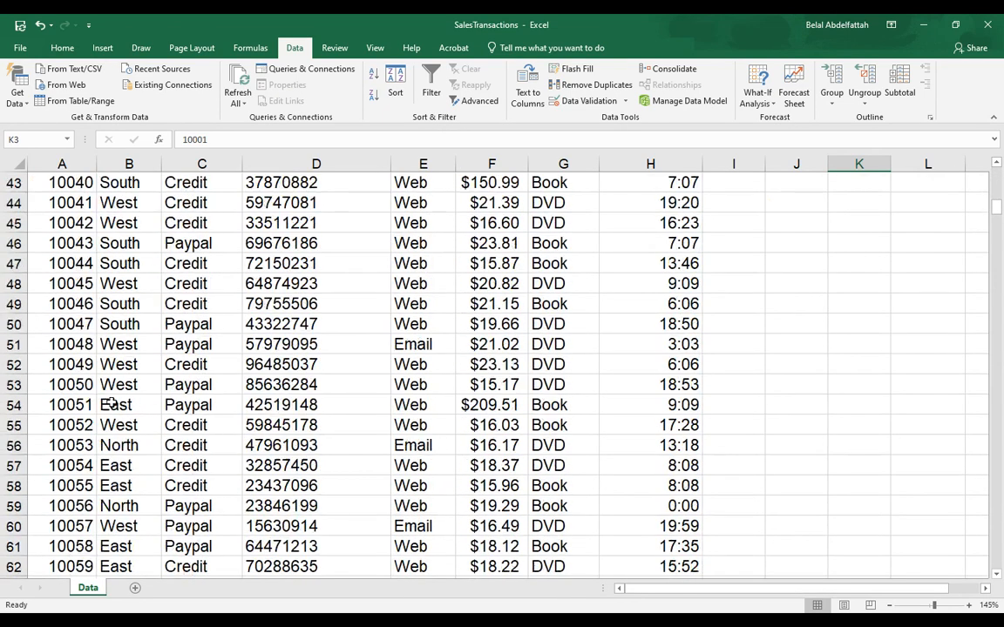
scroll(111, 403, down, 1)
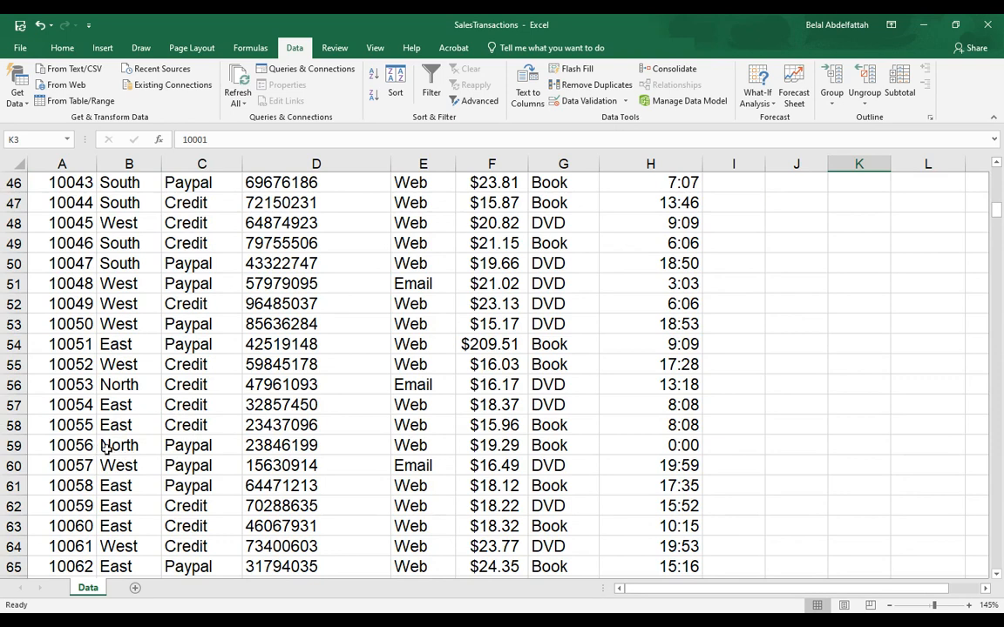
click(76, 426)
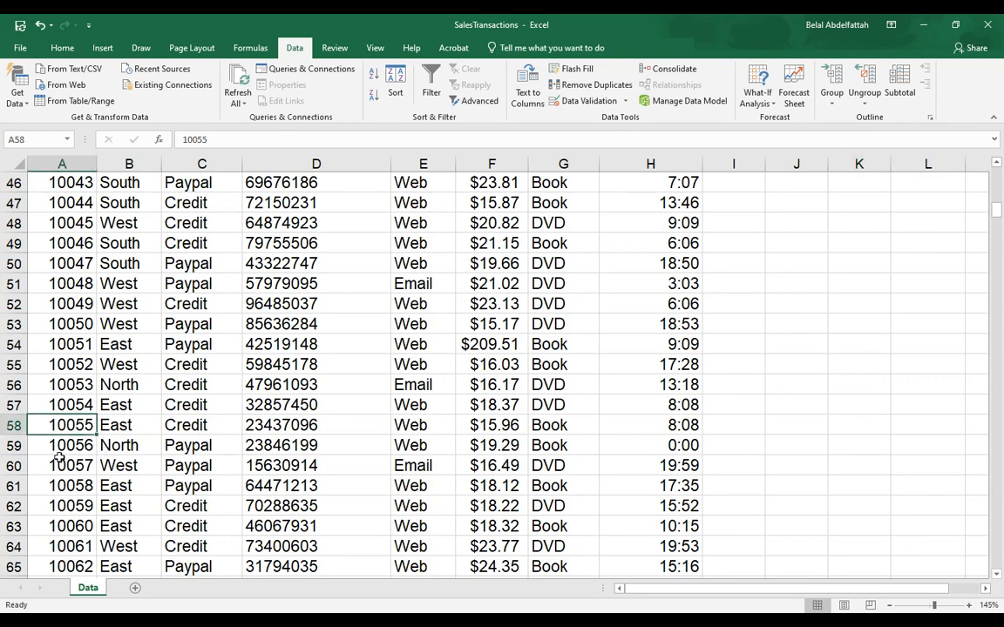
double_click(185, 139)
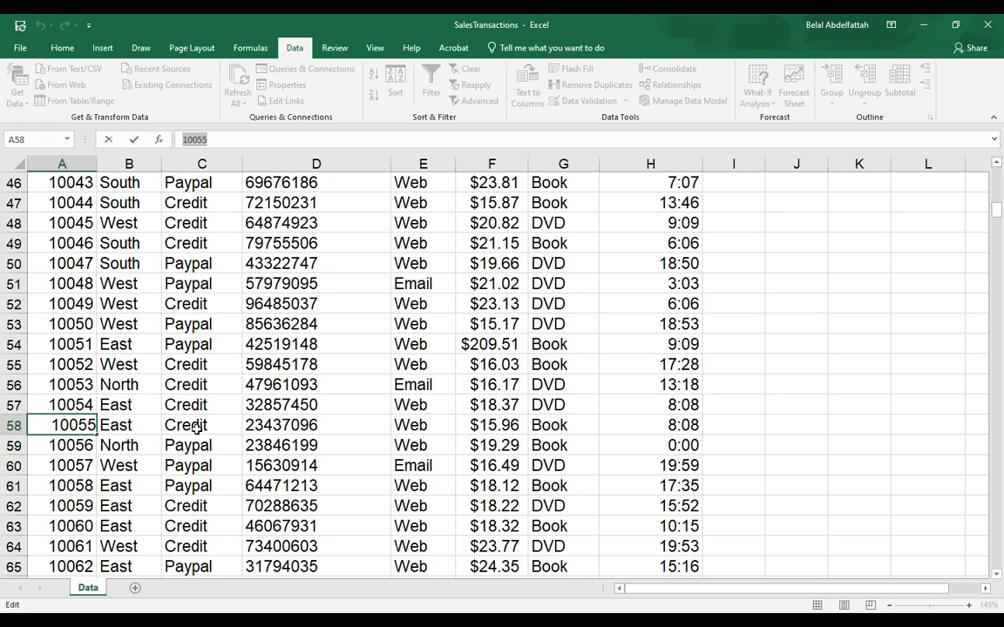
scroll(781, 421, up, 15)
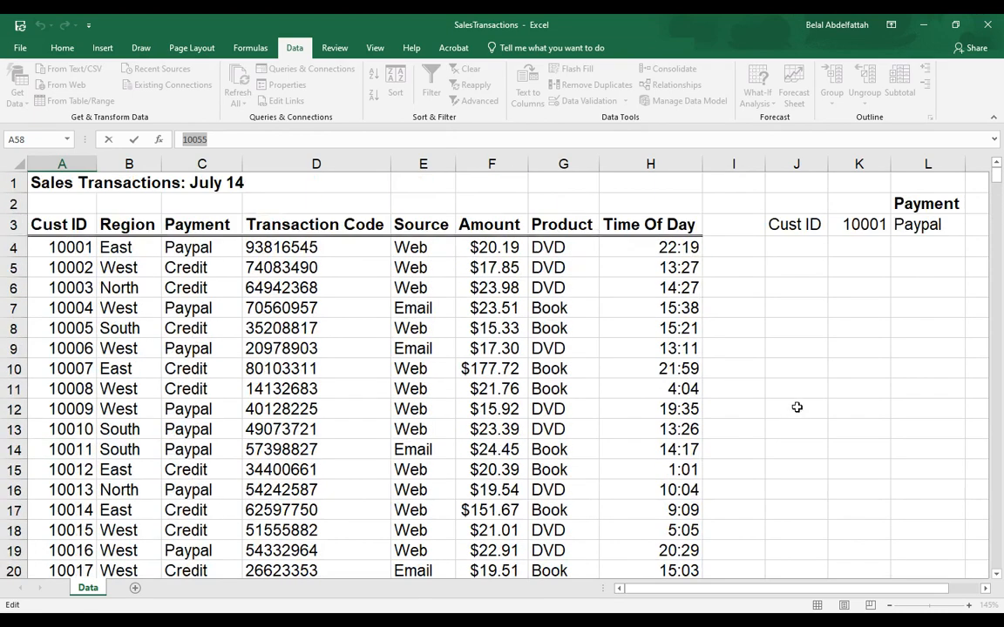
click(858, 224)
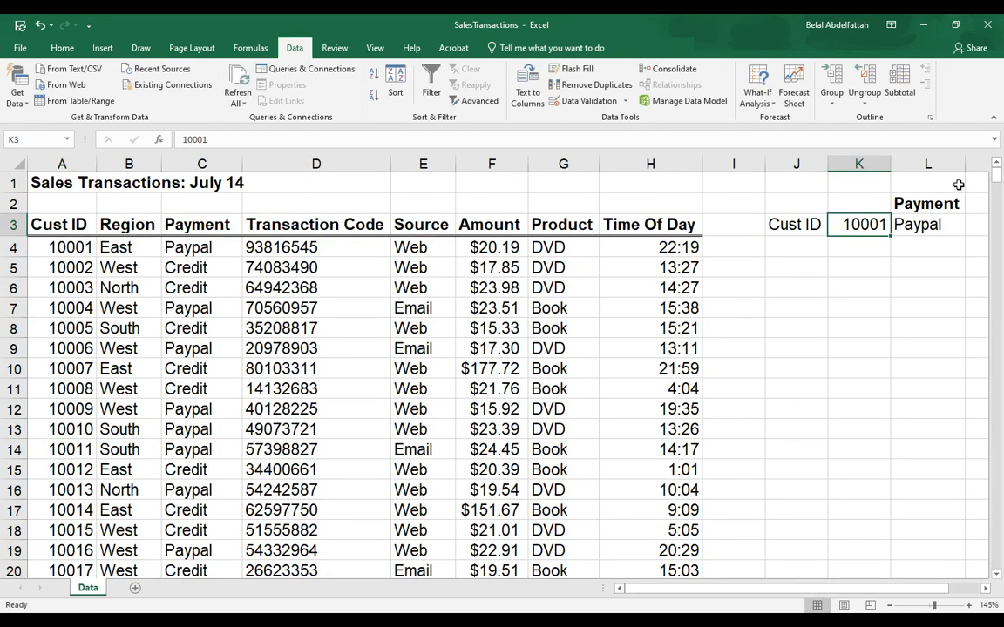
key(ctrl+v)
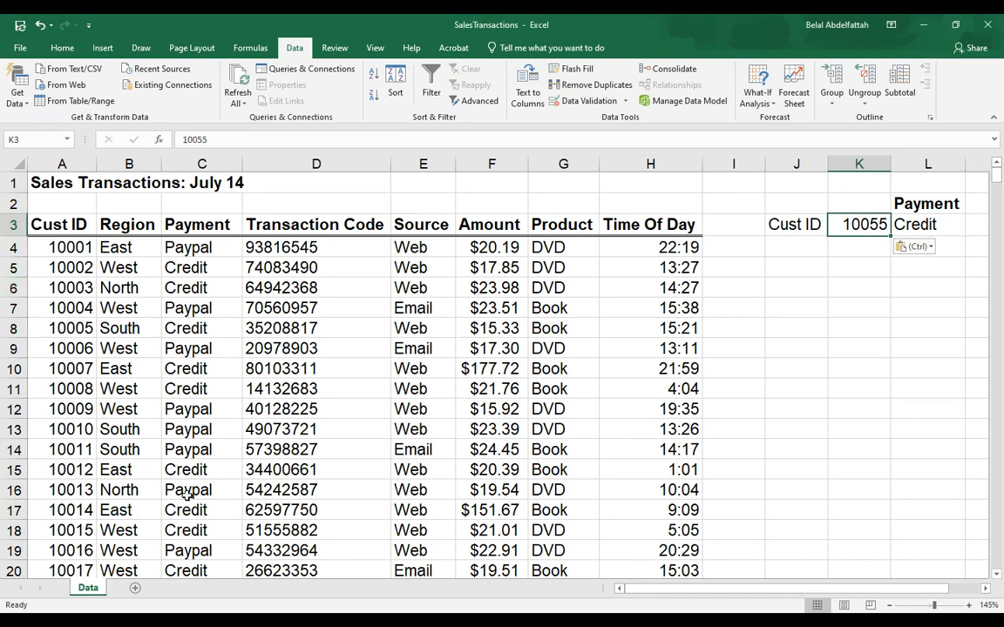
Create a copy of the Data sheet at the end of SalesTransactions.xlsx and display the copied sheet
right_click(87, 588)
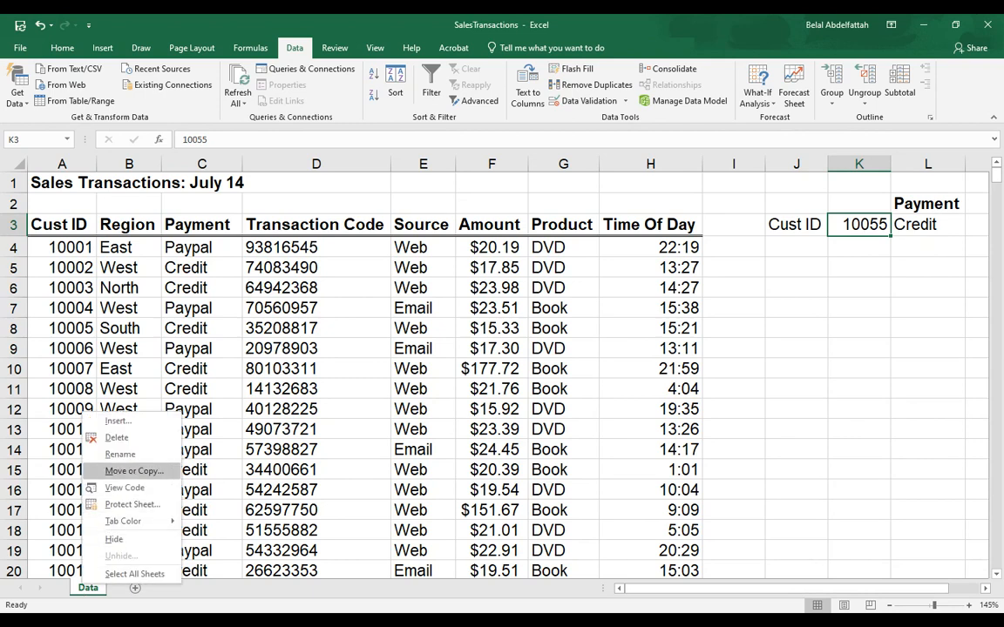
click(133, 471)
click(57, 460)
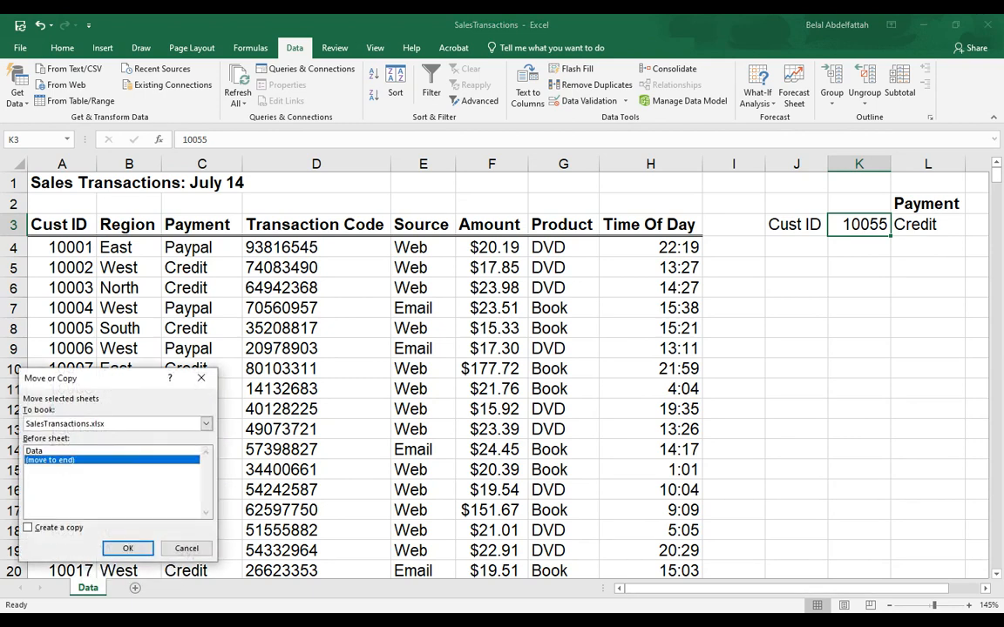
click(206, 424)
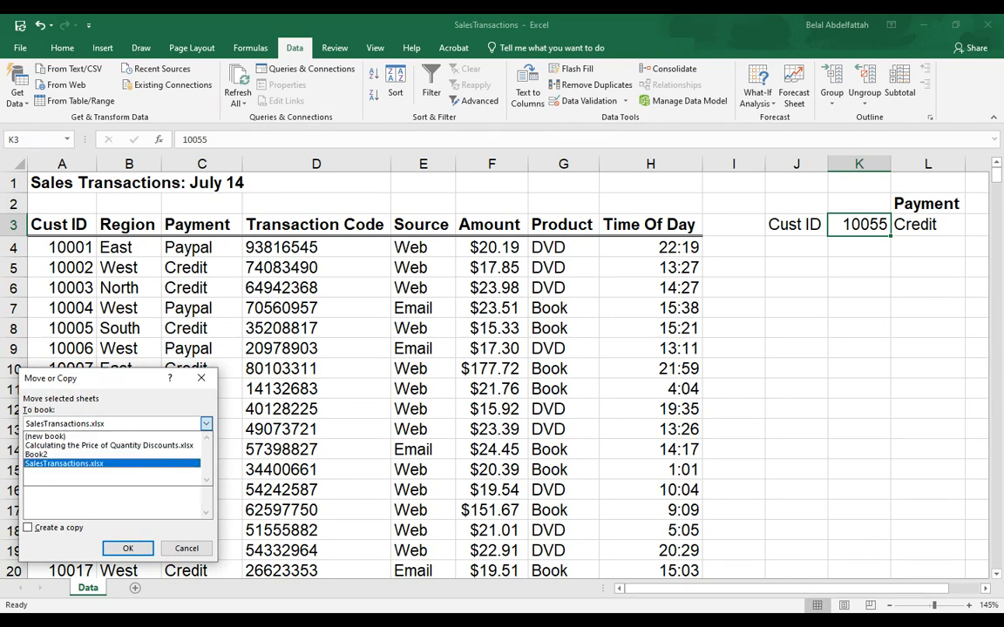
click(29, 528)
click(57, 460)
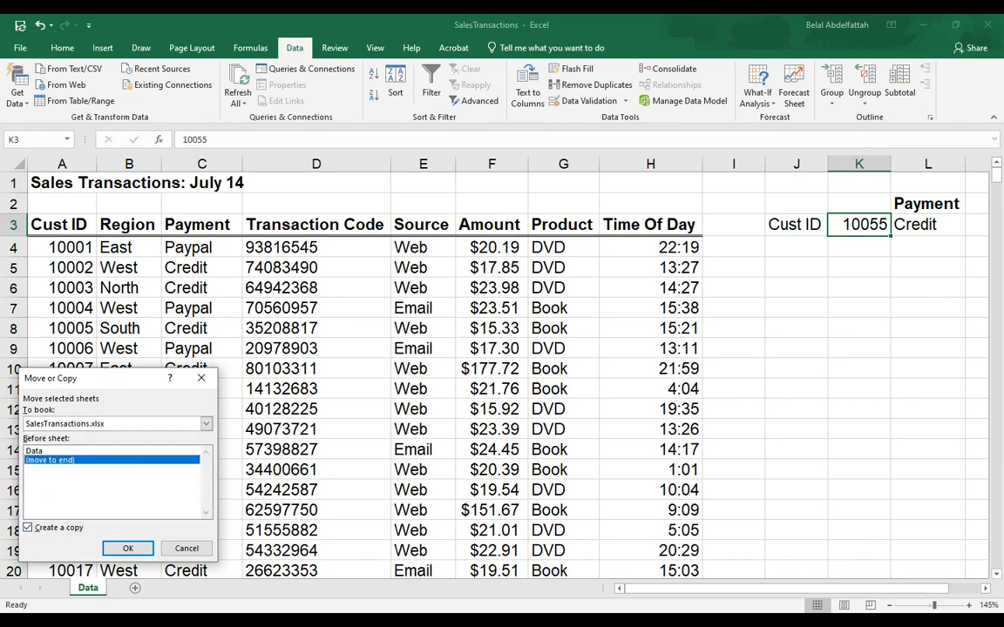
click(127, 548)
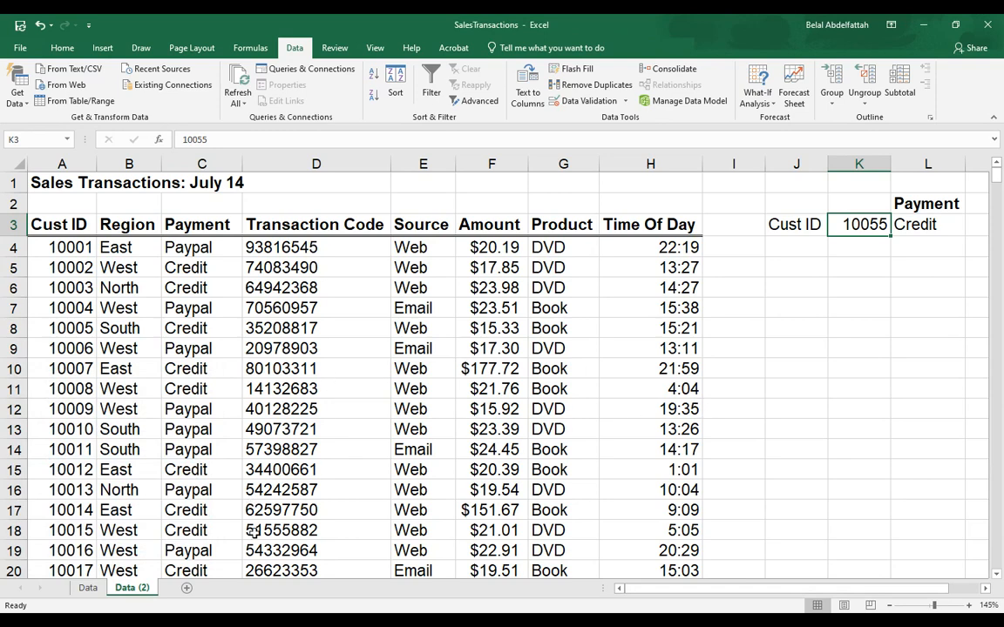
click(87, 588)
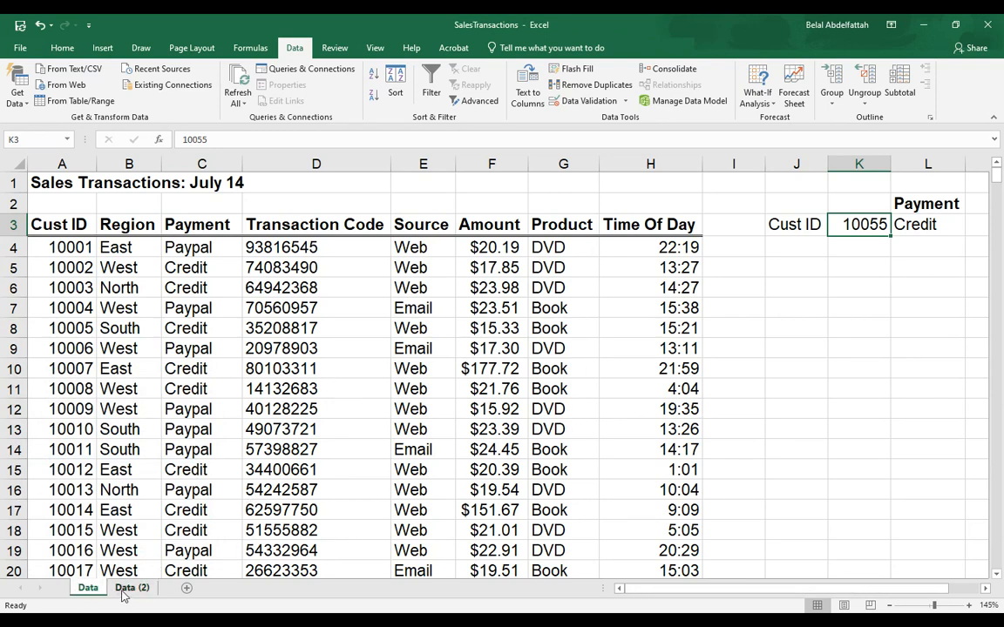
click(124, 590)
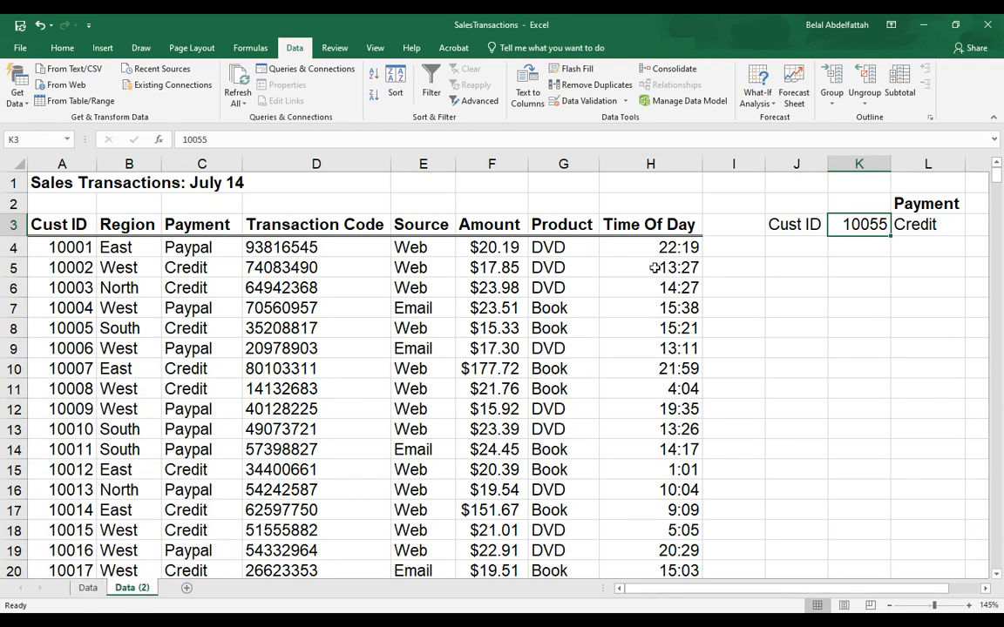
Inspect the Payment heading in L2, the lookup customer ID in K3 and the VLOOKUP formula in L3 on the copied sheet
click(987, 590)
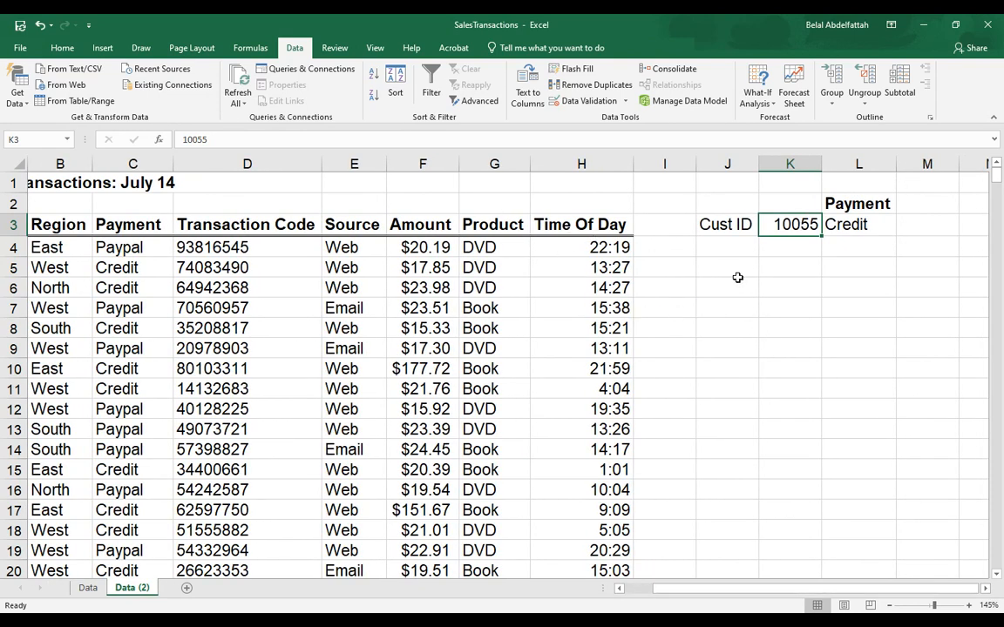
click(854, 223)
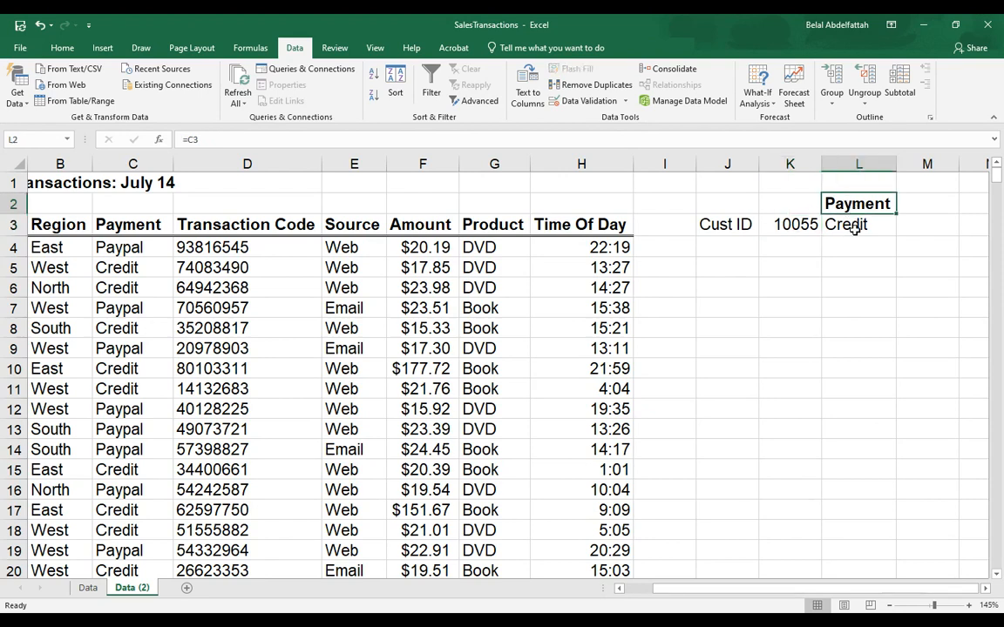
click(784, 226)
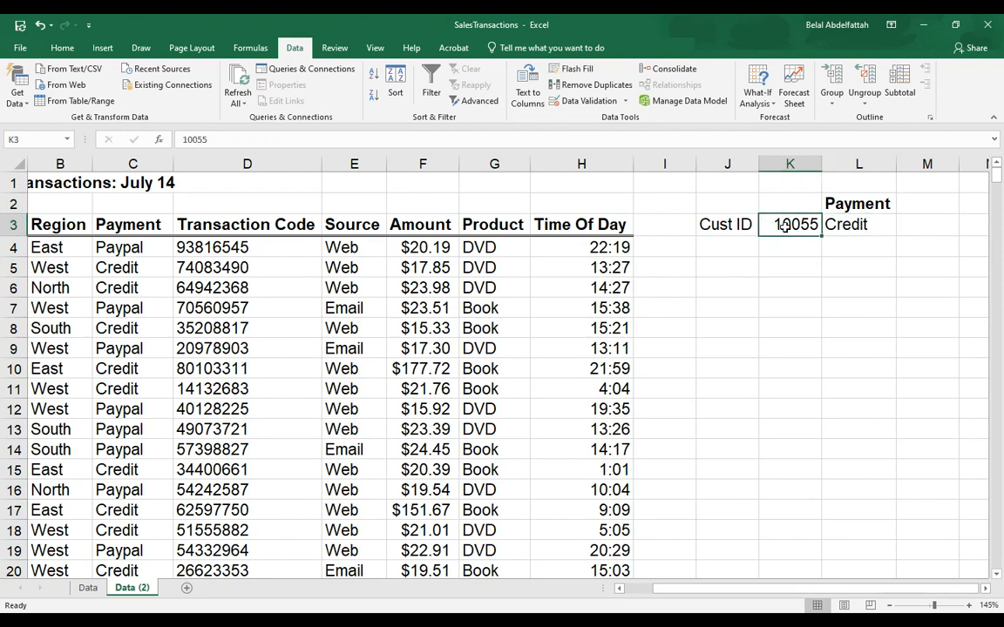
click(856, 206)
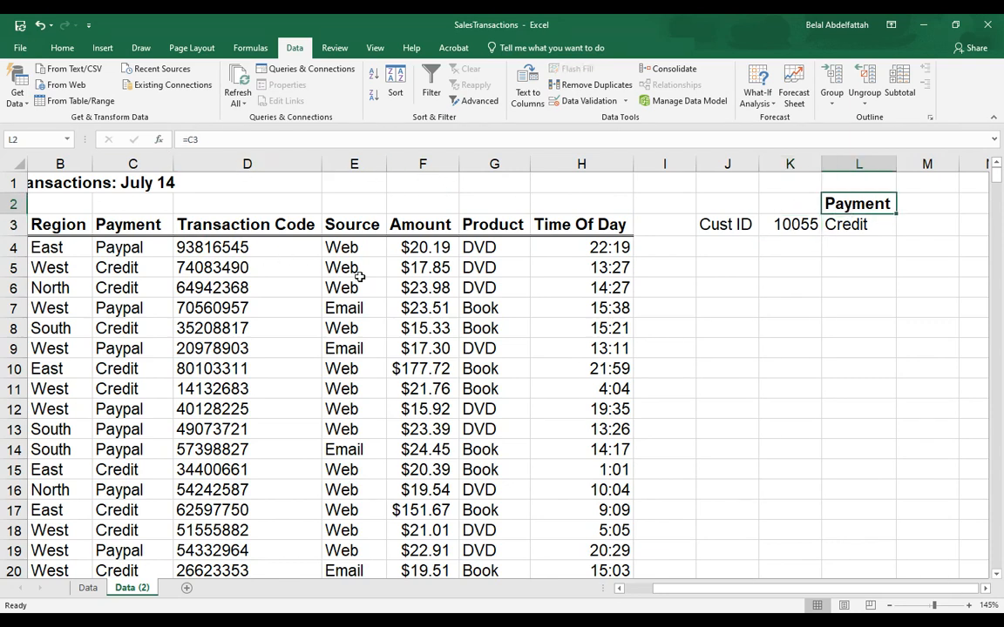
click(868, 225)
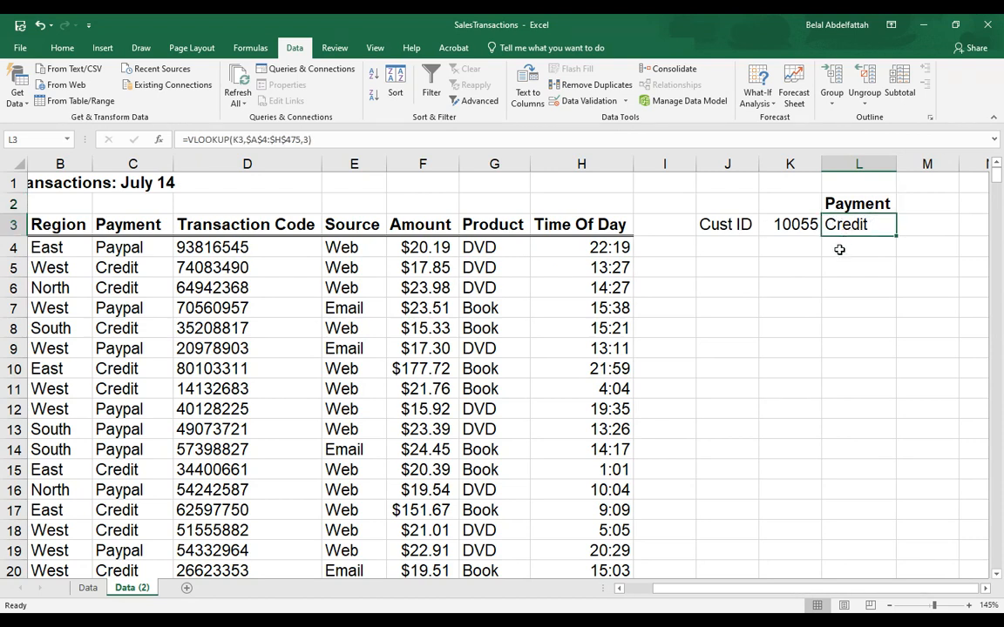
Change the column index in the L3 VLOOKUP formula to 5 so it looks up the Source column
click(309, 141)
double_click(306, 139)
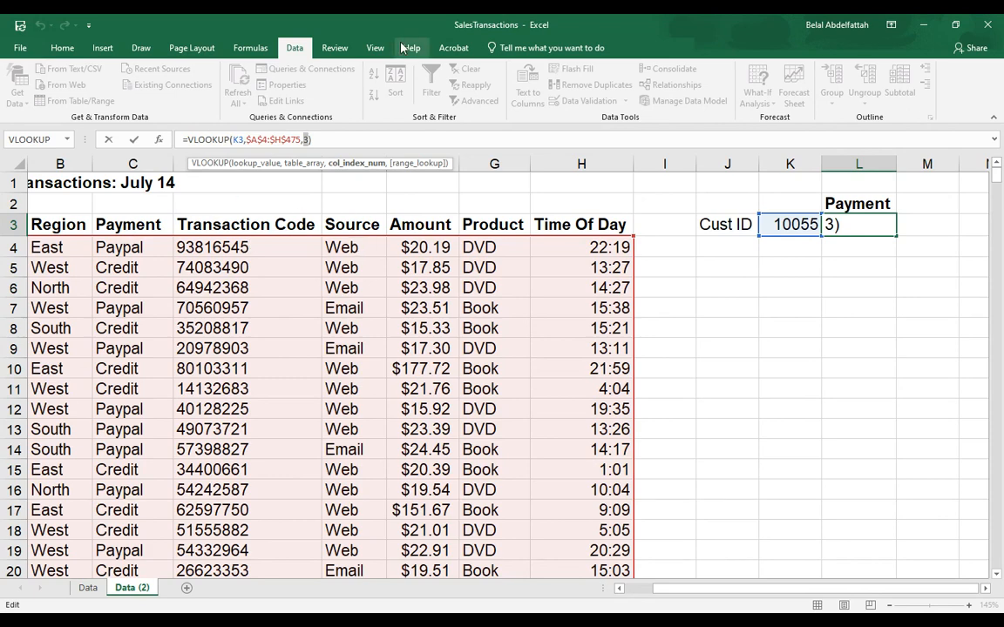
text(5)
key(Return)
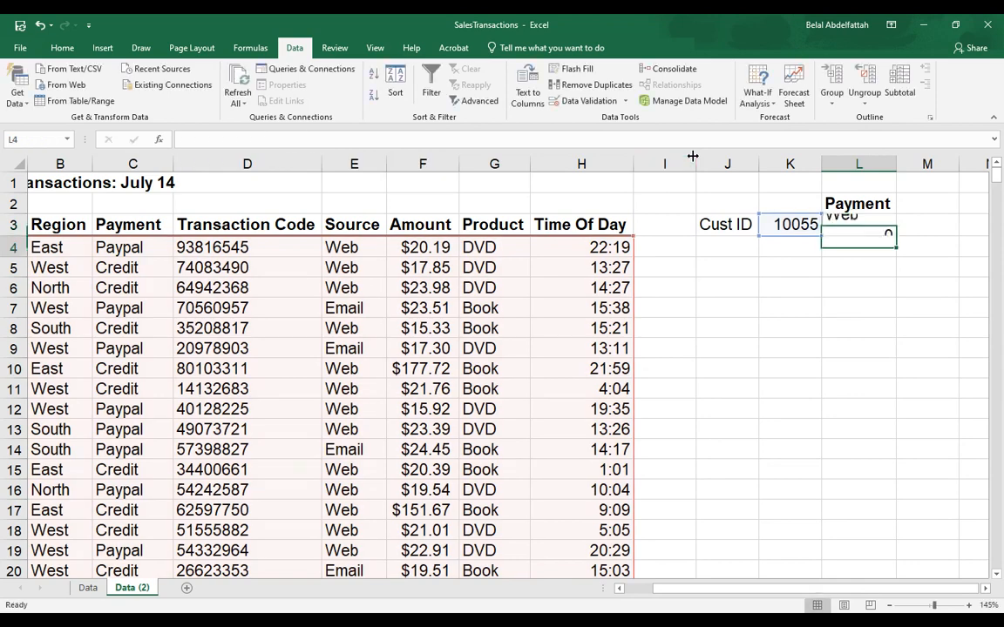
Copy the customer ID from A4 into K3 and compare the lookup result in L3 with the source in E4
click(789, 224)
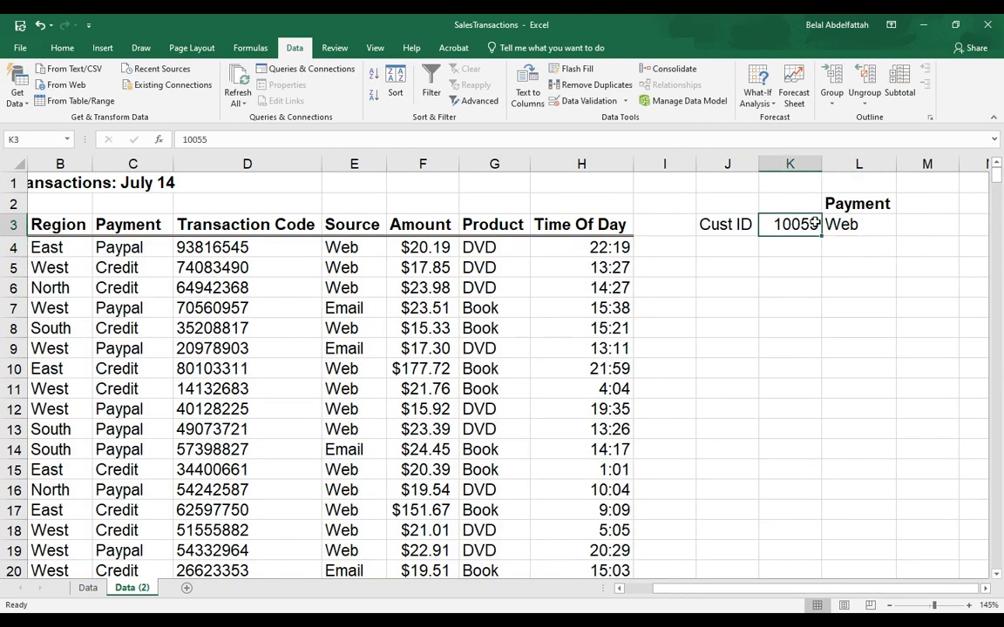
key(Down)
key(ctrl+Left)
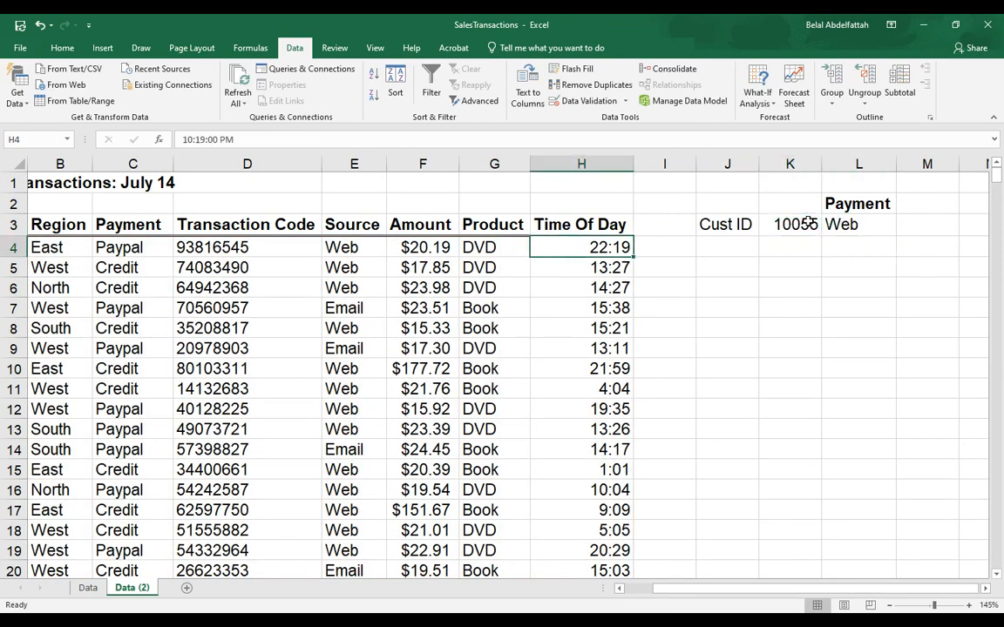
key(ctrl+Left)
key(ctrl+c)
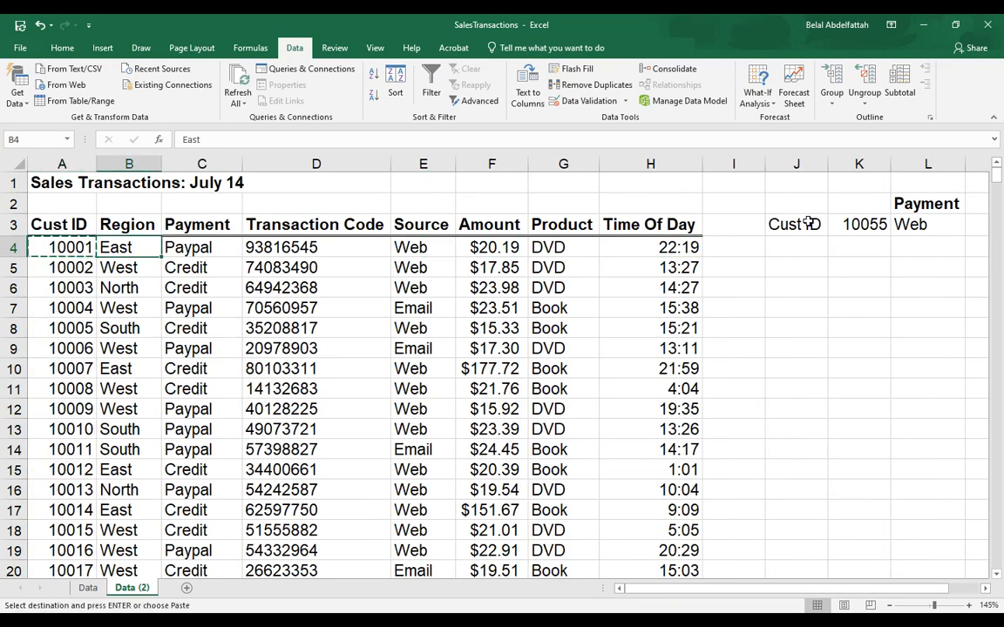
key(Right)
key(Right)
key(Right)
key(Right)
key(Right)
key(Right)
key(Right)
key(Right)
key(Right)
key(Right)
key(Up)
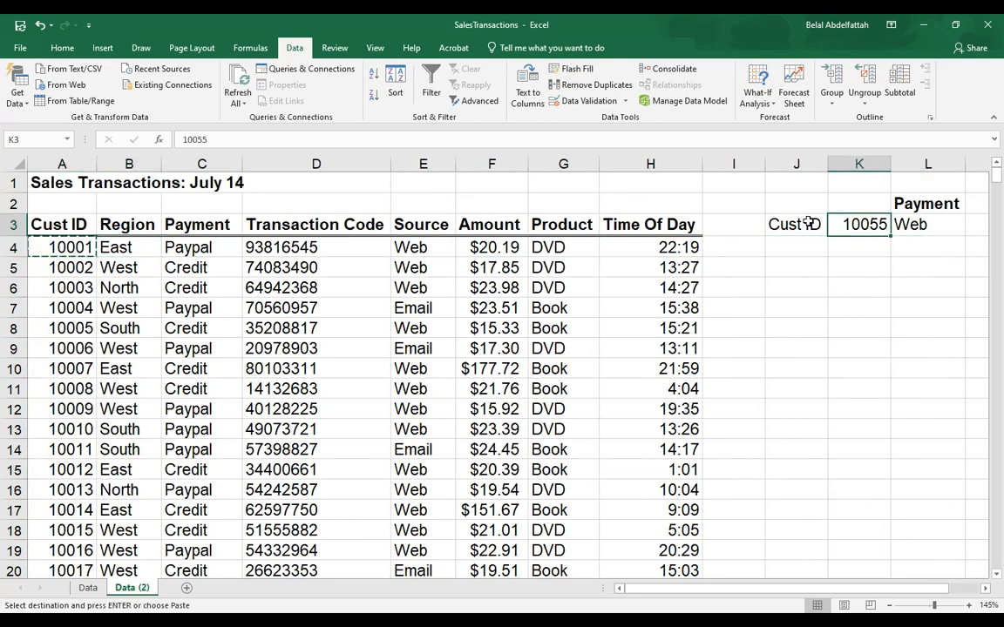
key(ctrl+v)
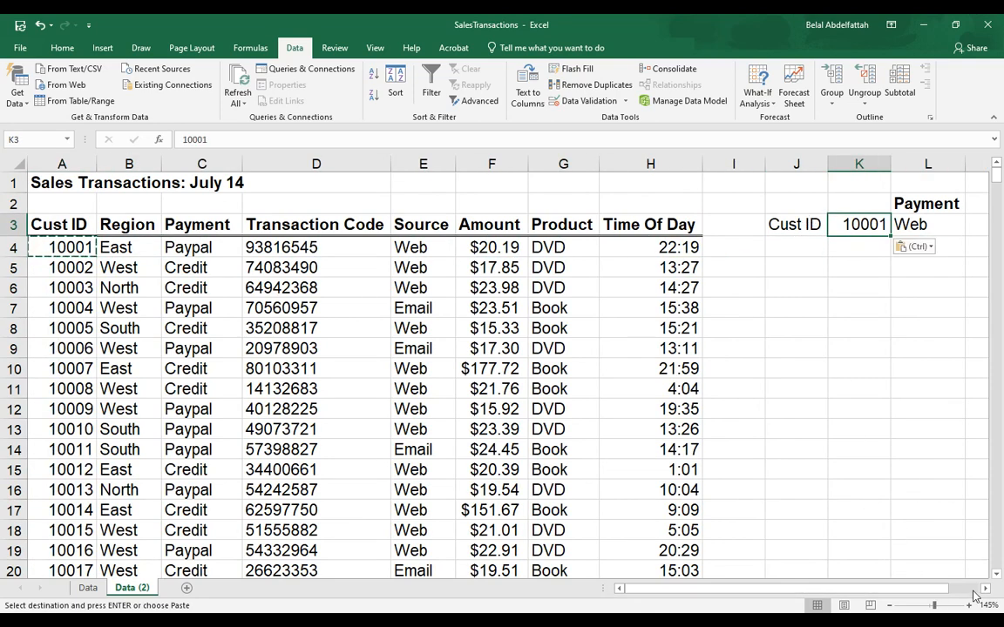
scroll(882, 533, right, 1)
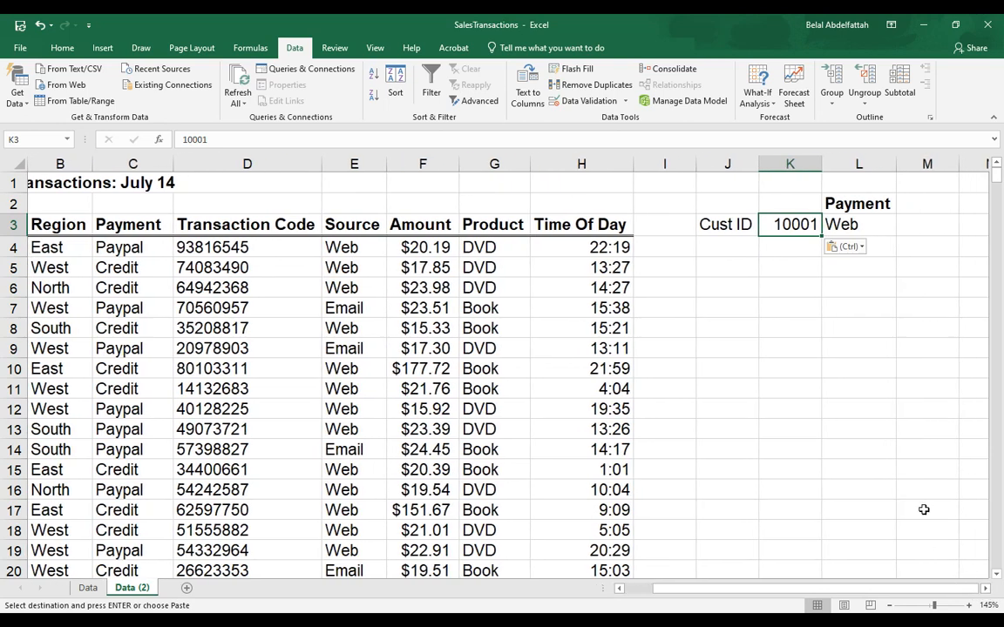
click(846, 227)
click(349, 245)
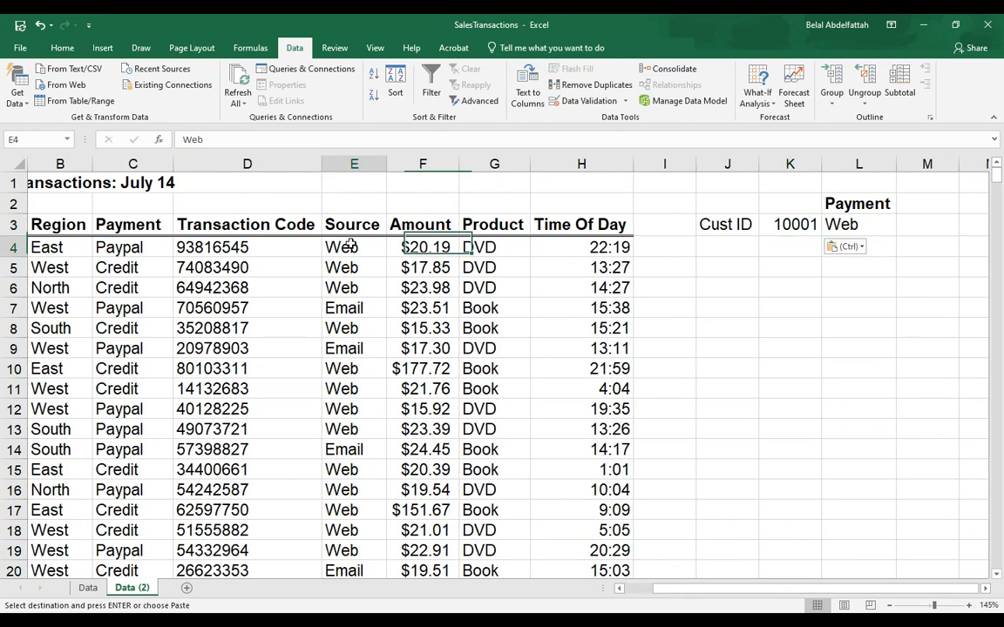
Replace the heading formula in L2 with a reference to the Source column heading in E3
click(862, 206)
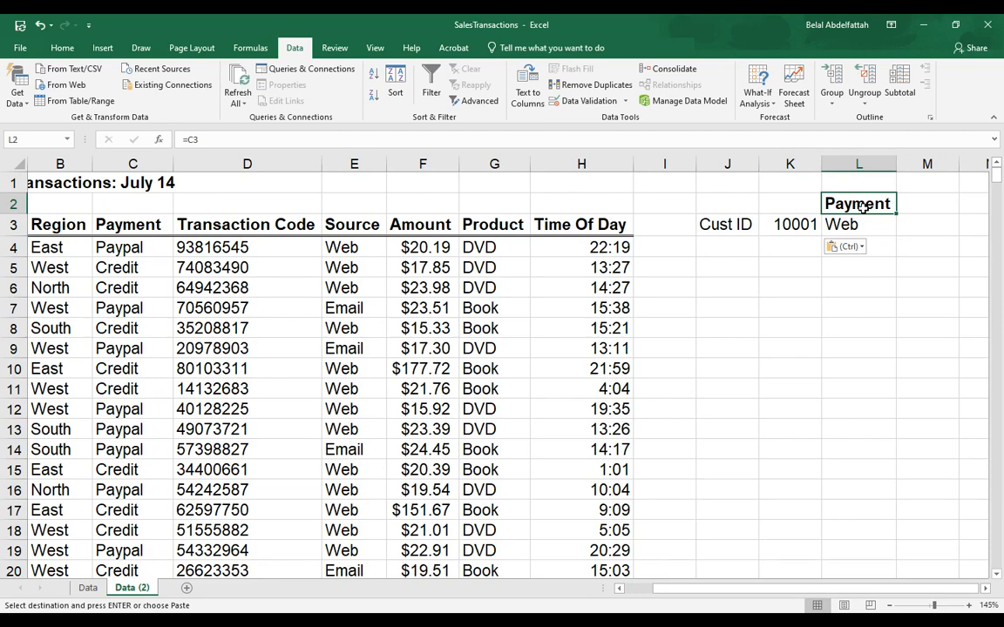
text(=)
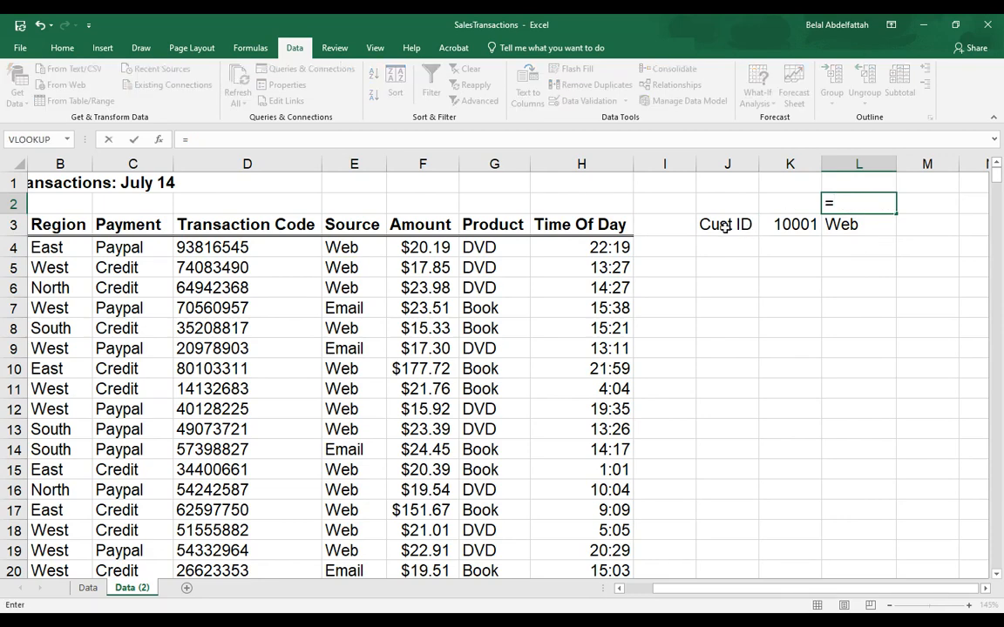
click(352, 225)
key(Return)
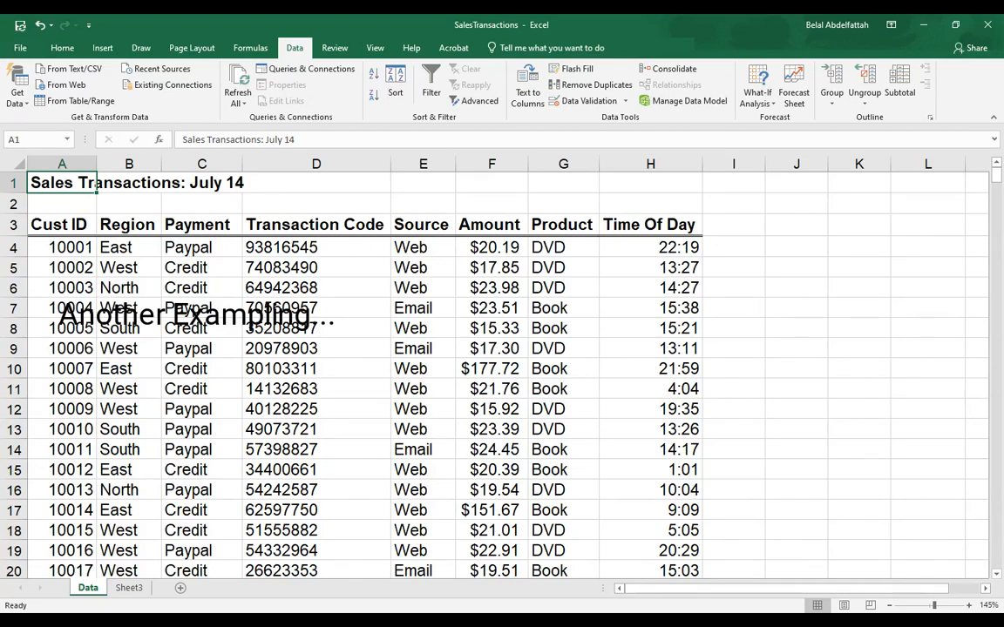
Rename the empty Sheet3 worksheet as Lookup
click(415, 289)
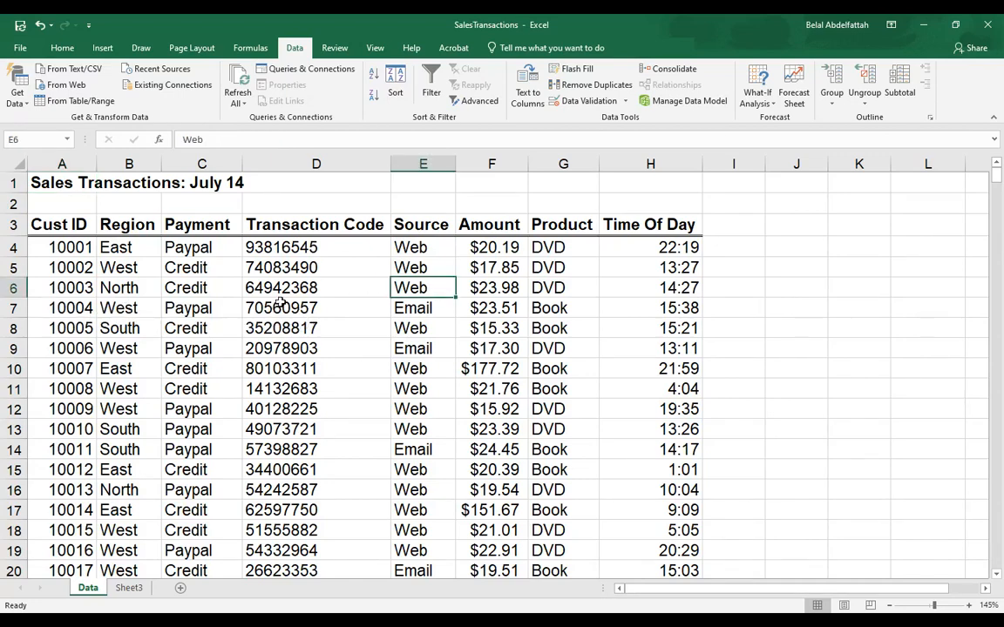
click(76, 225)
click(129, 588)
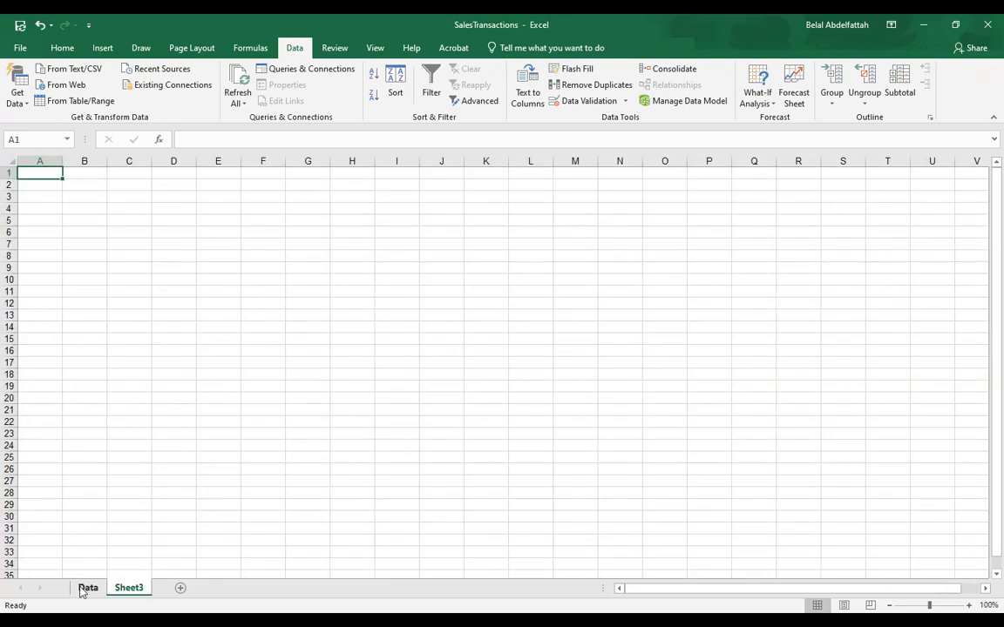
double_click(140, 590)
text(Looku)
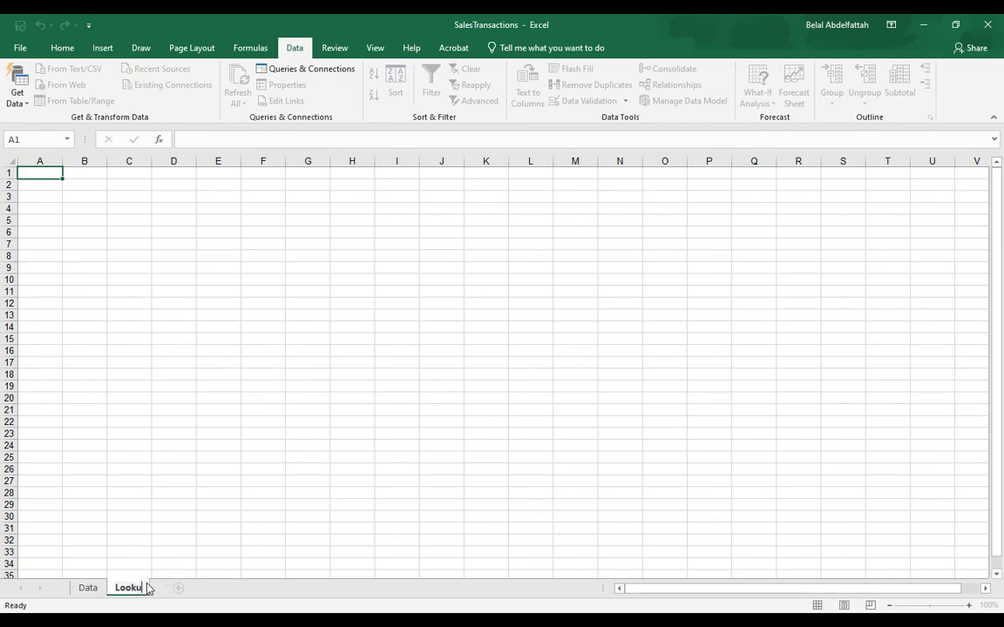
text(p)
key(Return)
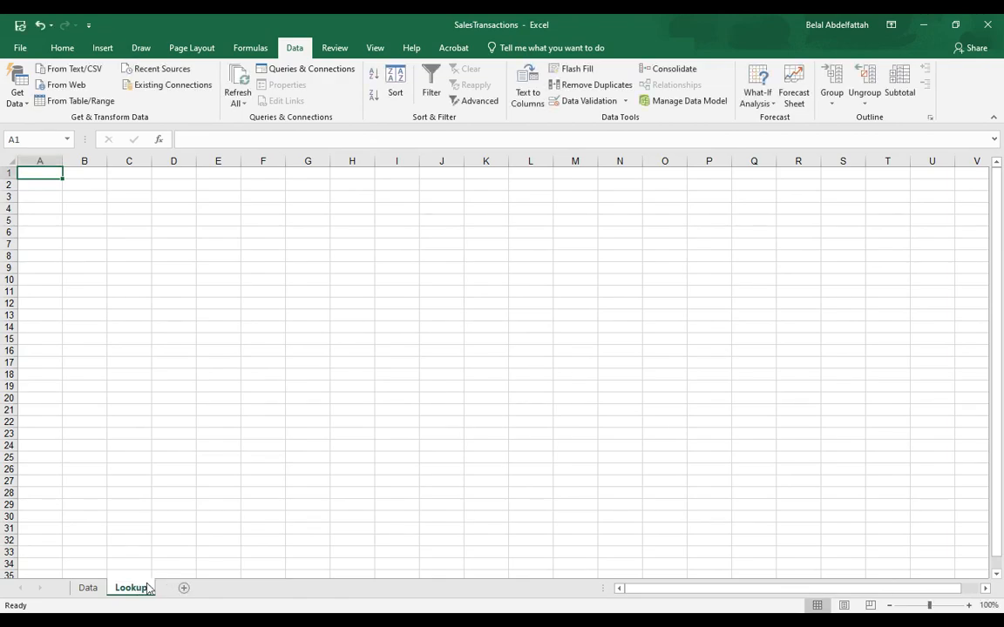
click(88, 589)
click(129, 589)
click(84, 590)
drag(144, 292, 429, 447)
click(251, 427)
click(129, 247)
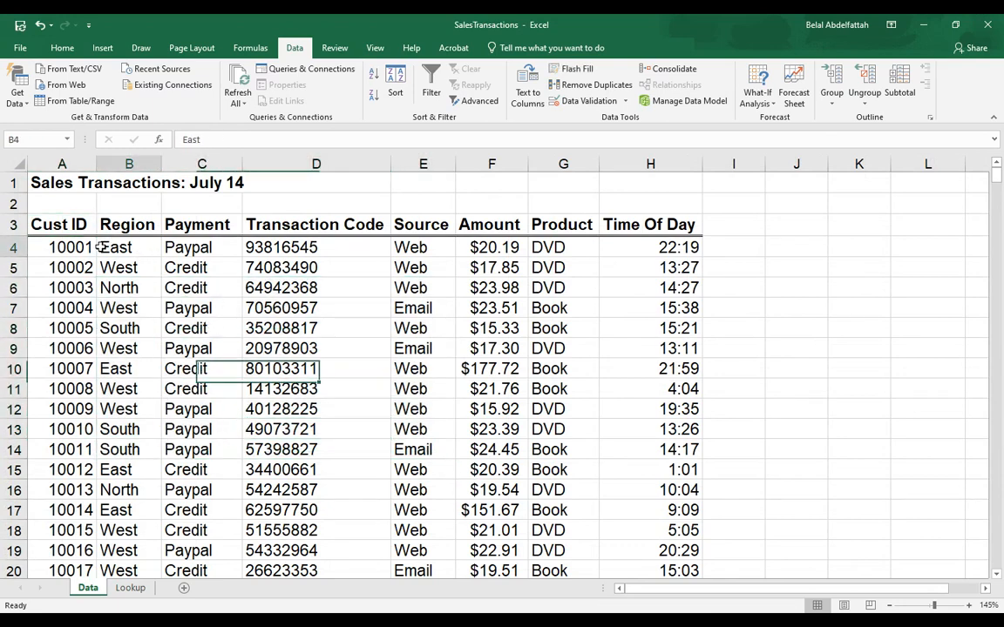
Enter the label CUSTOMER ID in B3 of the Lookup sheet and fit column B's width to it
click(128, 591)
click(163, 280)
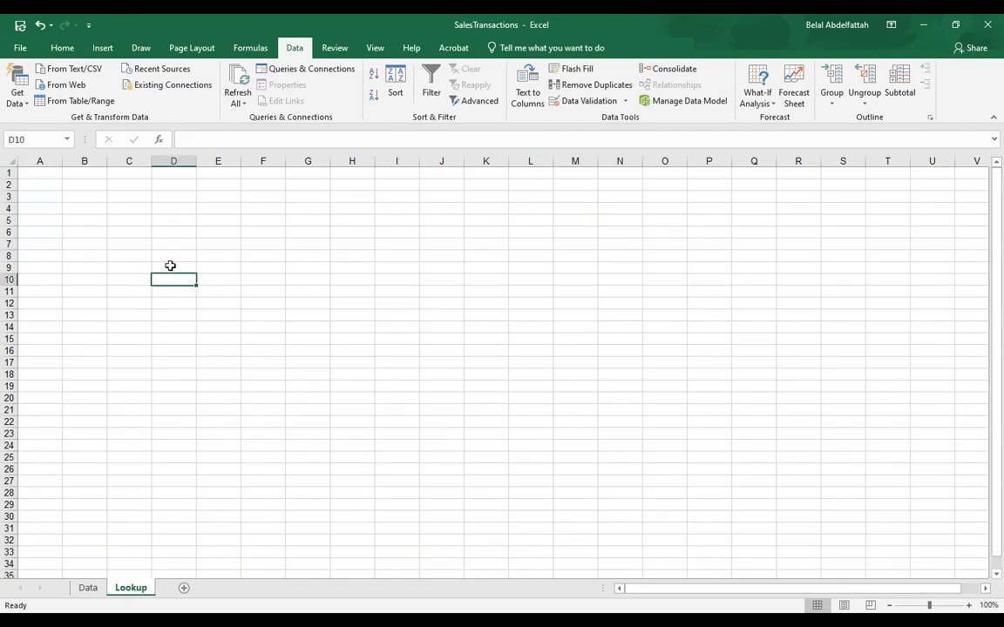
key(Left)
key(Up)
key(Up)
key(Left)
key(Up)
key(Up)
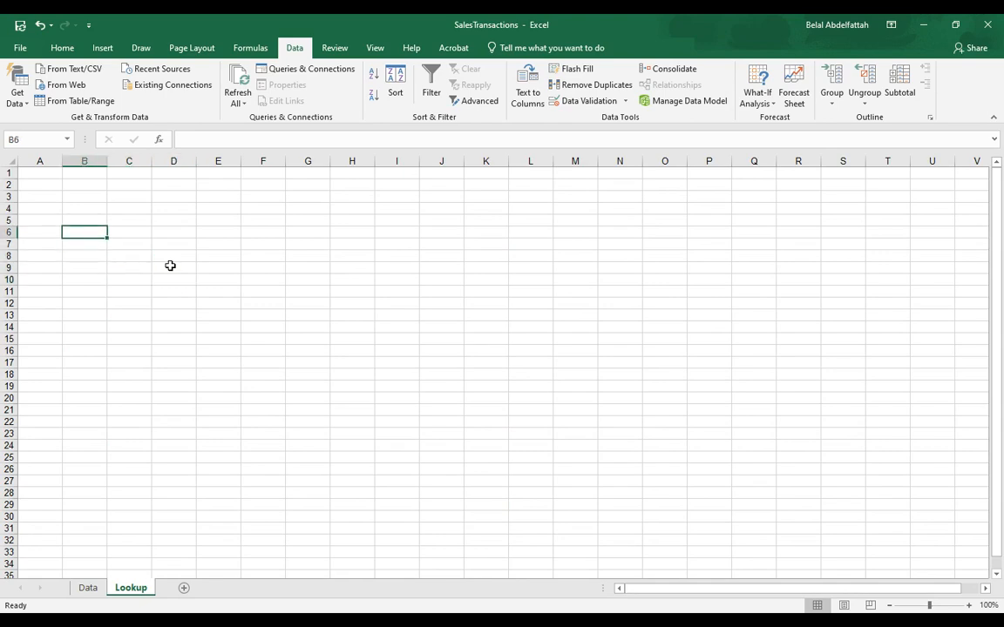
scroll(346, 341, up, 5)
drag(99, 227, 127, 225)
click(146, 230)
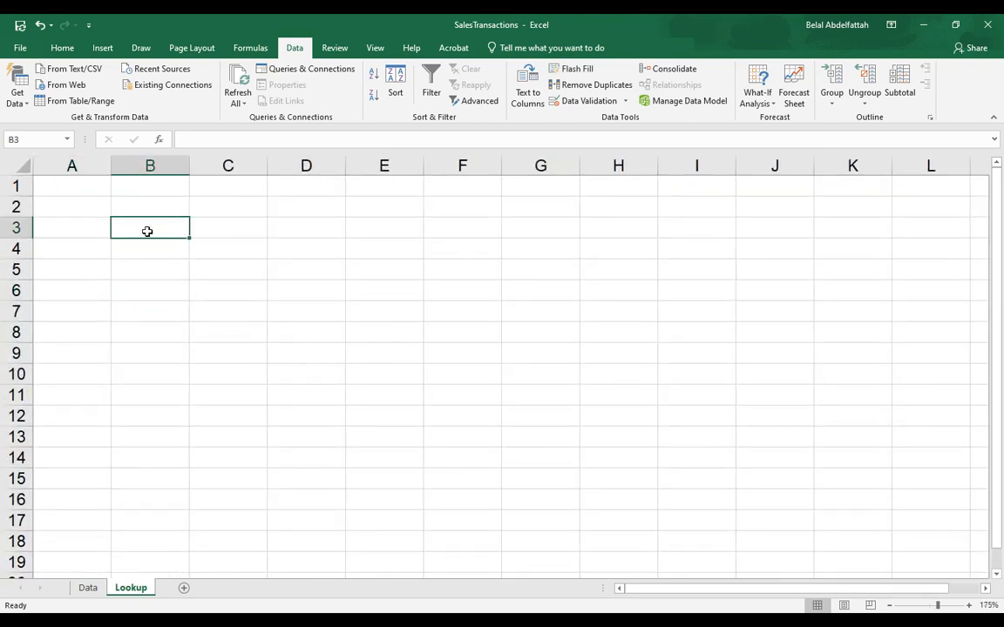
text(C)
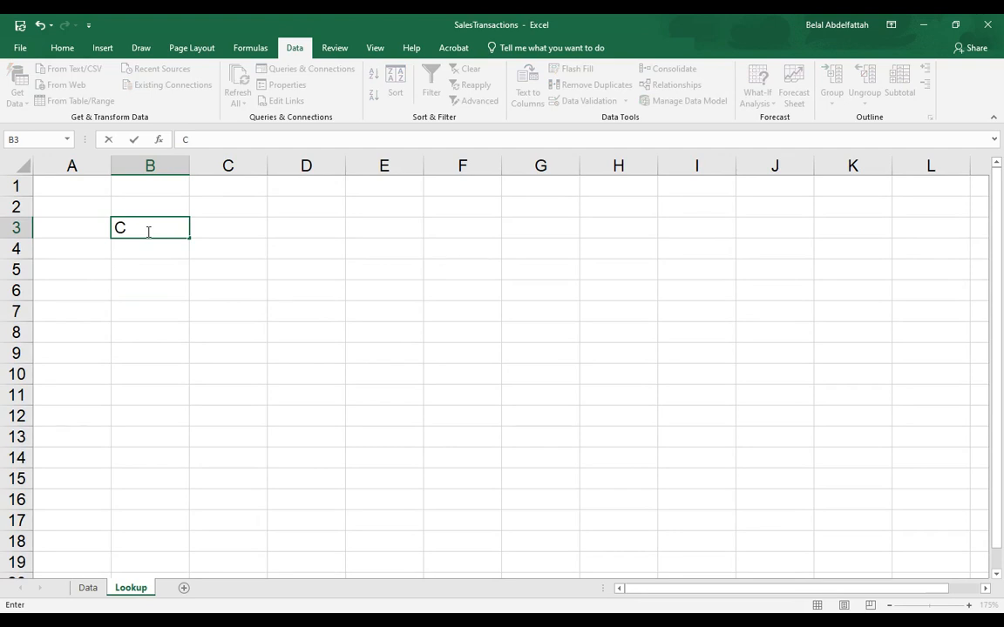
text(CUSTOM)
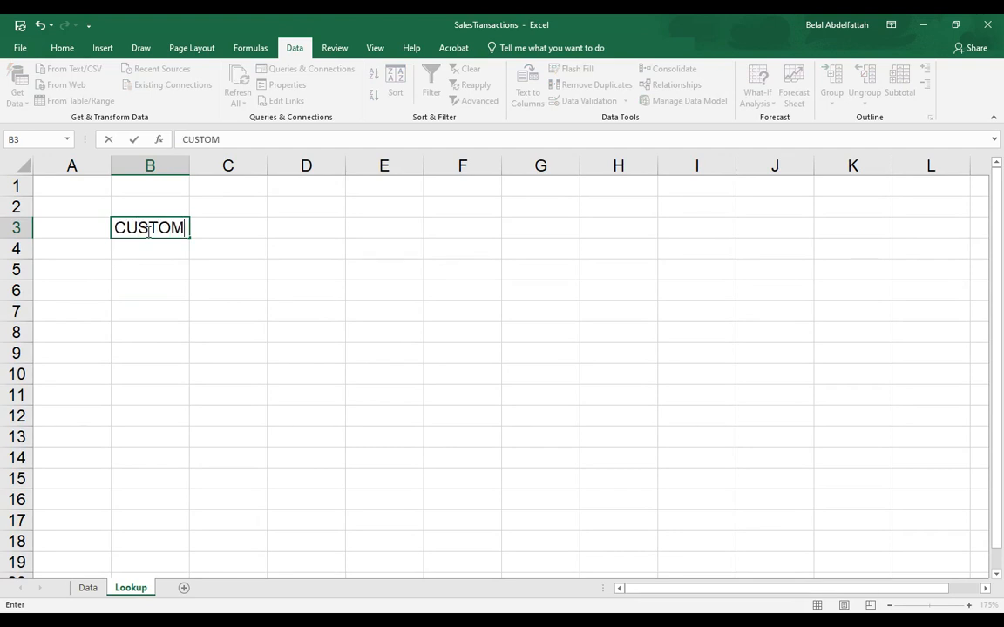
text(ER ID)
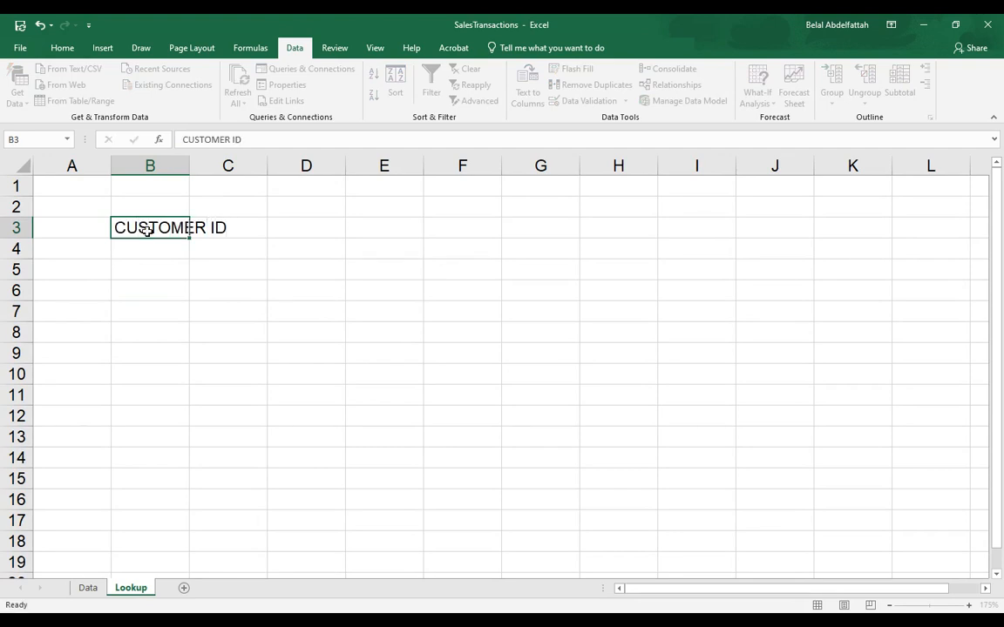
key(Return)
double_click(185, 168)
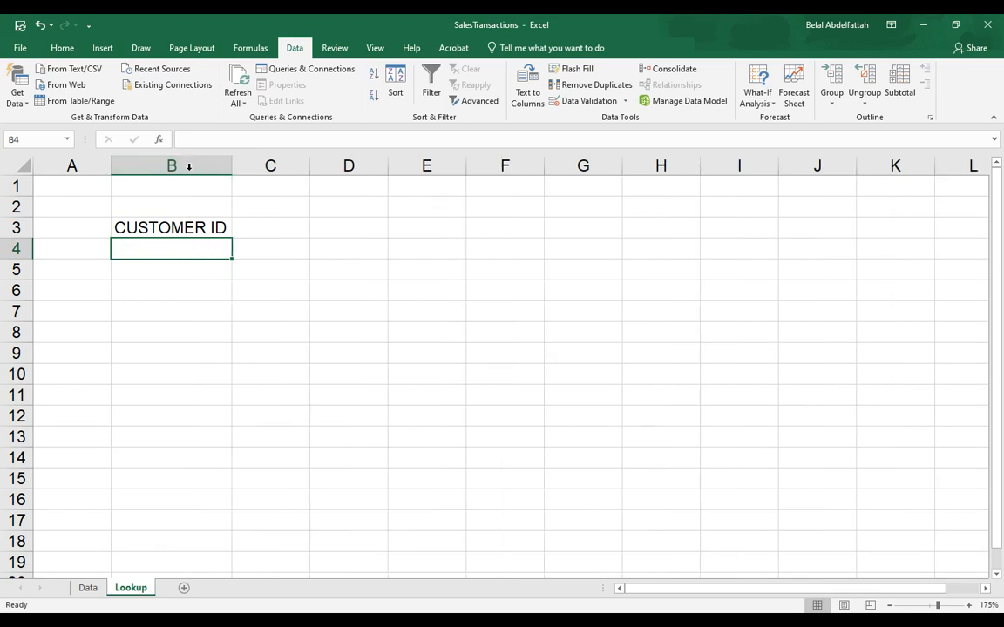
Link D2 on the Lookup sheet to the Payment heading on the Data sheet with =Data!C3
click(347, 227)
click(187, 224)
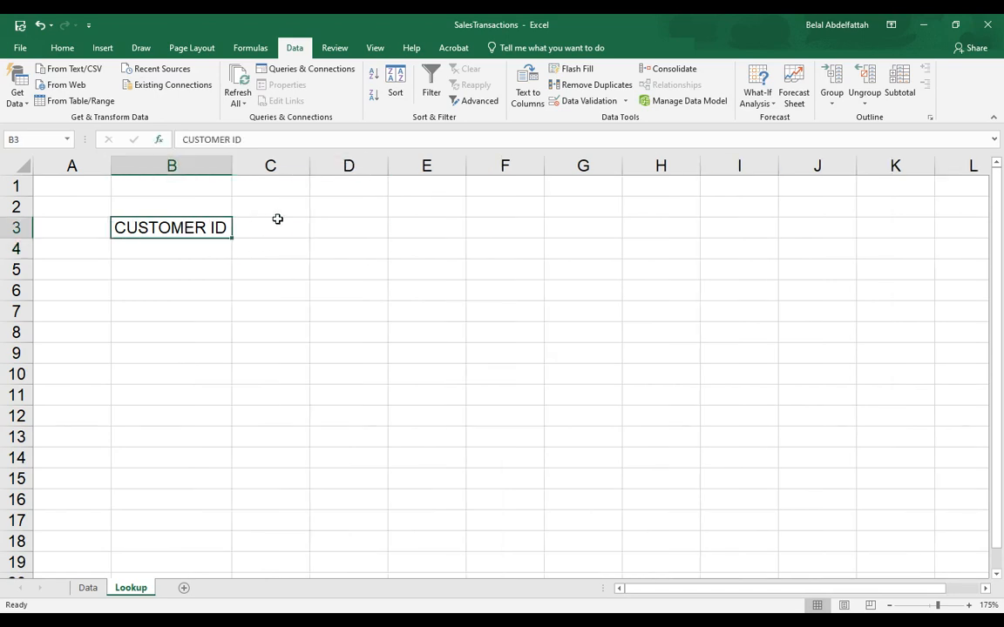
click(279, 209)
click(353, 204)
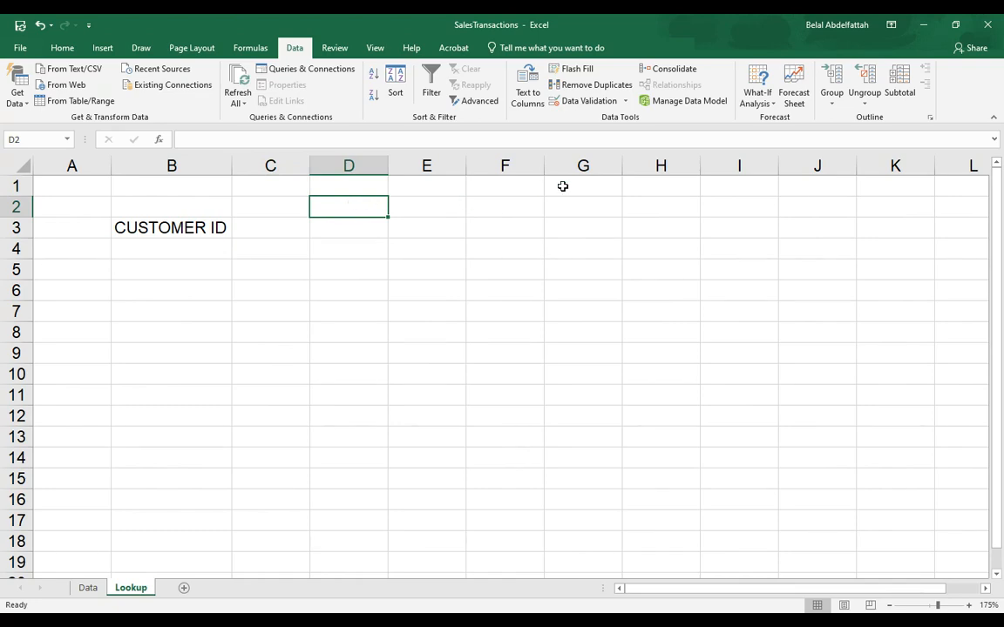
click(86, 589)
click(168, 228)
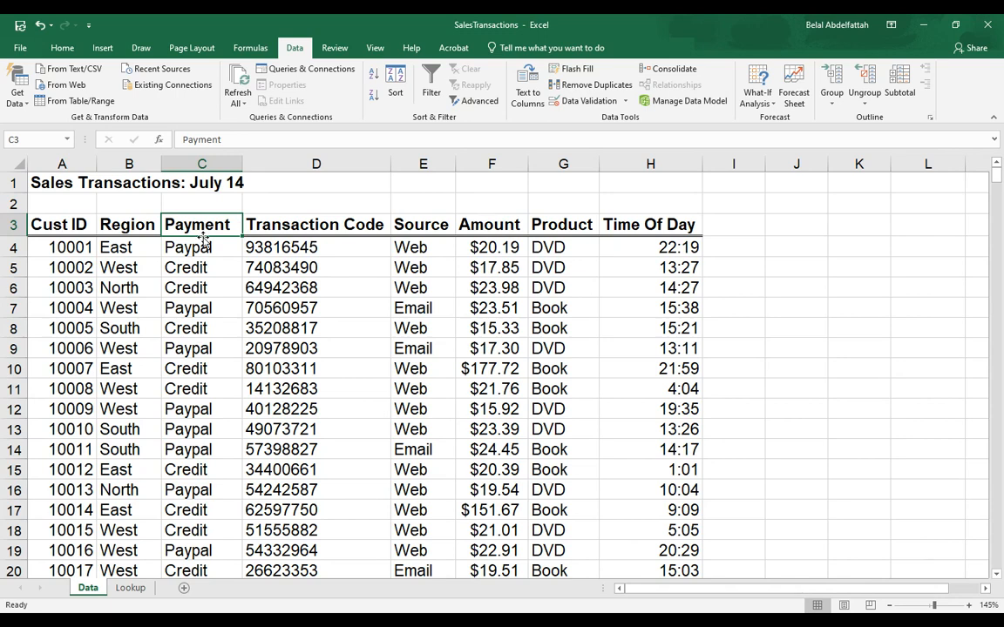
click(130, 588)
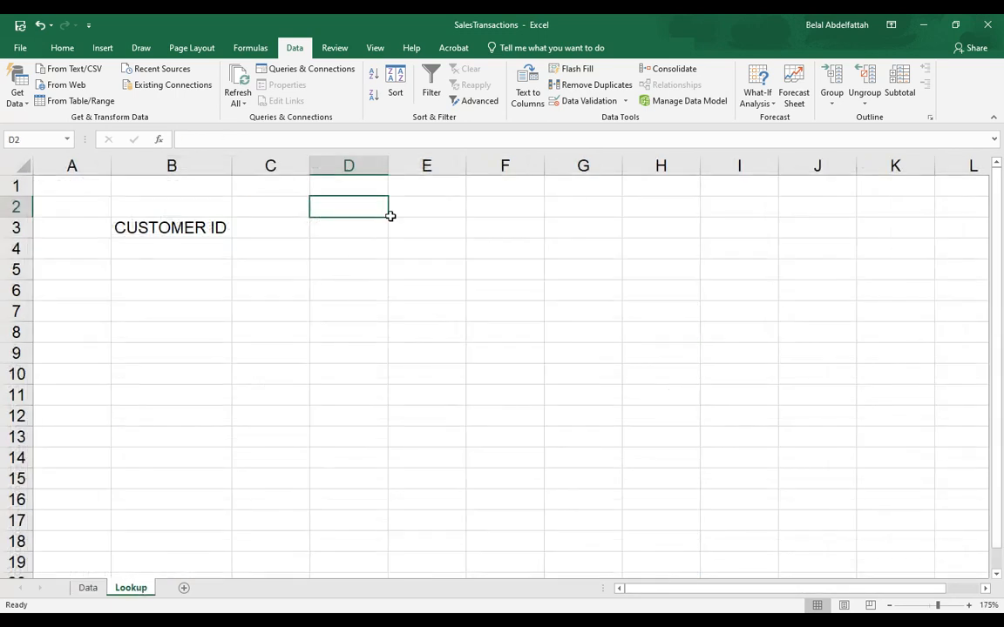
text(=)
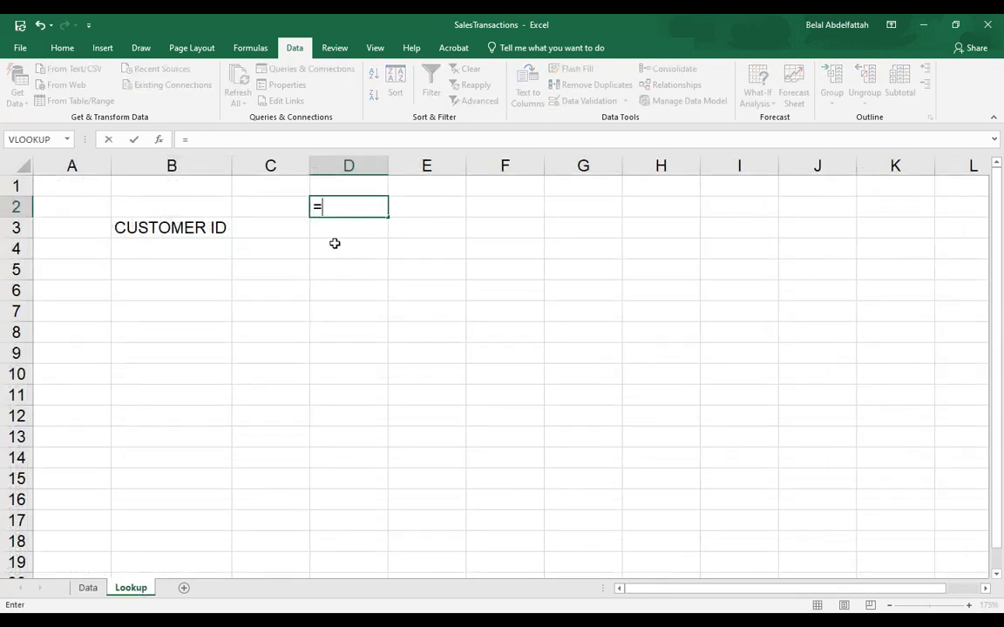
click(88, 589)
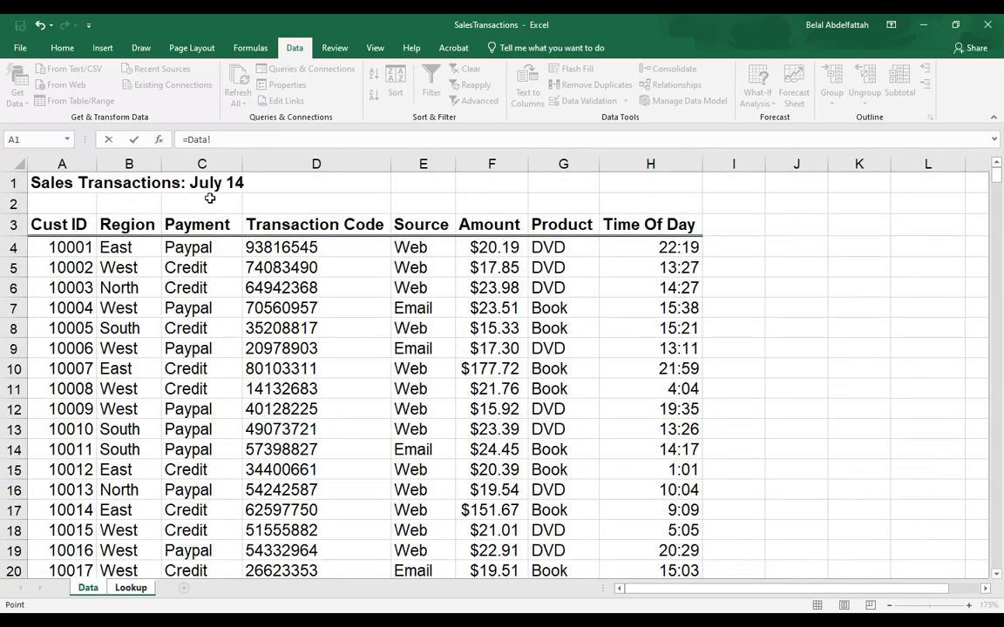
click(213, 225)
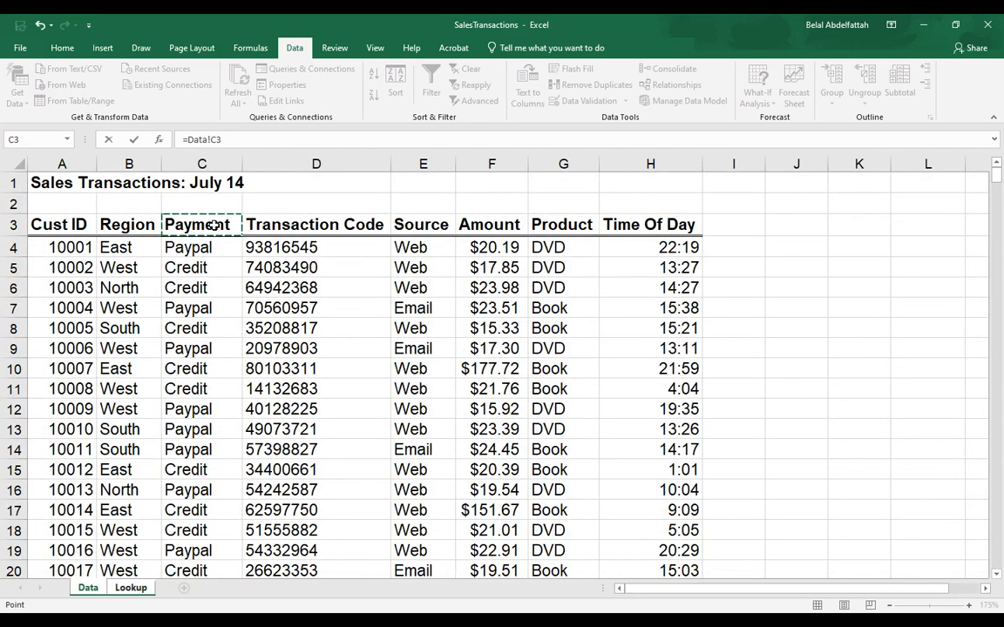
key(Return)
Link E2 on the Lookup sheet to the Source heading on the Data sheet with =Data!E3
click(422, 200)
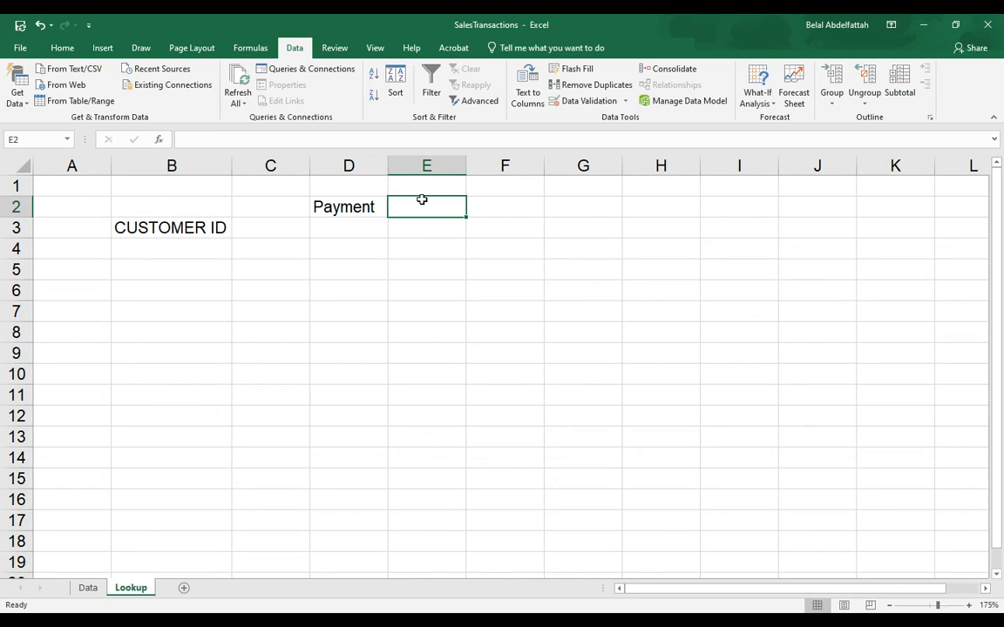
text(=)
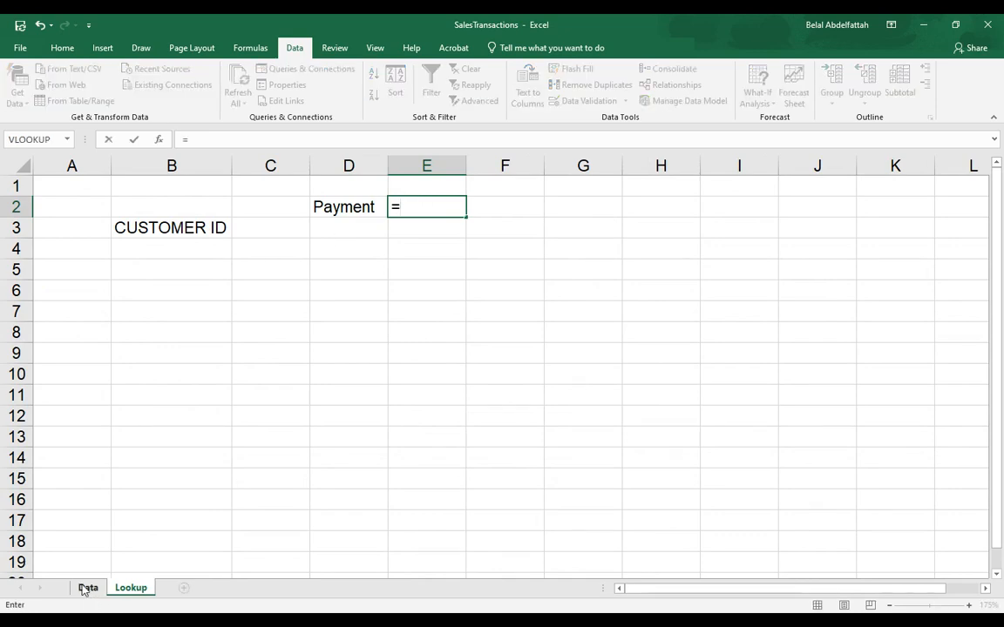
click(88, 588)
click(418, 227)
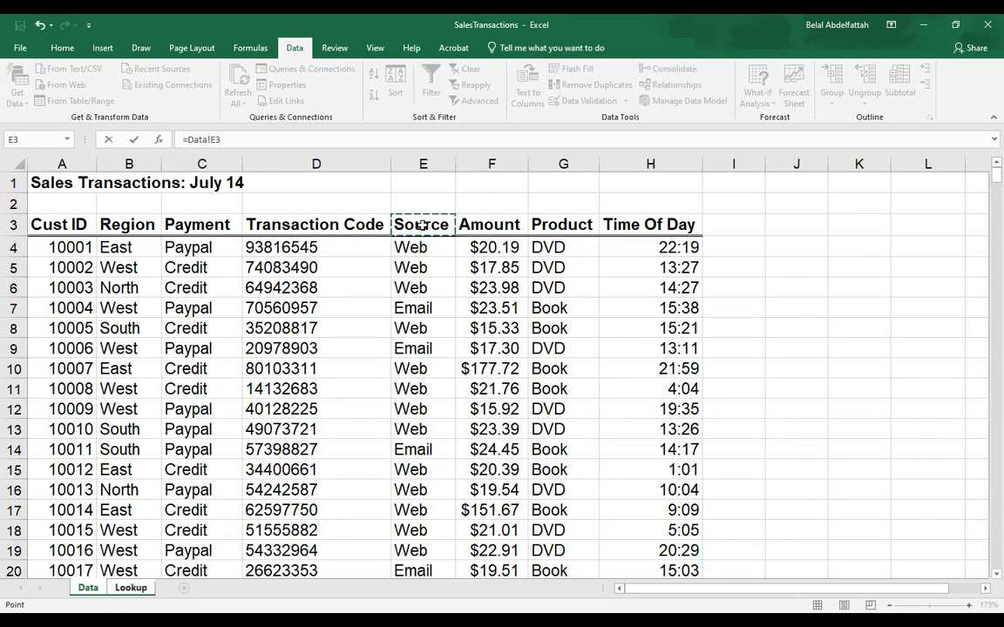
key(Return)
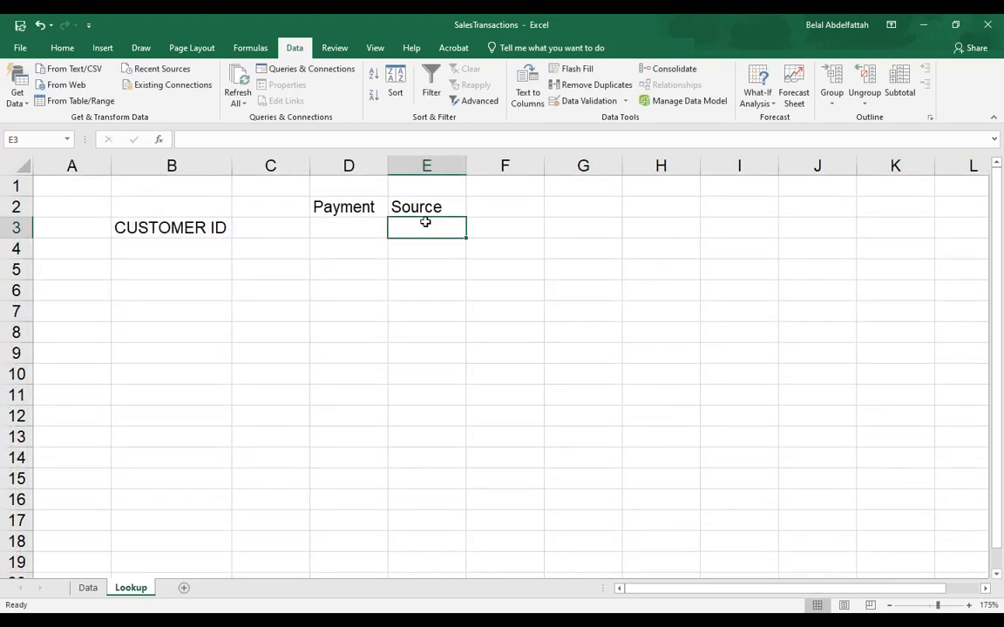
Start a VLOOKUP formula in D3 of the Lookup sheet, under the Payment heading
click(388, 204)
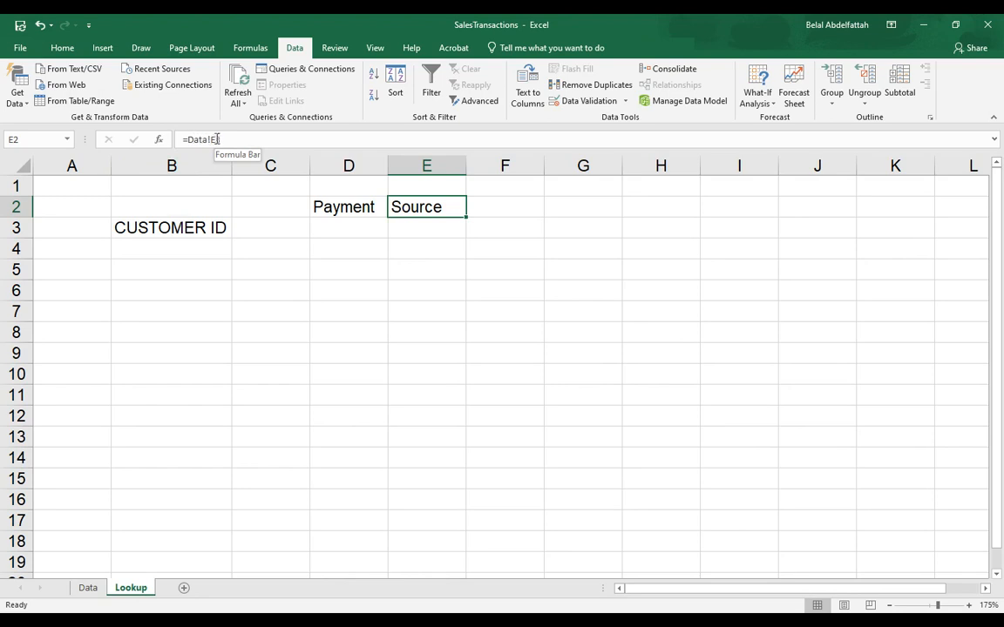
click(376, 234)
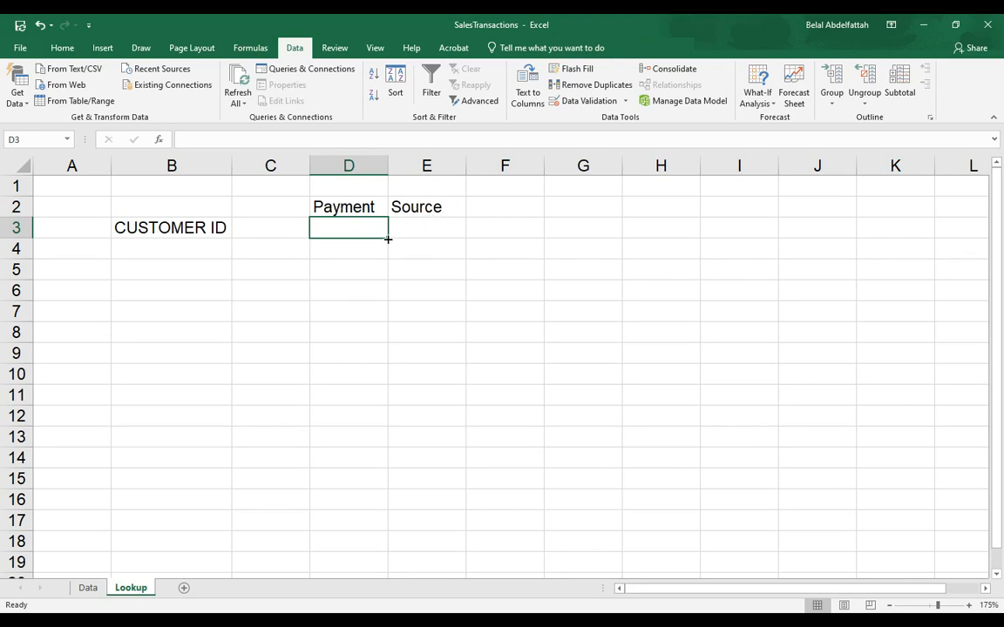
key(Left)
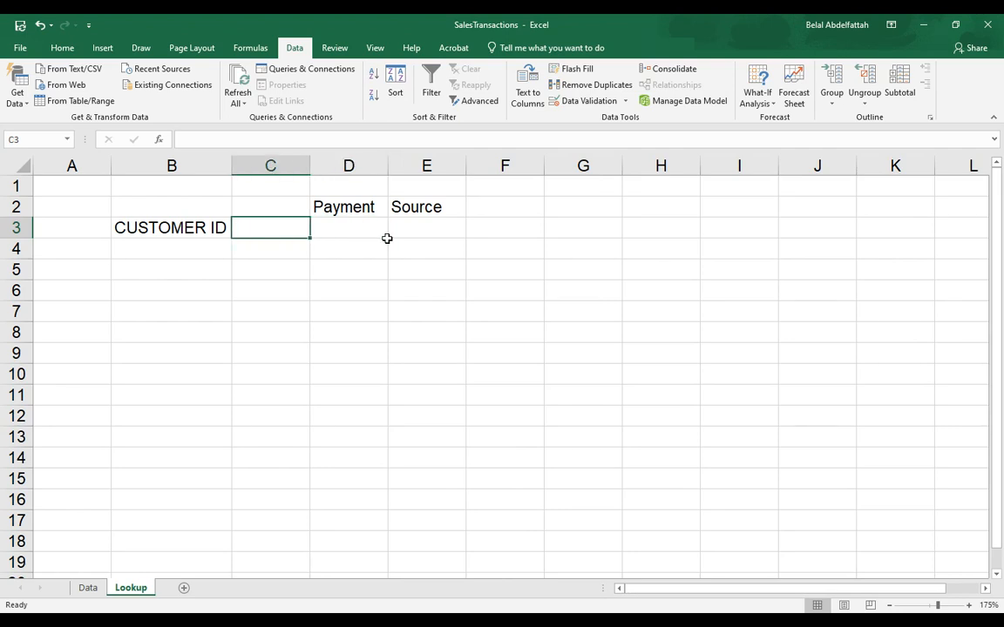
key(Right)
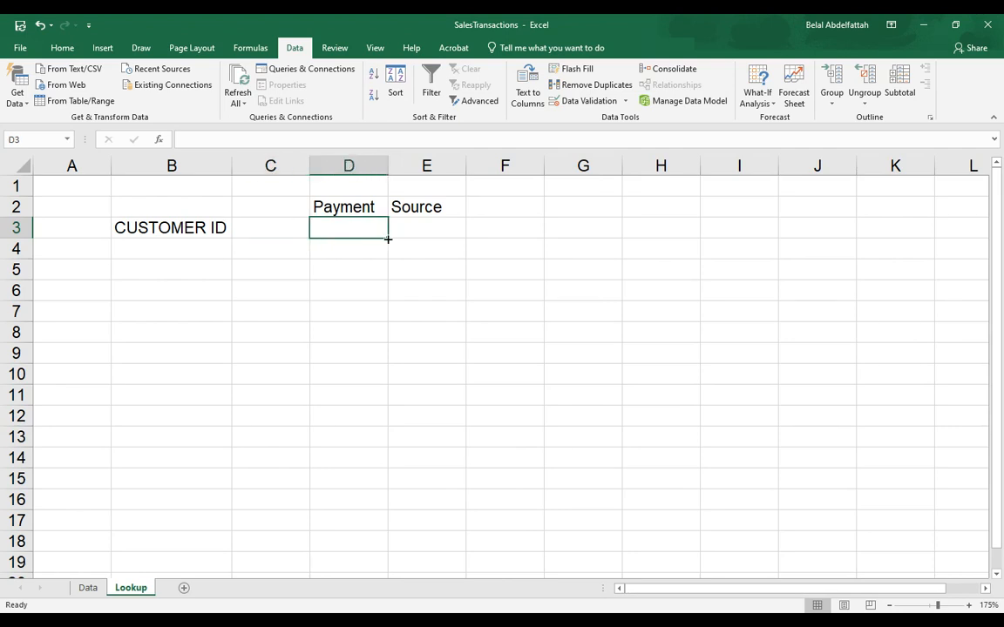
text(=)
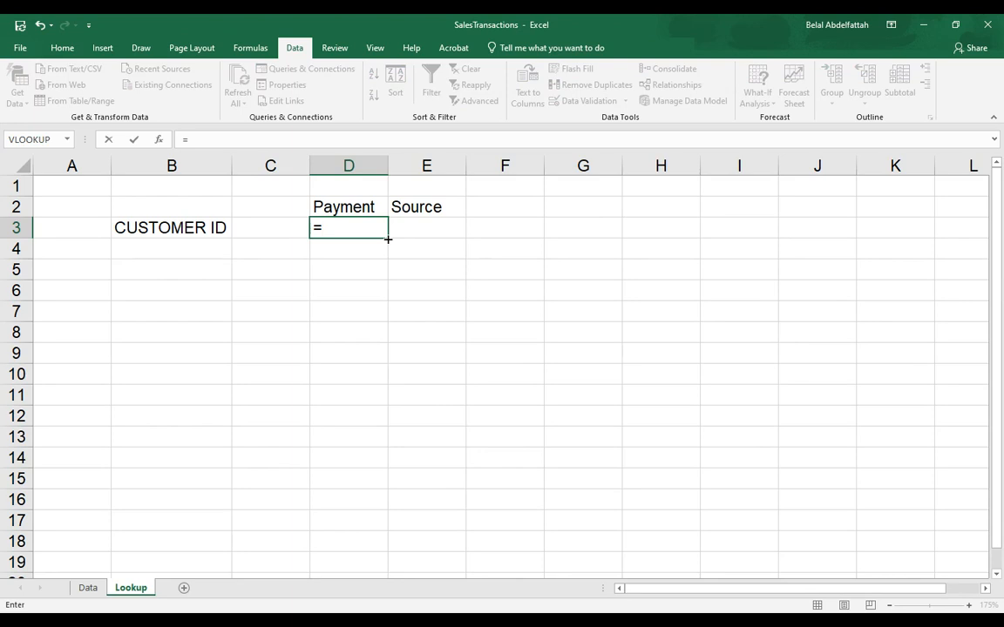
text(VOL)
key(BackSpace)
key(BackSpace)
text(LOO)
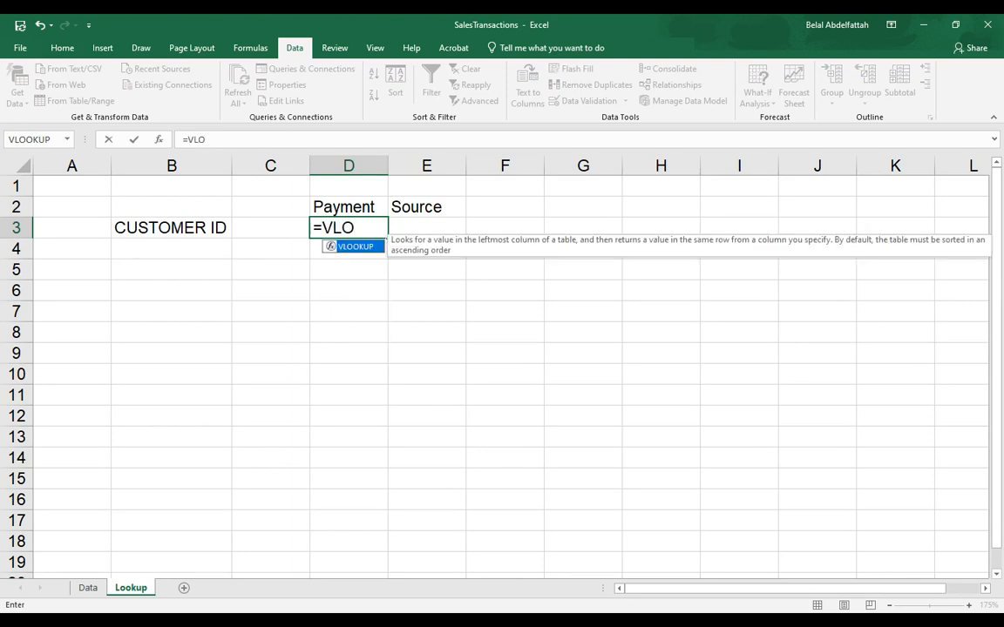
key(Tab)
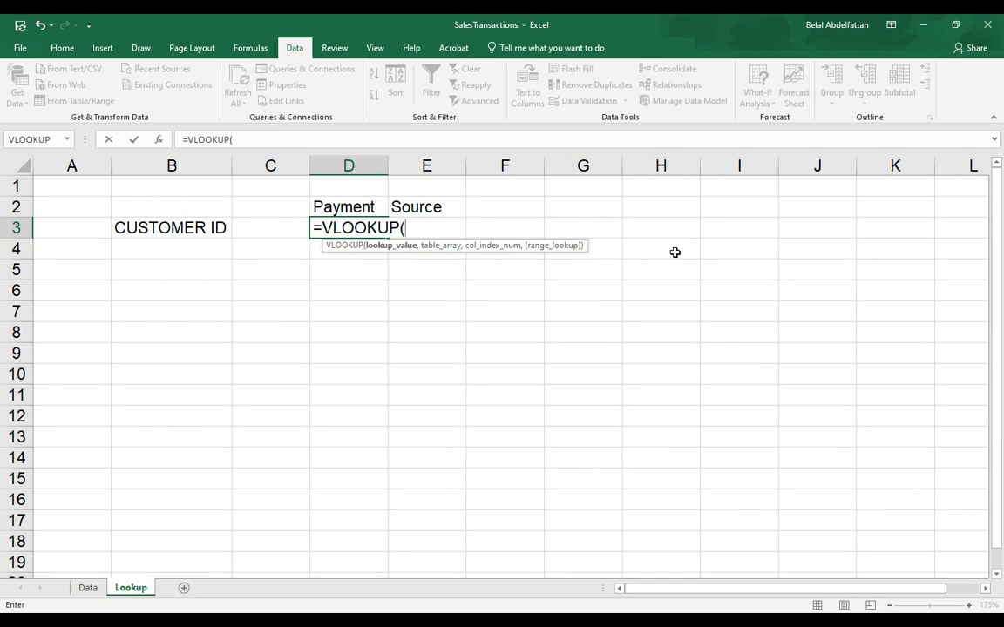
Use C3 as the lookup value and Data!A4:H475 as the table array in the D3 formula
click(250, 227)
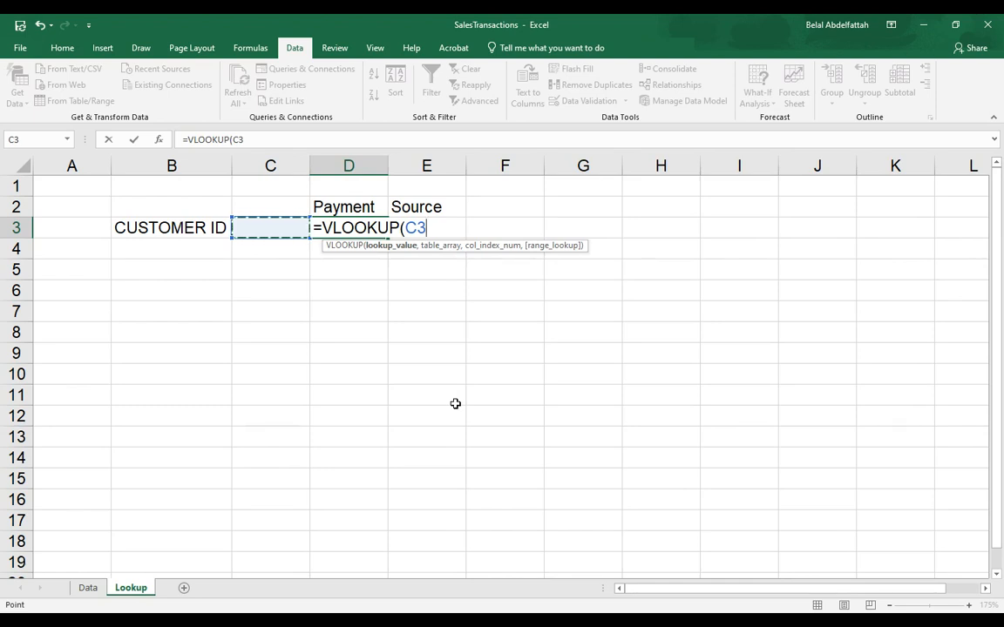
text(,)
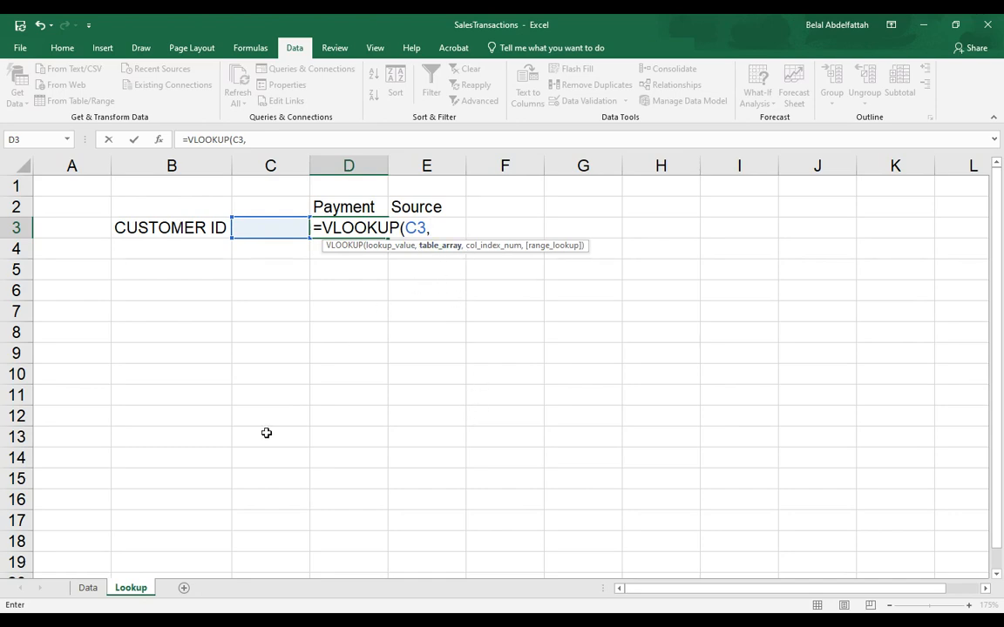
click(90, 590)
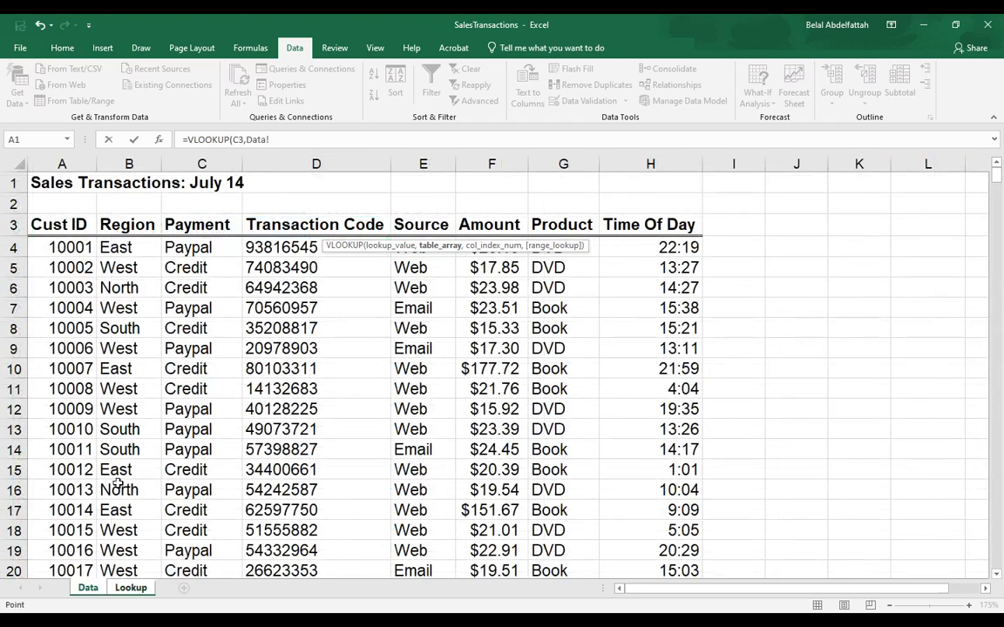
drag(54, 250, 449, 253)
key(shift+Right)
key(shift+Right)
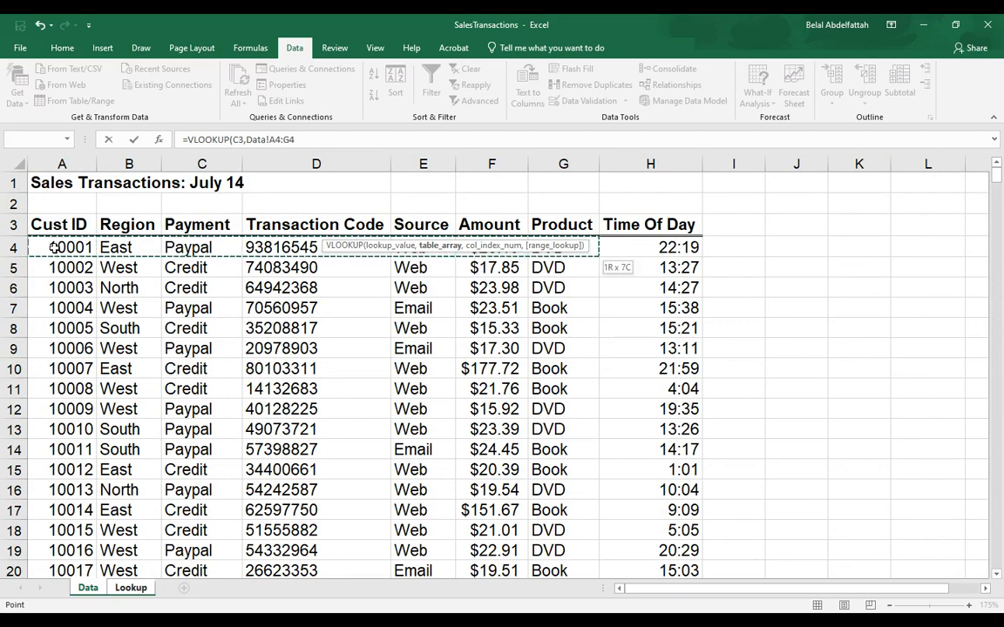
key(ctrl+shift+Down)
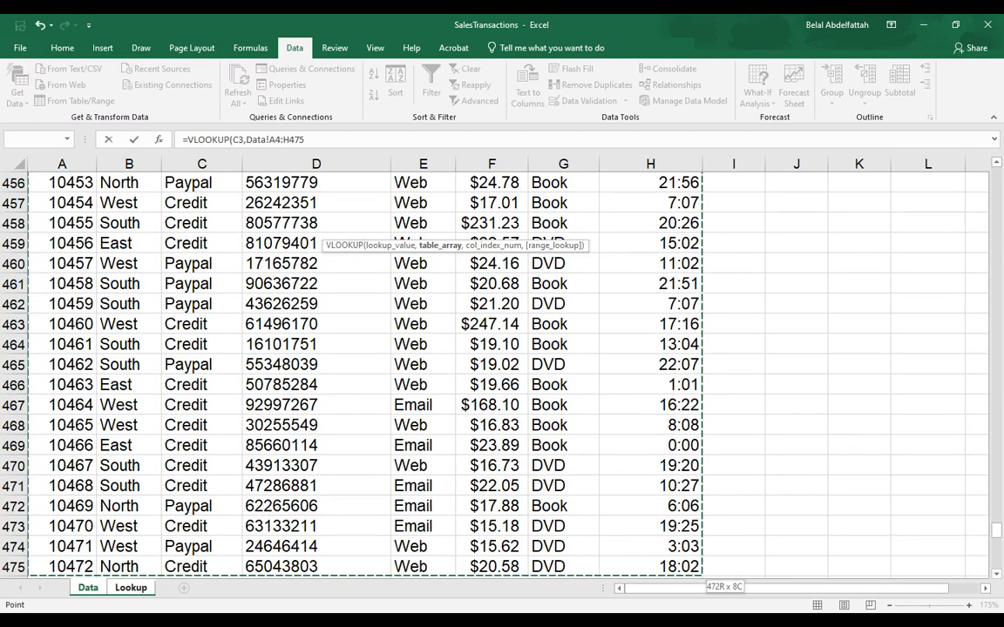
click(131, 587)
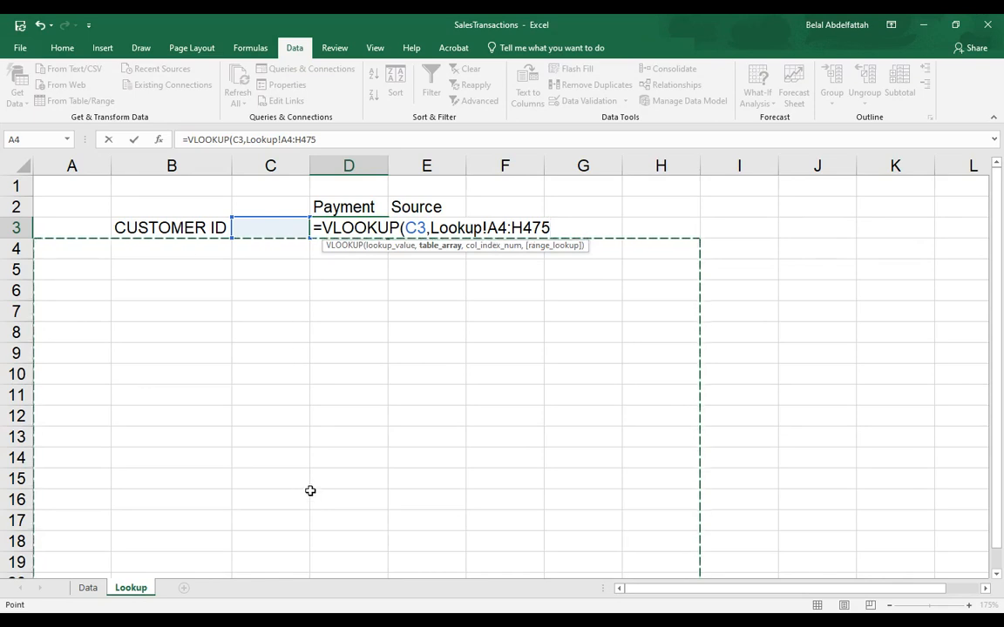
key(ctrl+z)
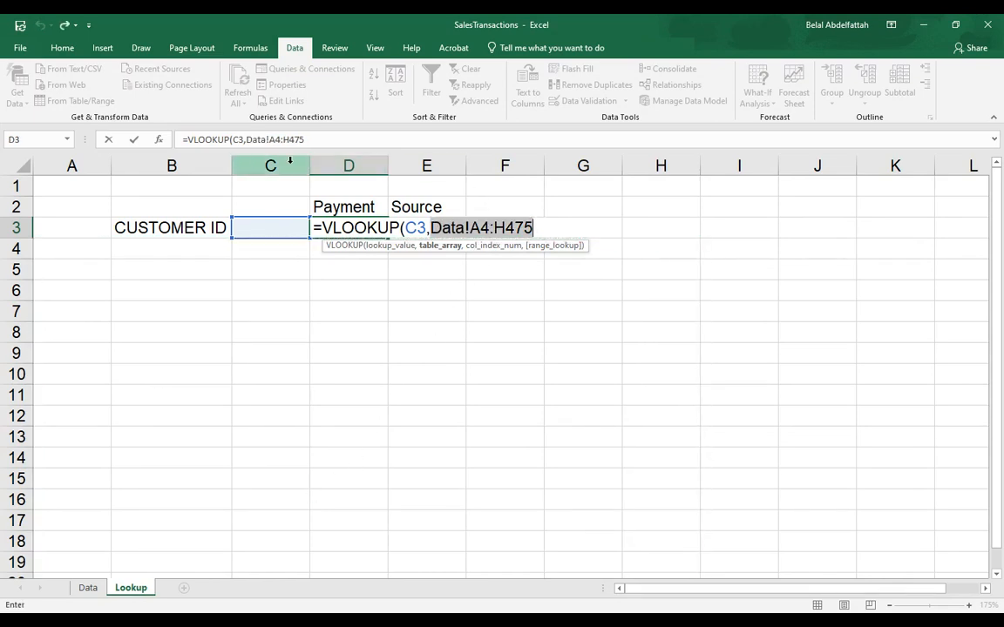
Make the table array in the D3 formula absolute, as Data!$A$4:$H$475
click(271, 141)
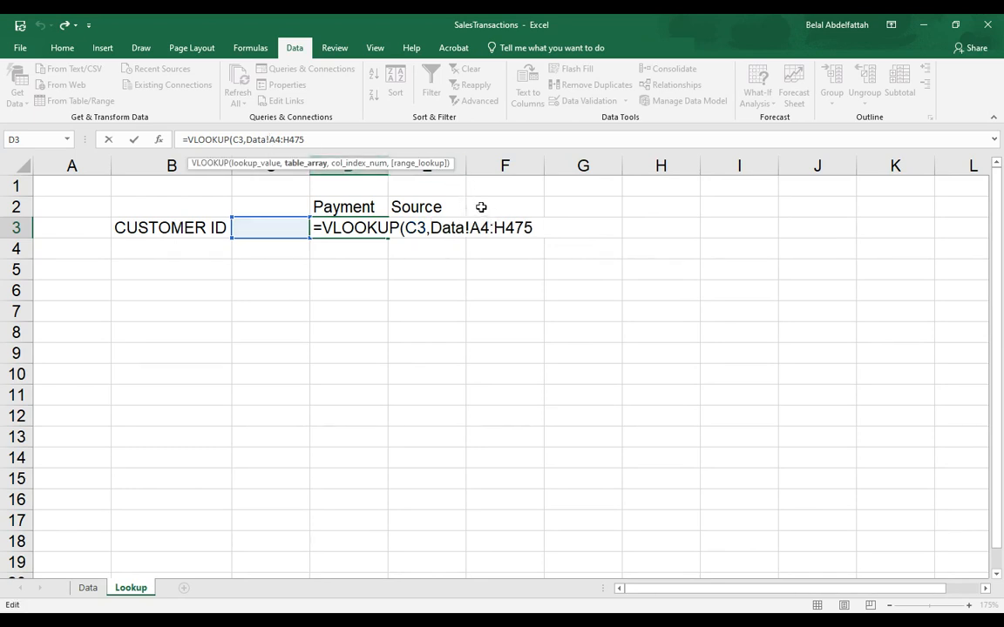
key(F4)
key(End)
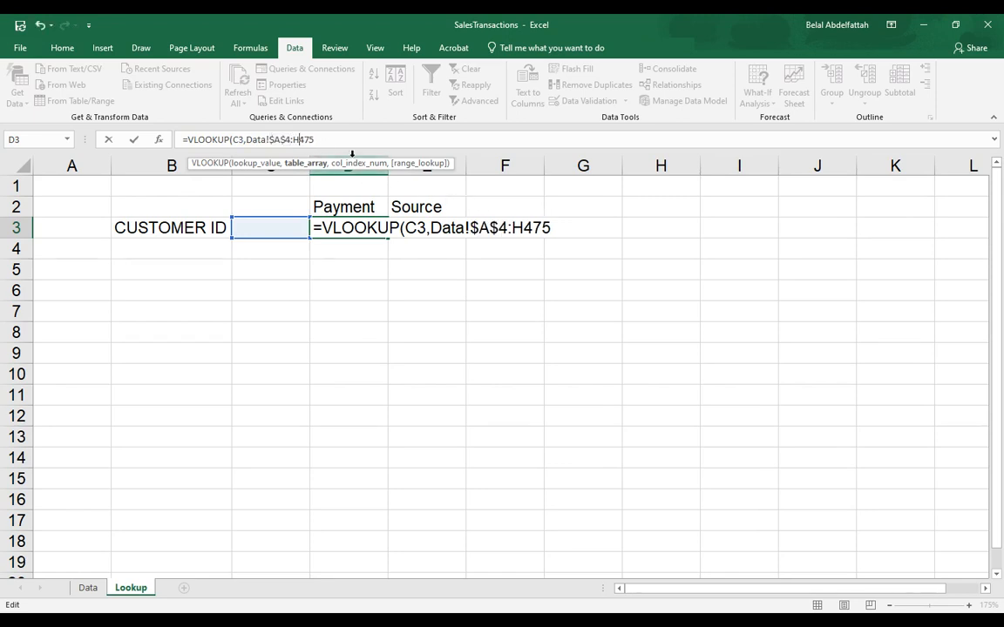
key(F4)
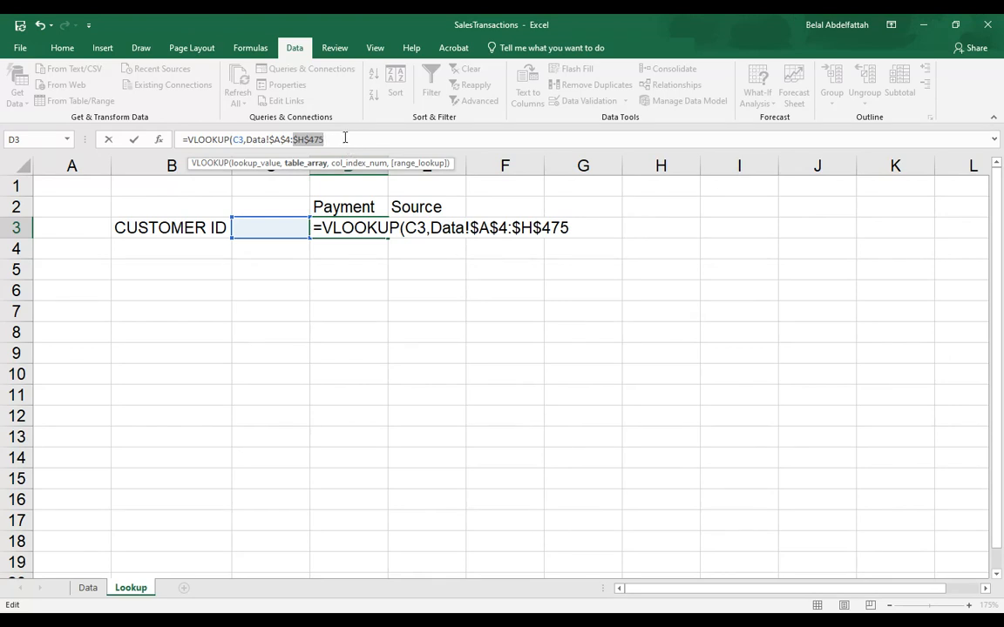
click(344, 139)
text(,)
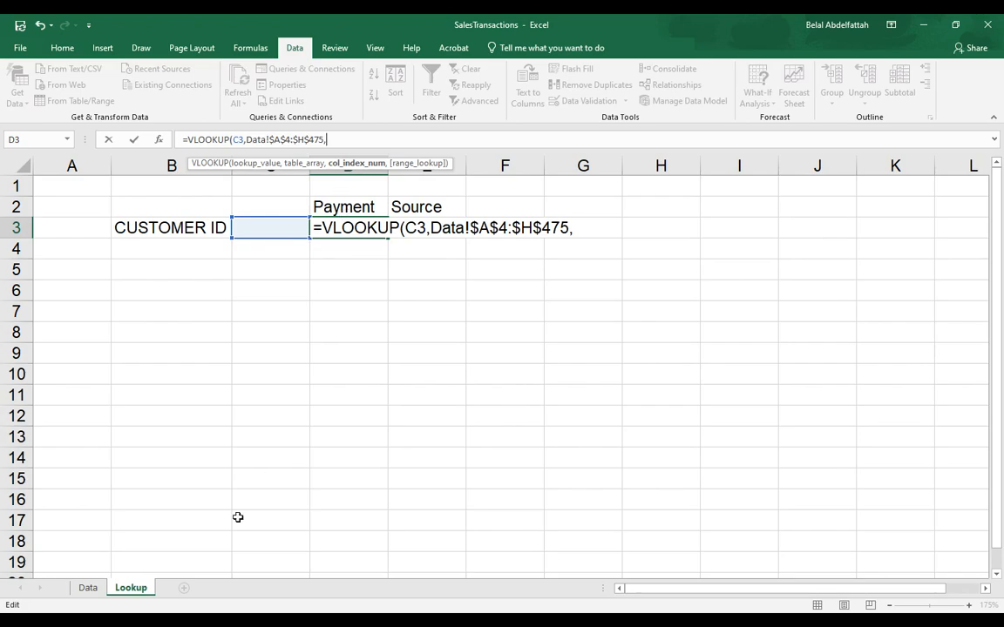
Consult the Data sheet's columns and try to enter the D3 formula with Data!3 as the column index
click(88, 587)
scroll(241, 353, up, 20)
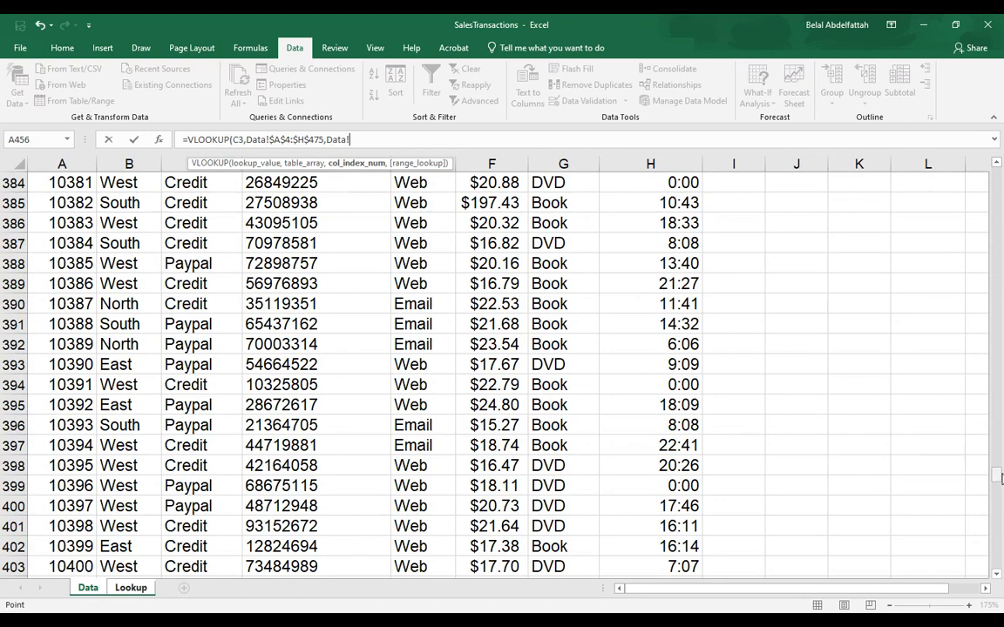
drag(1000, 479, 863, 225)
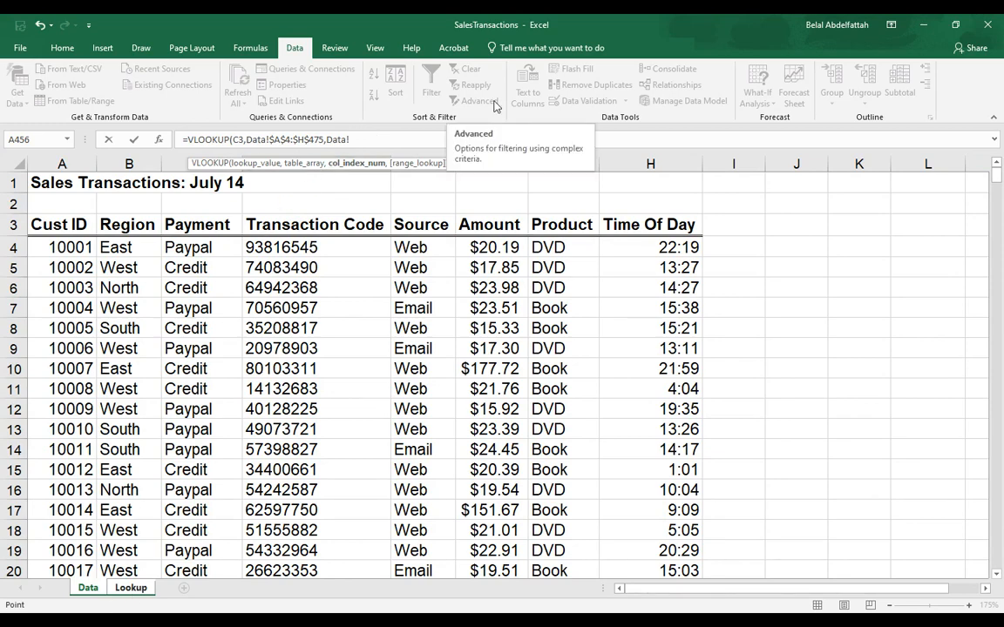
text(3)
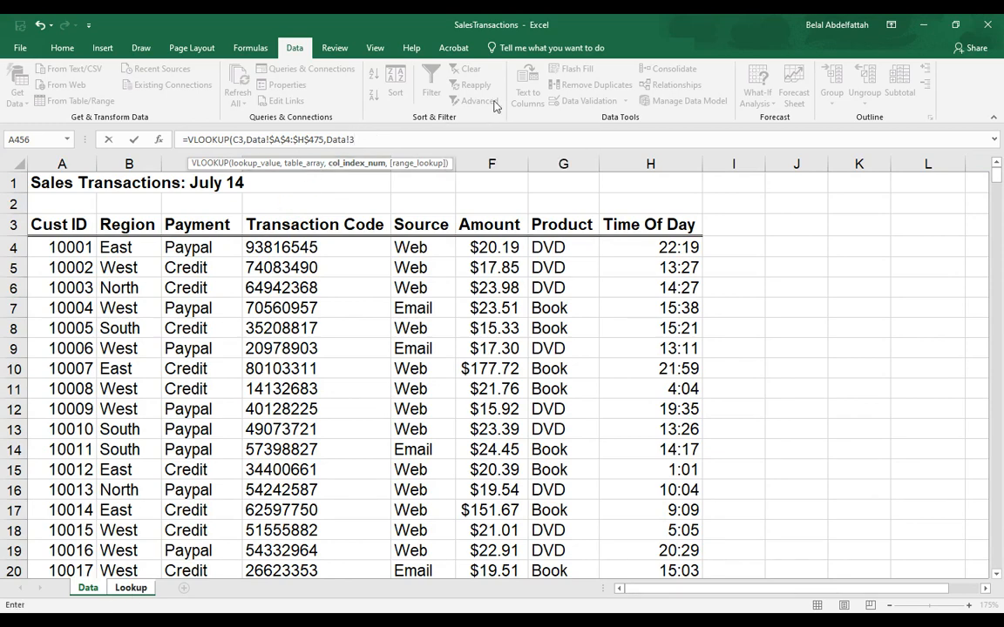
key(Return)
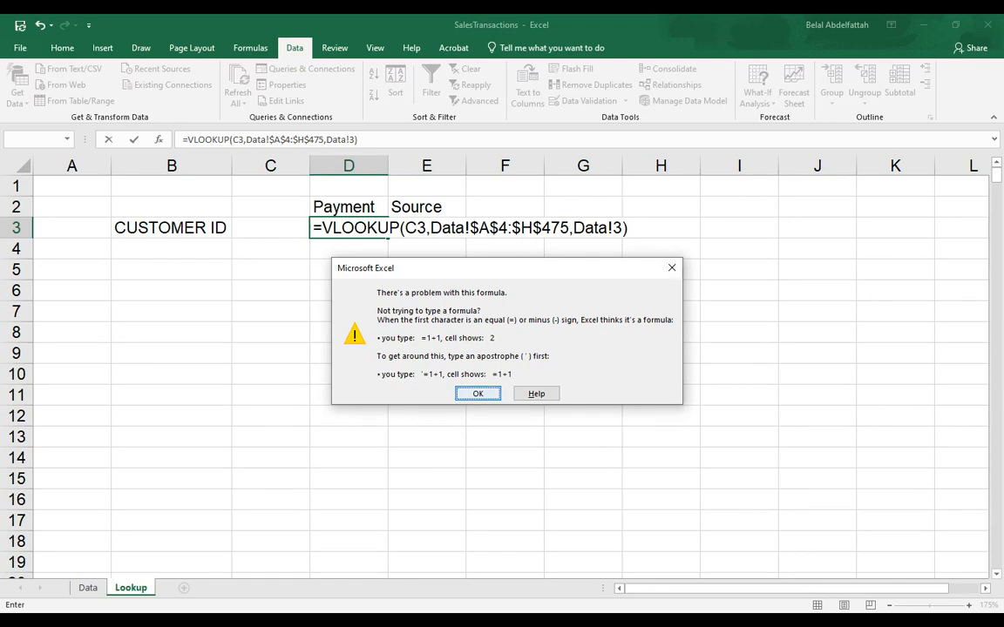
Dismiss the formula error and clear all arguments in D3, back to =VLOOKUP(
click(488, 392)
click(442, 139)
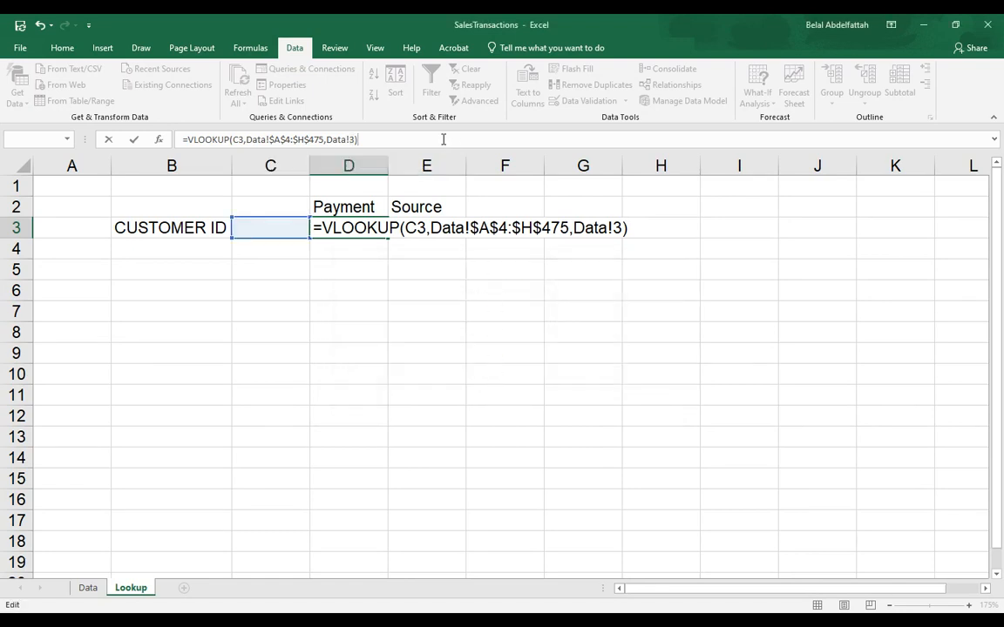
key(BackSpace)
key(BackSpace)
key(BackSpace)
key(BackSpace)
key(BackSpace)
key(BackSpace)
key(BackSpace)
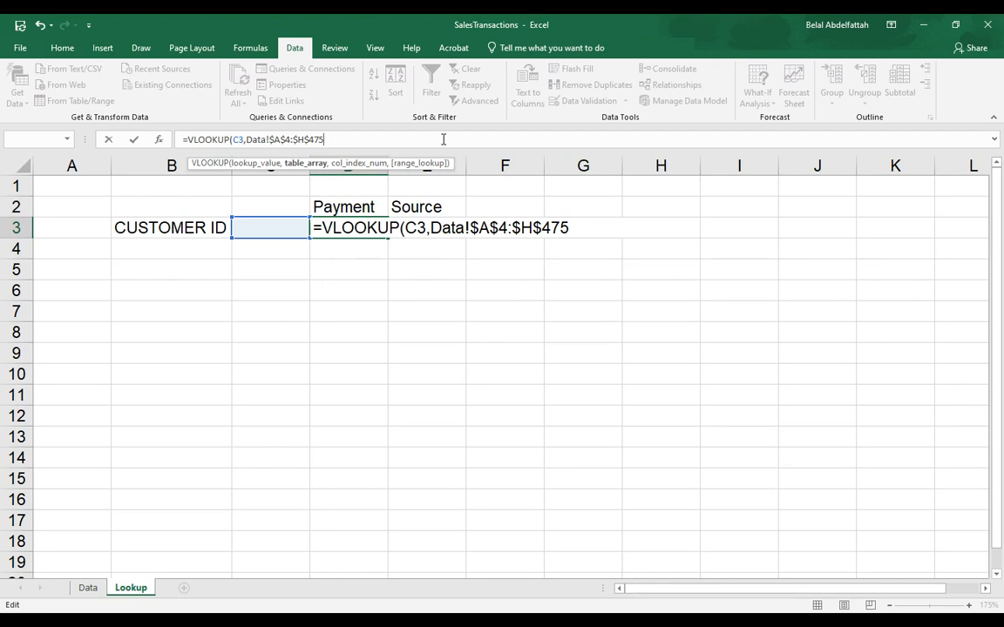
text(,)
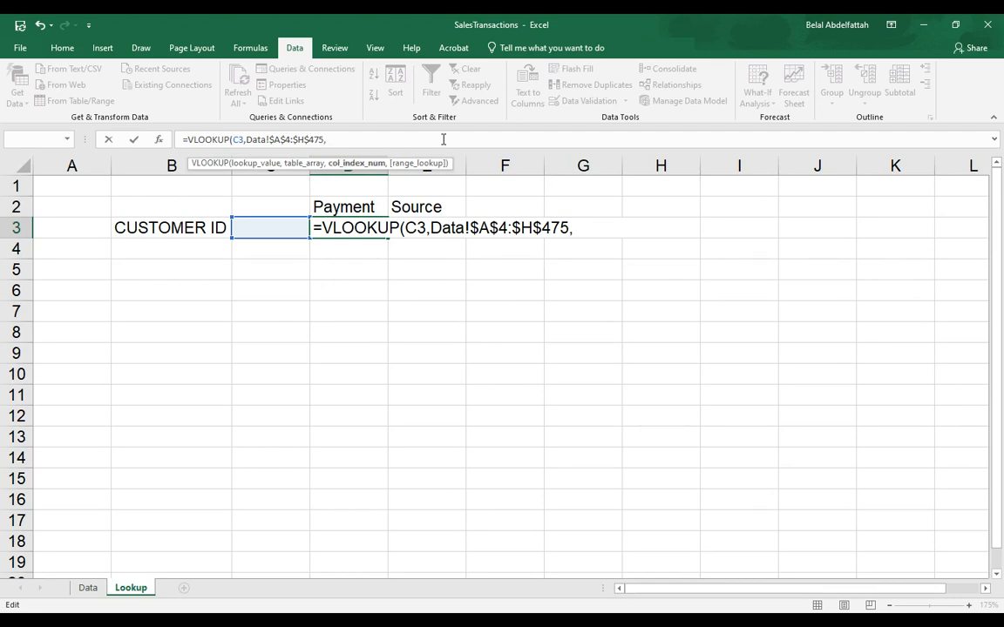
text( 3)
key(BackSpace)
key(BackSpace)
key(BackSpace)
key(BackSpace)
key(BackSpace)
key(BackSpace)
key(BackSpace)
key(BackSpace)
key(BackSpace)
key(BackSpace)
key(BackSpace)
key(BackSpace)
key(BackSpace)
key(BackSpace)
key(BackSpace)
key(BackSpace)
key(BackSpace)
key(BackSpace)
key(BackSpace)
key(BackSpace)
key(BackSpace)
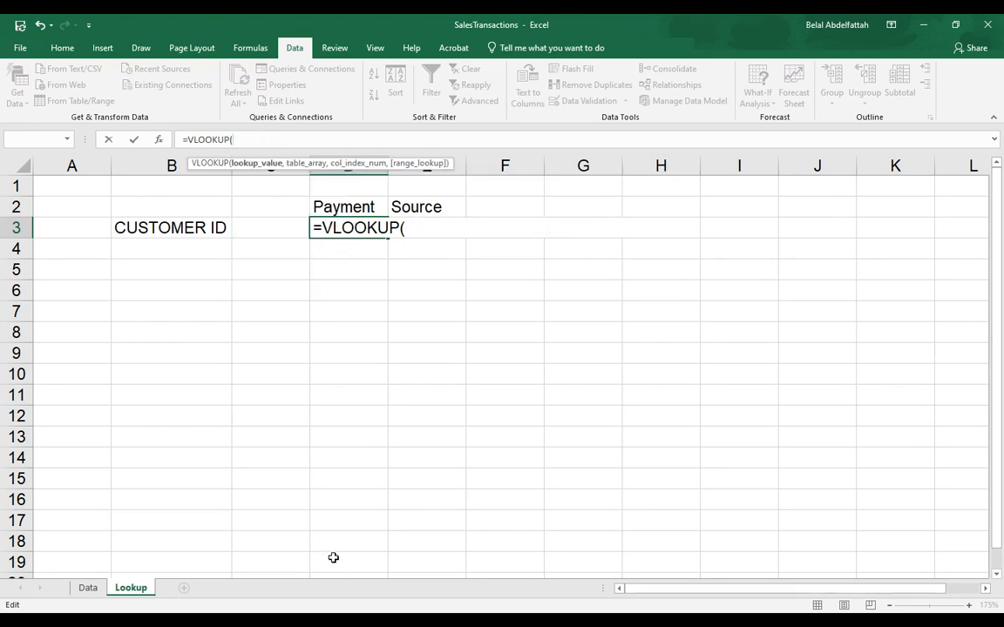
Complete the D3 formula as =VLOOKUP(Lookup!C3,Data!A4:H475,3), picking the lookup cell and table range on their sheets
click(255, 228)
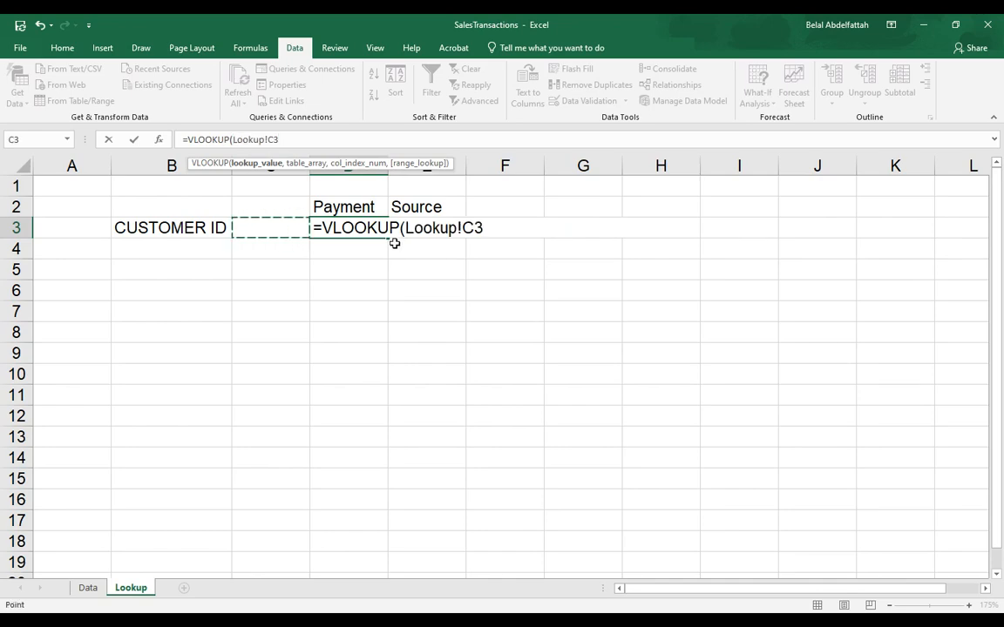
text(,)
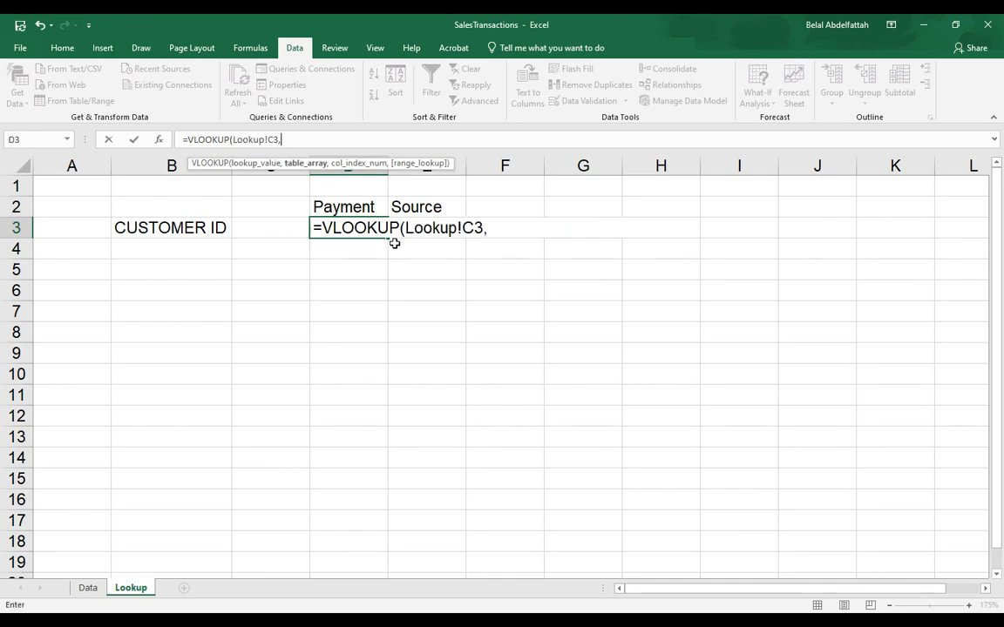
click(91, 589)
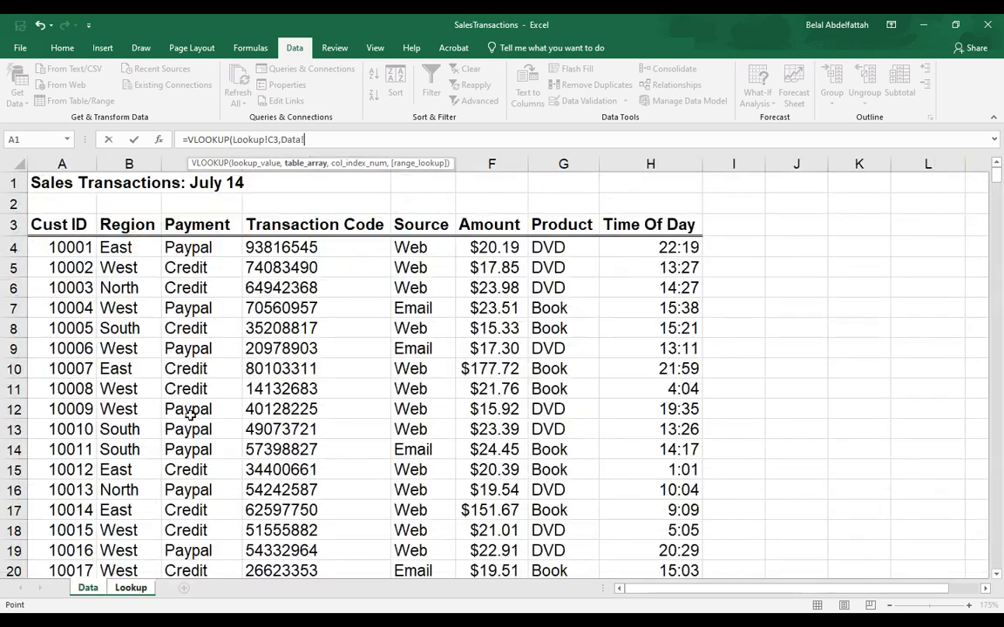
click(72, 248)
key(shift+Right)
key(shift+Right)
key(shift+Right)
key(shift+Right)
key(shift+Right)
key(shift+Right)
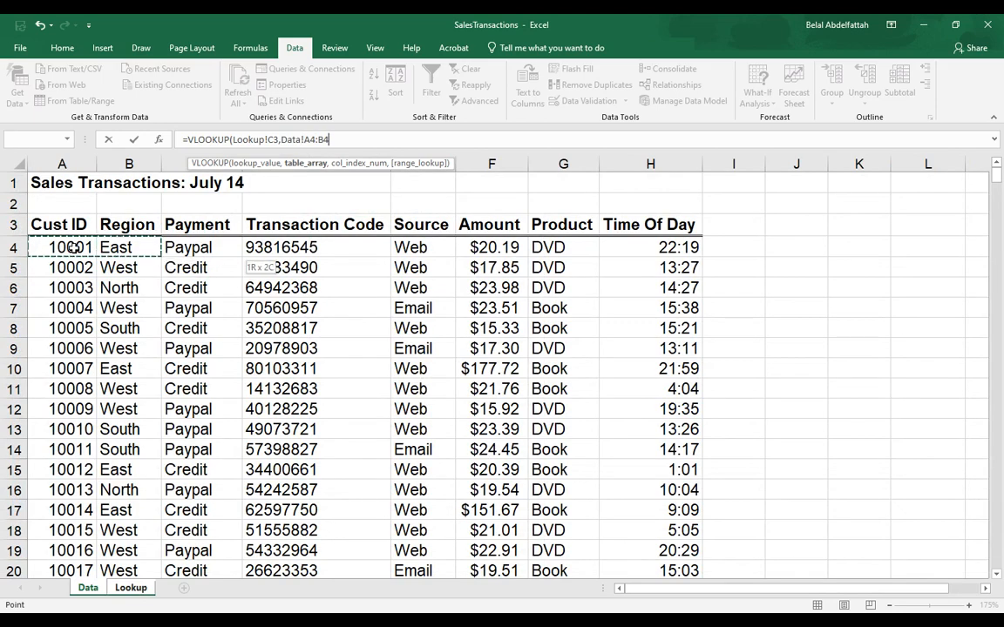
key(shift+Right)
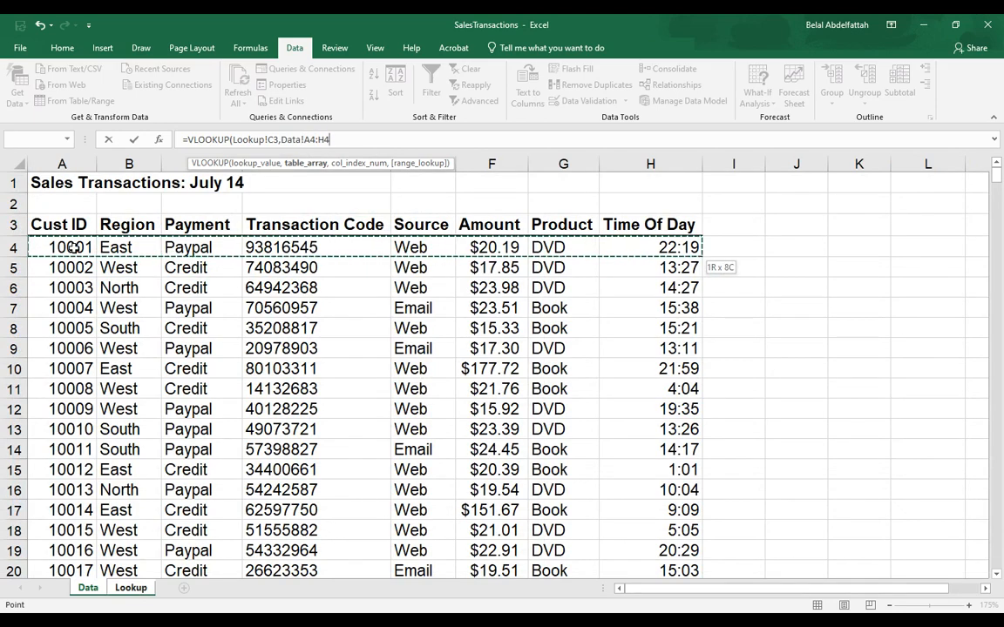
key(ctrl+shift+Down)
text(,)
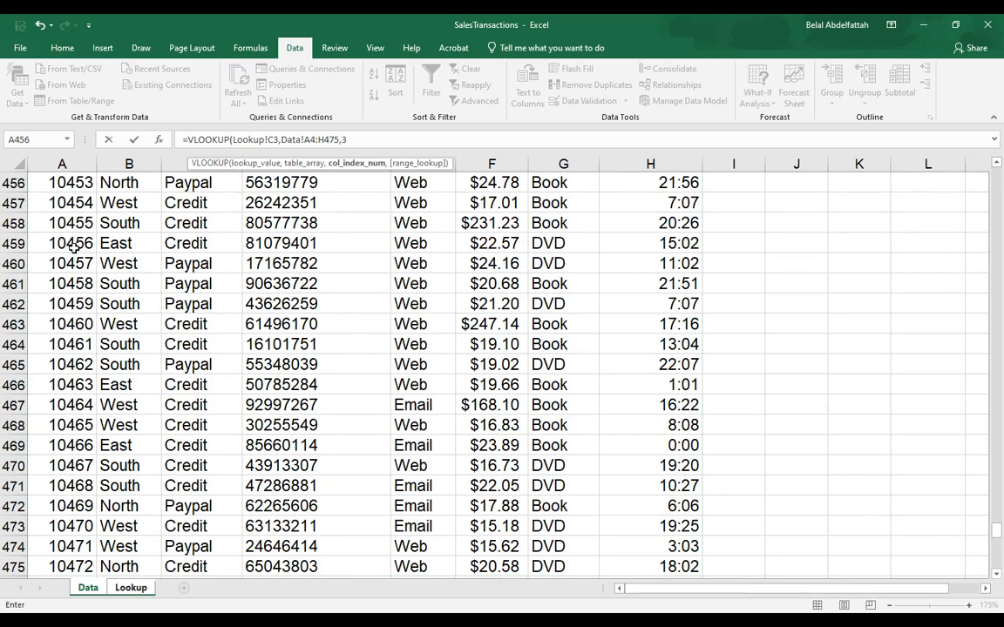
text(3))
key(Return)
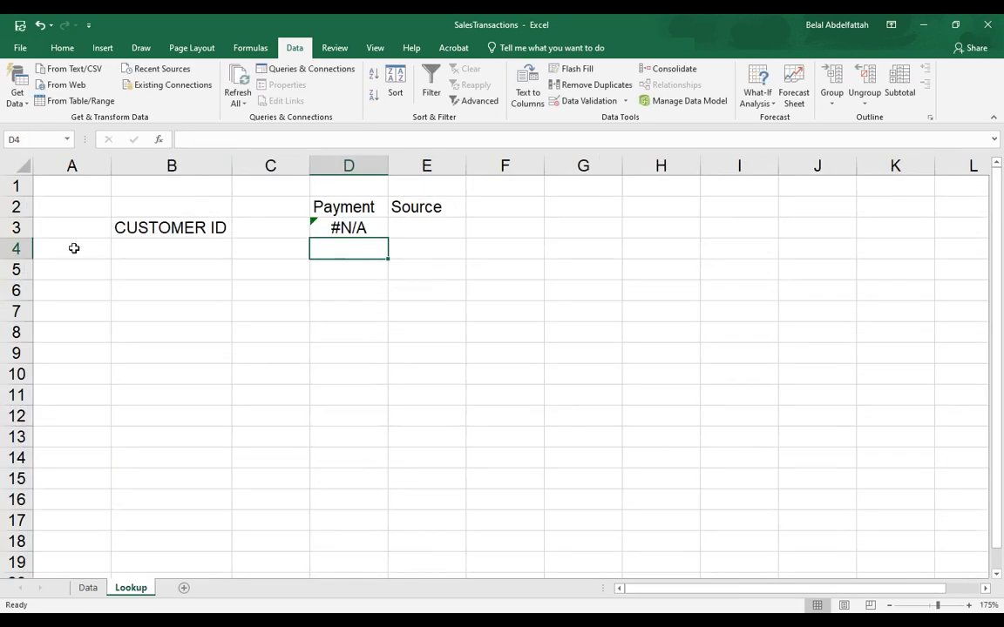
Highlight row 7 of the Data sheet with a yellow fill
click(350, 230)
click(255, 226)
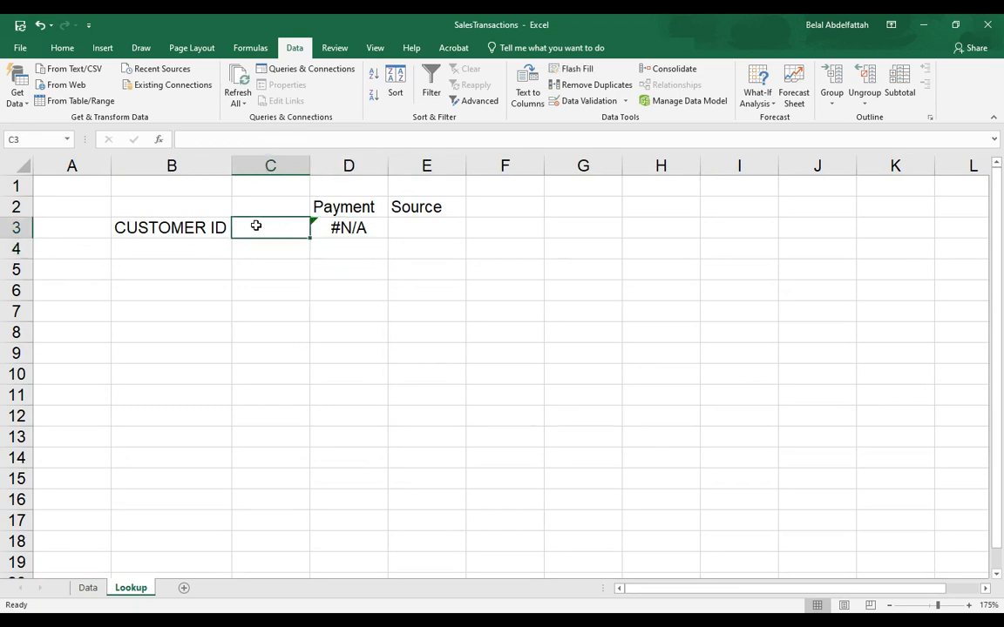
click(87, 589)
scroll(88, 344, up, 3)
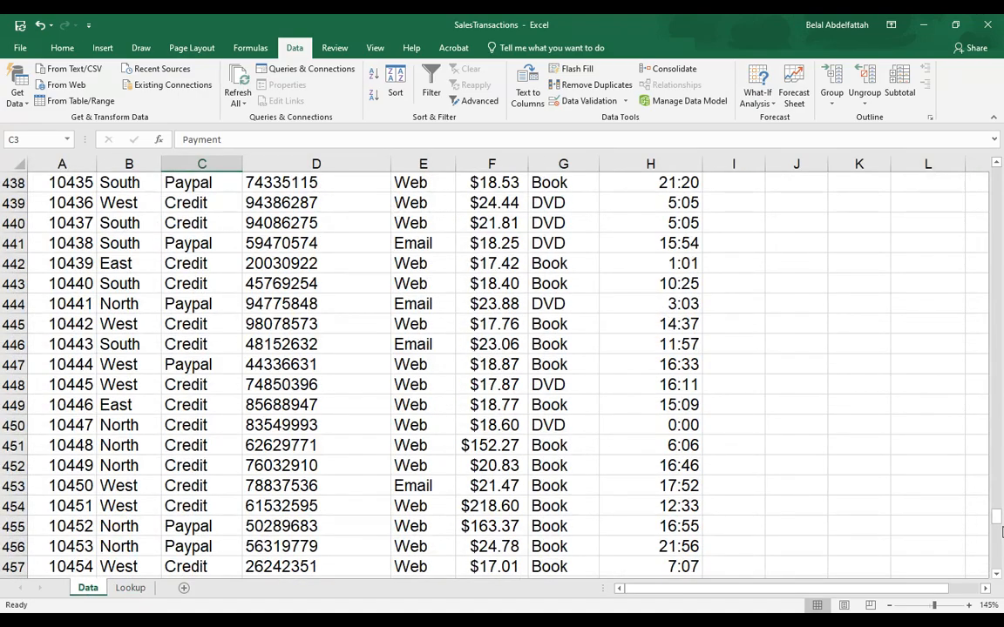
drag(1000, 532, 922, 259)
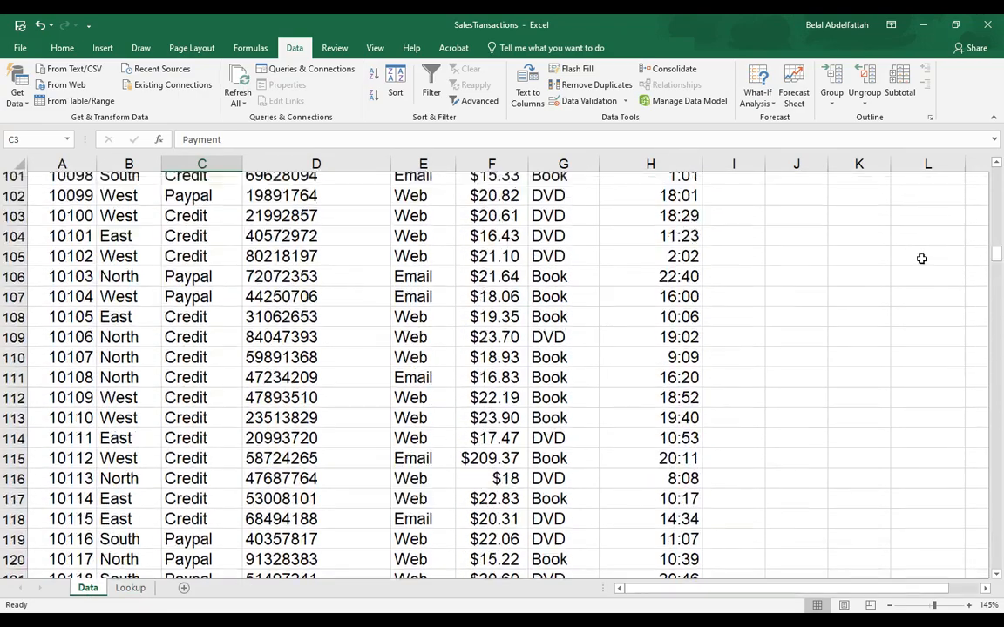
scroll(112, 421, up, 20)
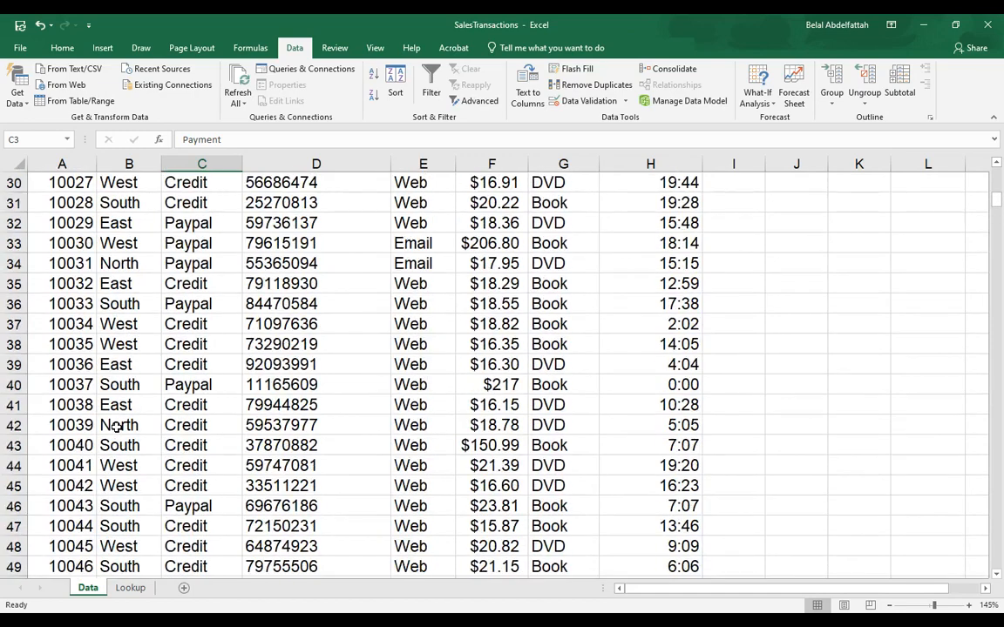
scroll(116, 427, up, 10)
click(76, 308)
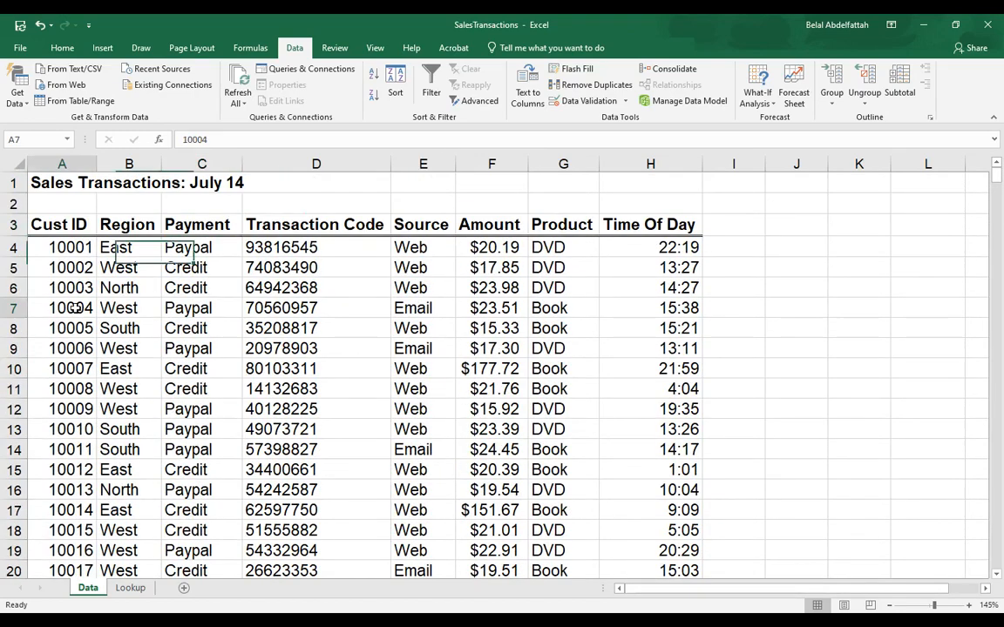
click(10, 307)
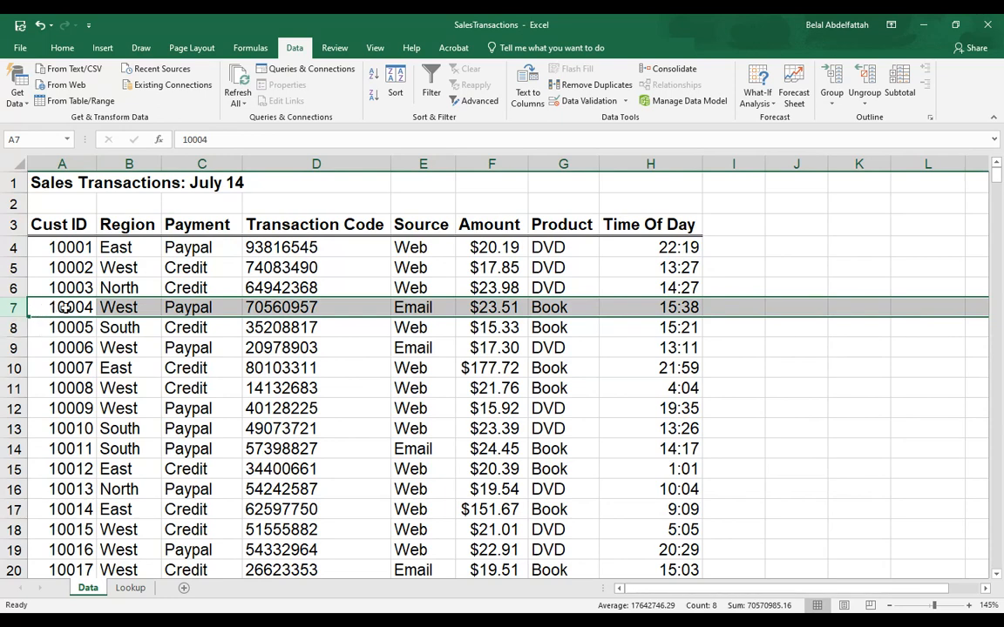
click(62, 48)
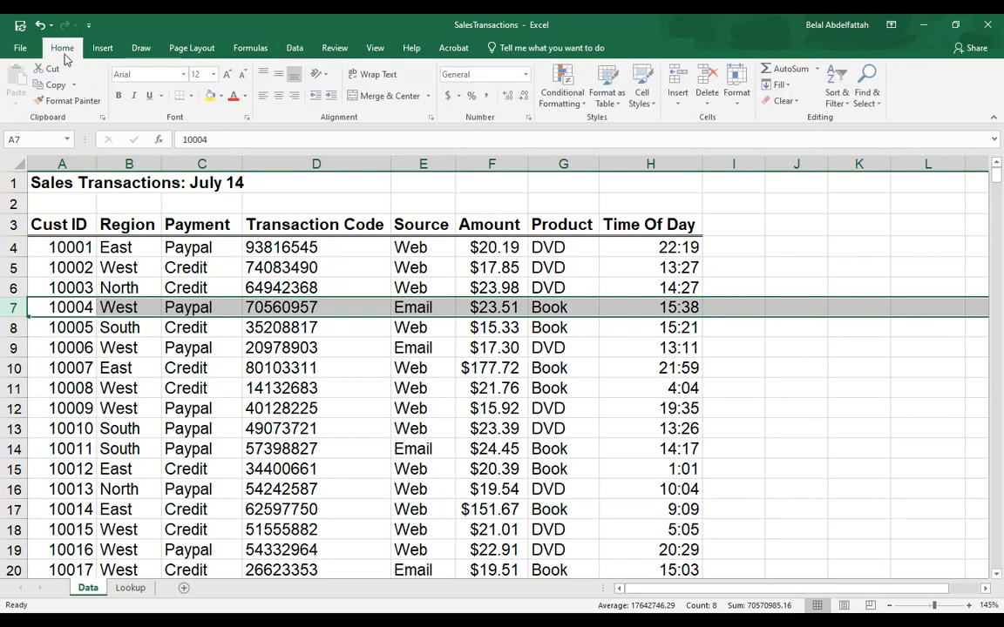
click(210, 95)
click(126, 388)
click(70, 309)
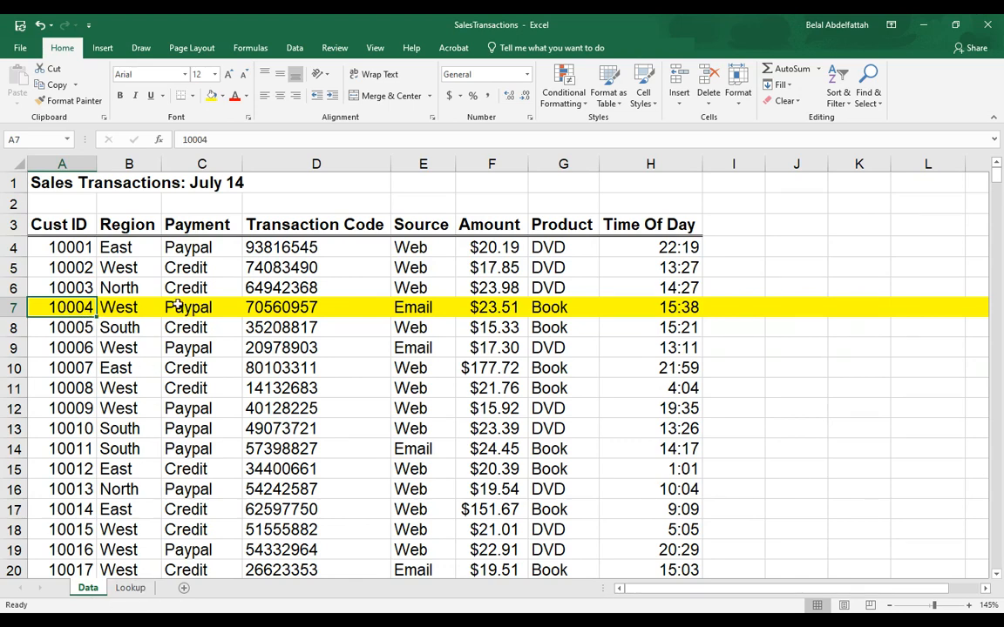
Enter the customer ID from the highlighted Data row in cell C3 of the Lookup sheet
click(131, 588)
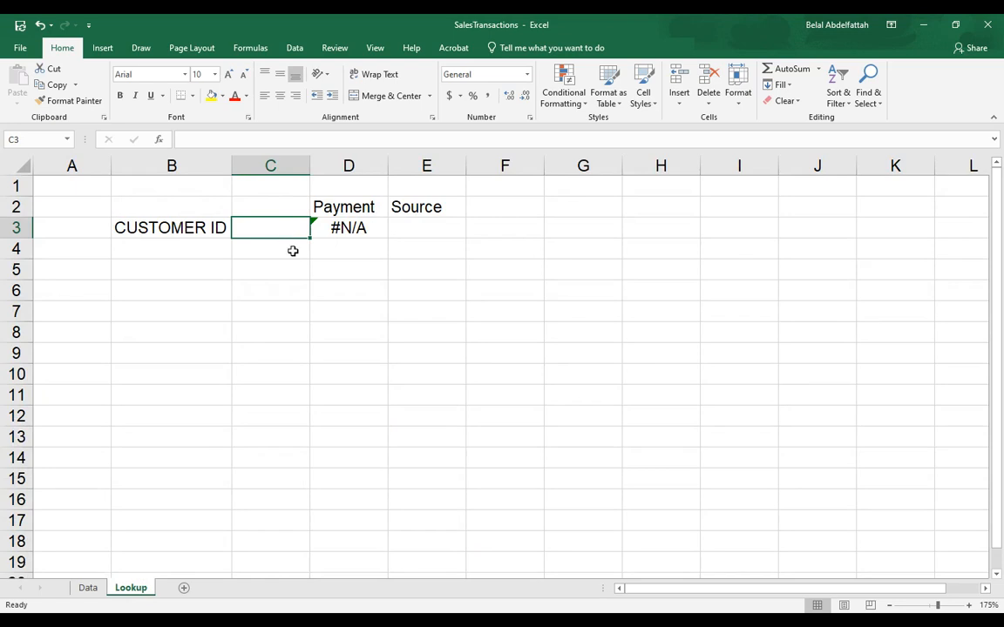
text(10004)
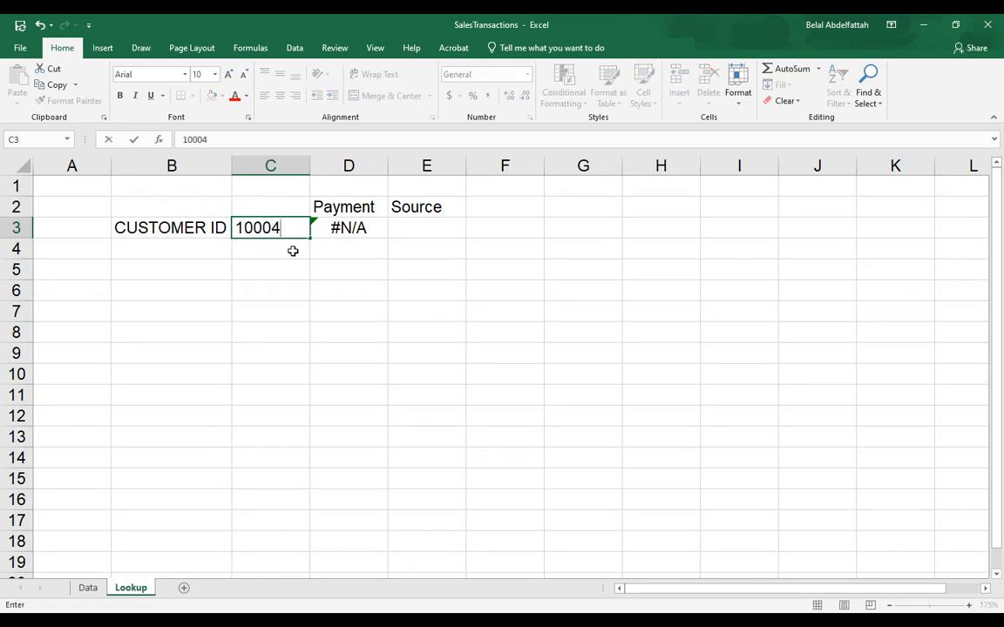
key(Return)
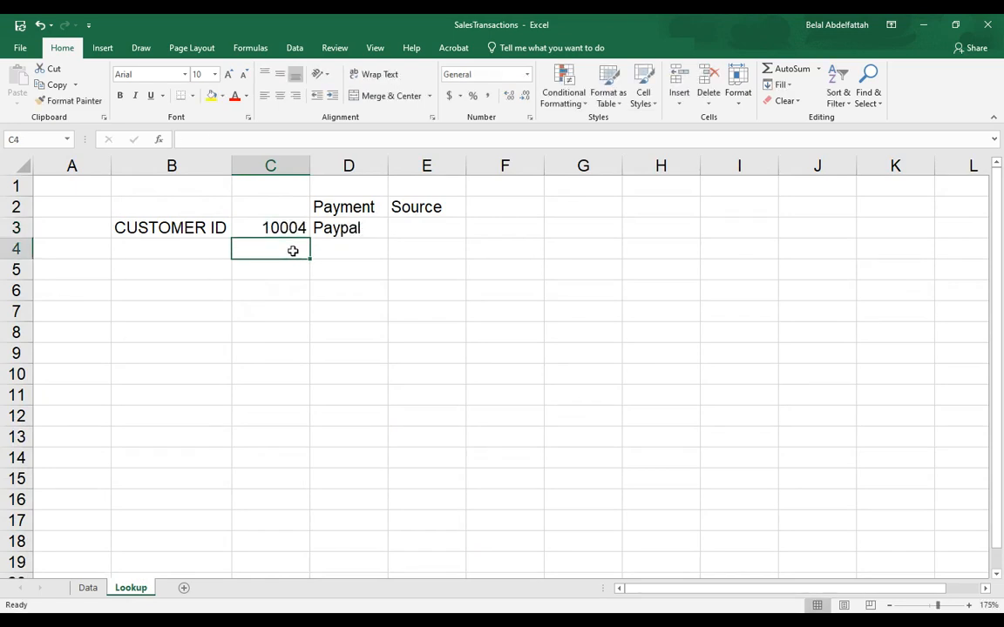
Make the table array in the D3 VLOOKUP formula absolute, as Data!$A$4:$H$475
key(Up)
key(Right)
key(Right)
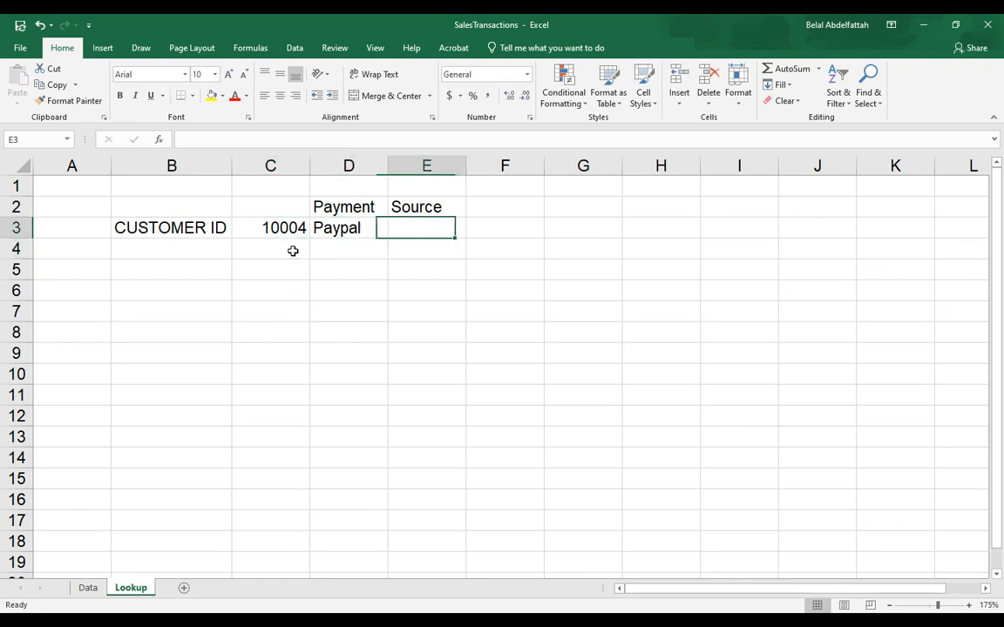
key(Left)
key(Right)
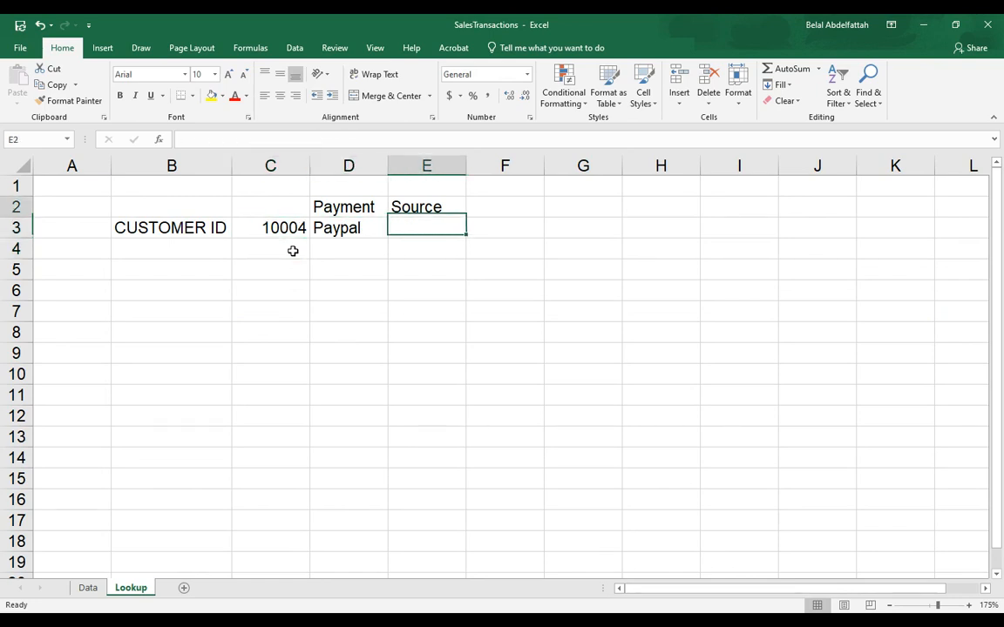
key(Up)
key(Down)
key(Left)
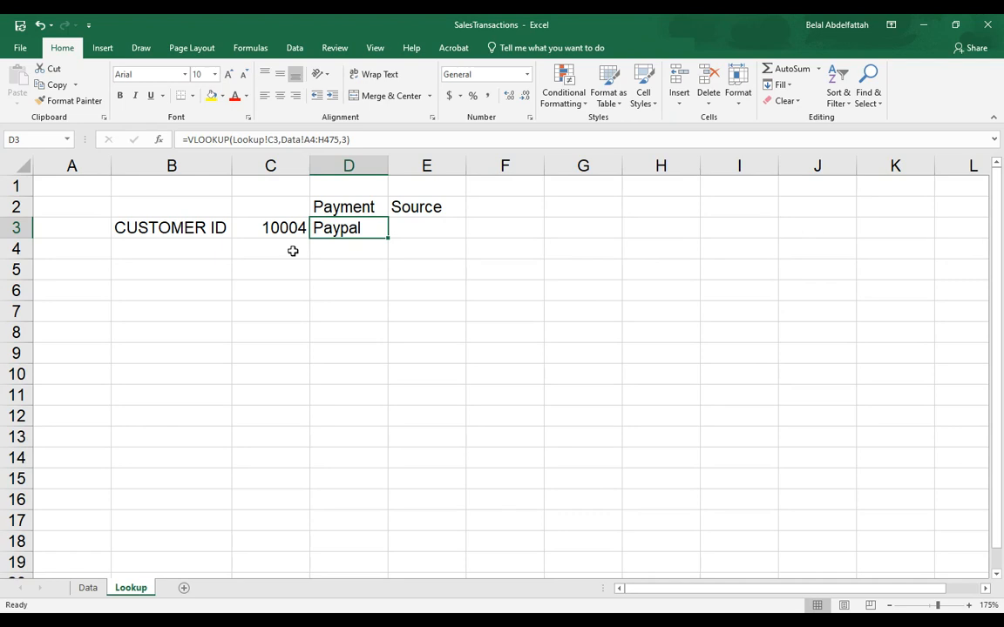
click(312, 139)
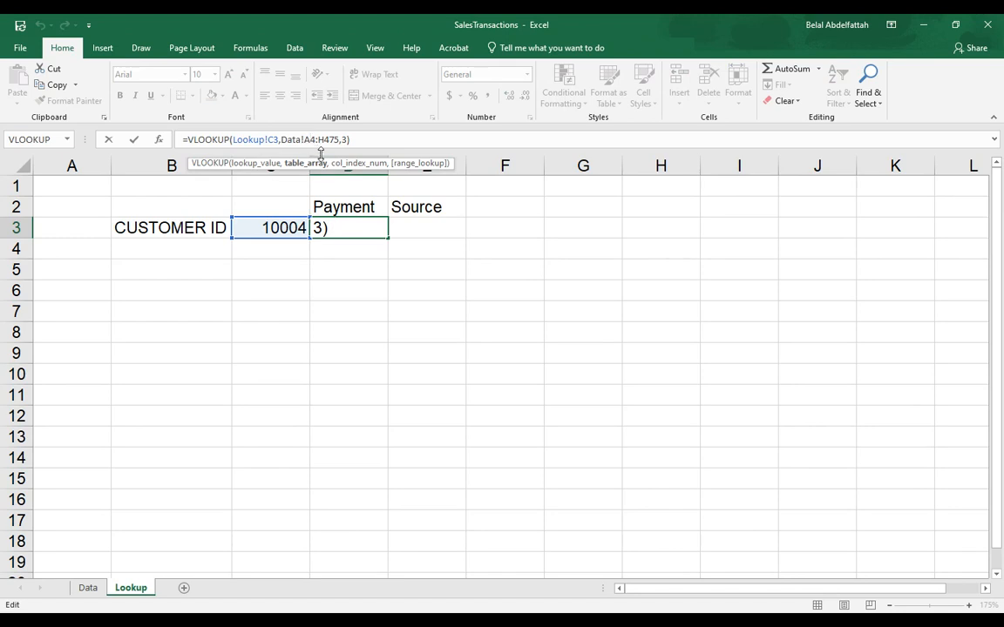
key(F4)
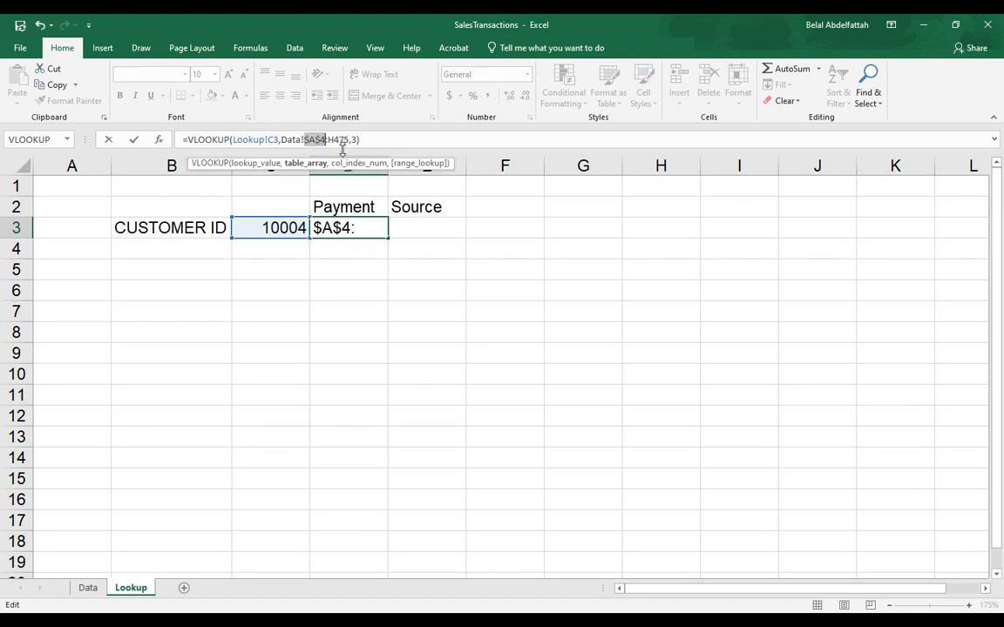
click(338, 140)
key(F4)
key(Return)
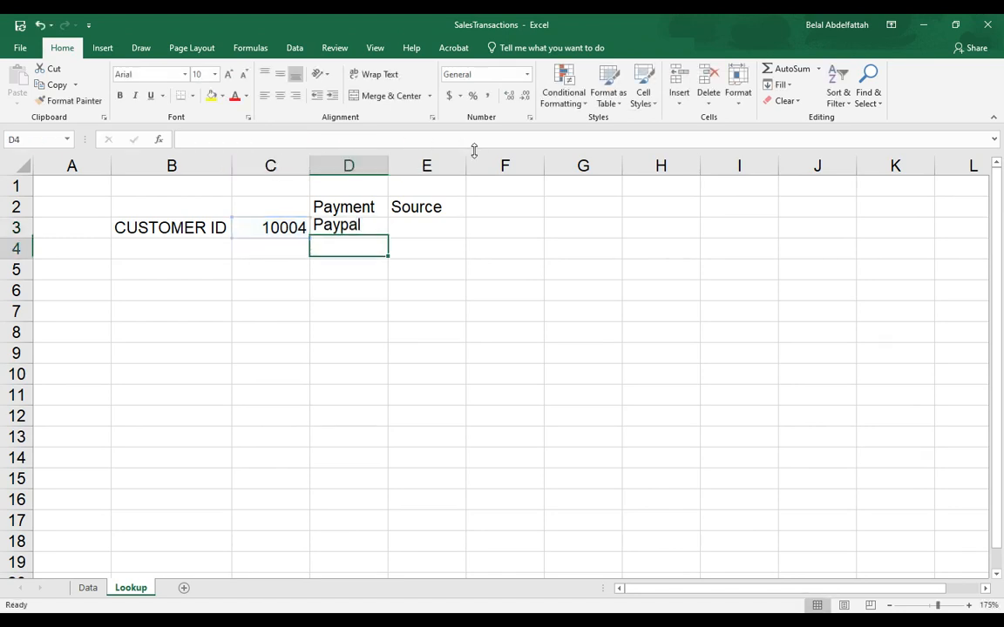
Make the lookup value in the D3 formula absolute, as Lookup!$C$3
click(333, 229)
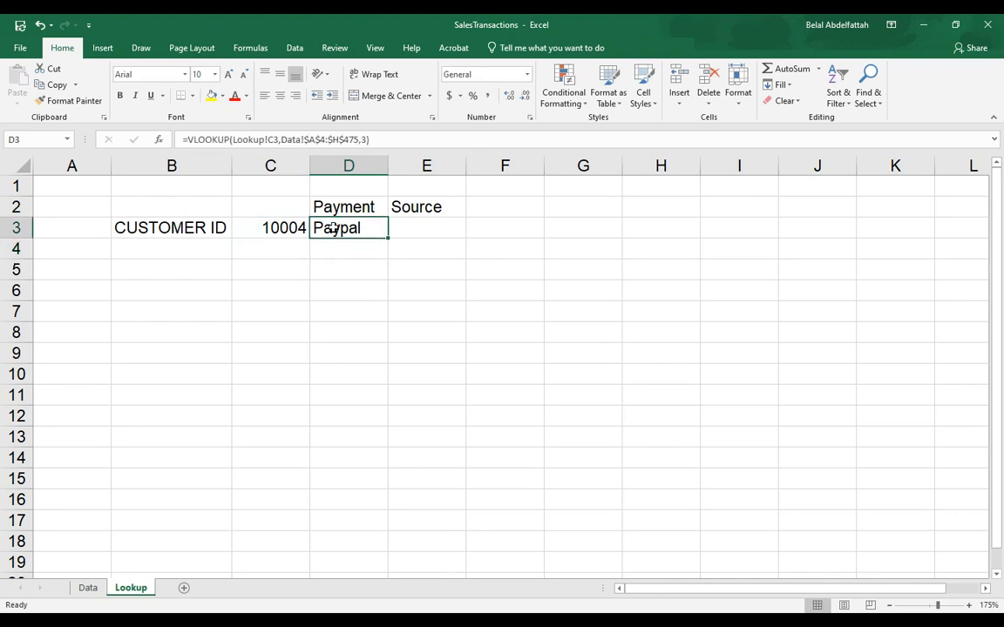
click(242, 140)
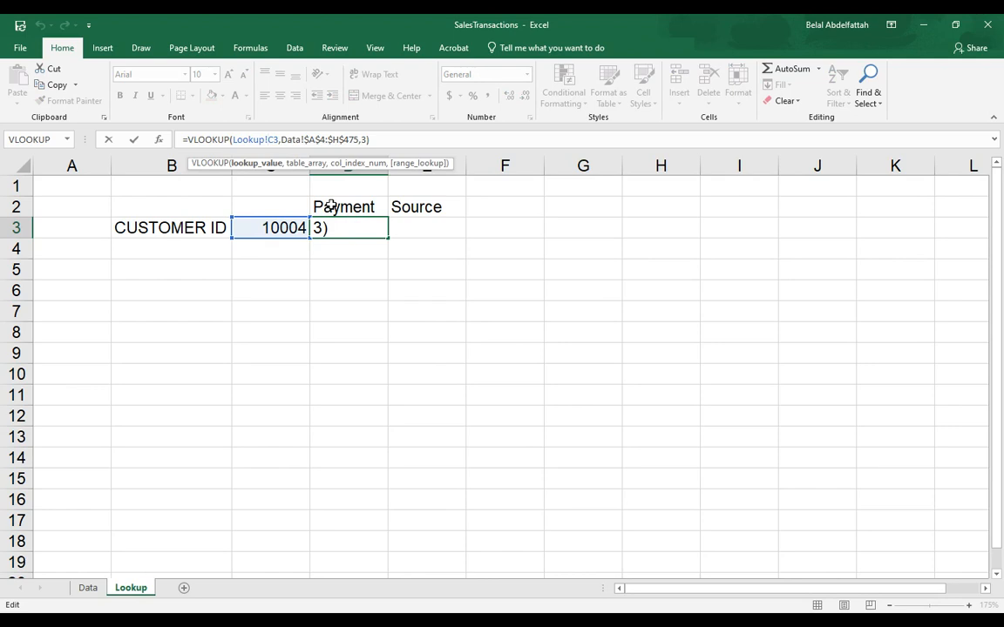
key(F4)
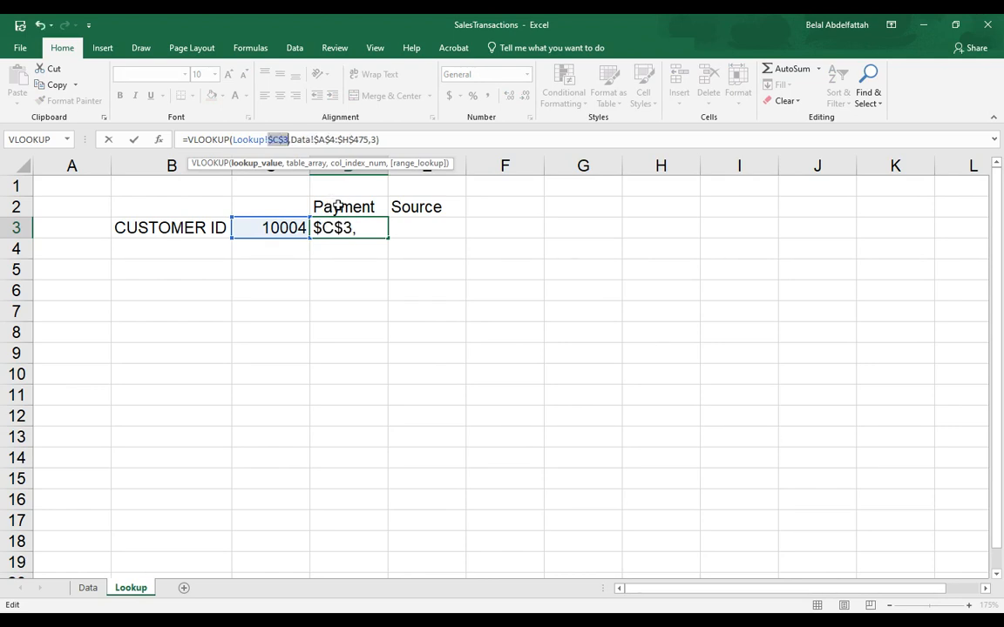
key(Return)
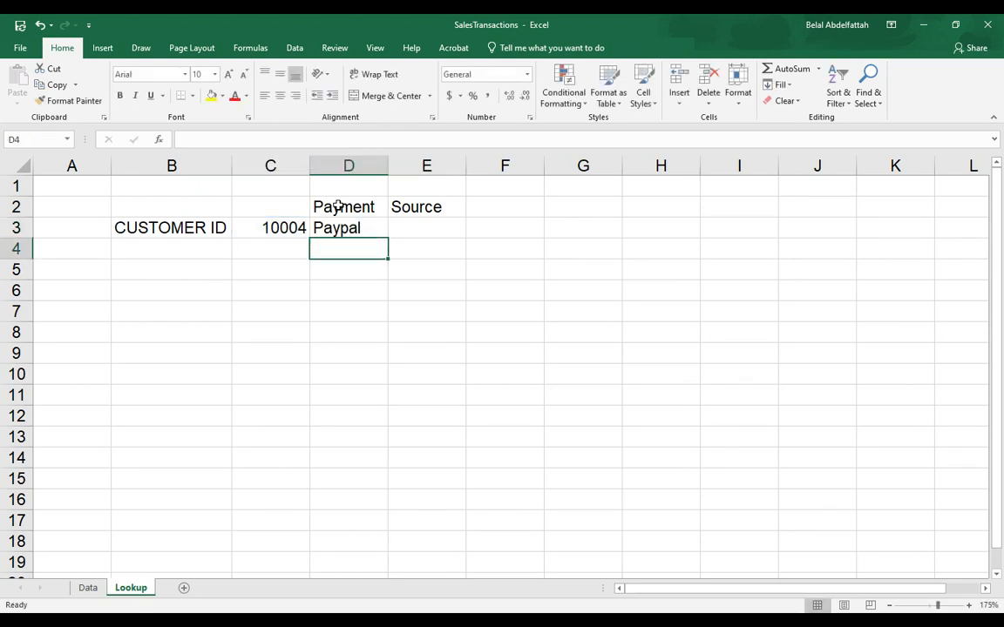
Copy the Payment formula from D3 into the Source cell E3
click(409, 233)
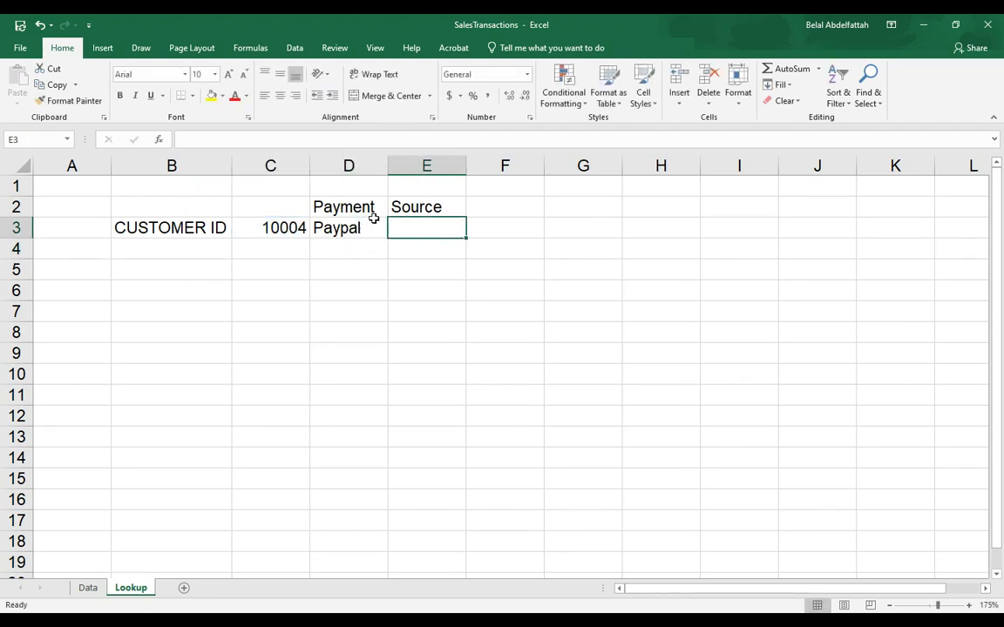
click(330, 229)
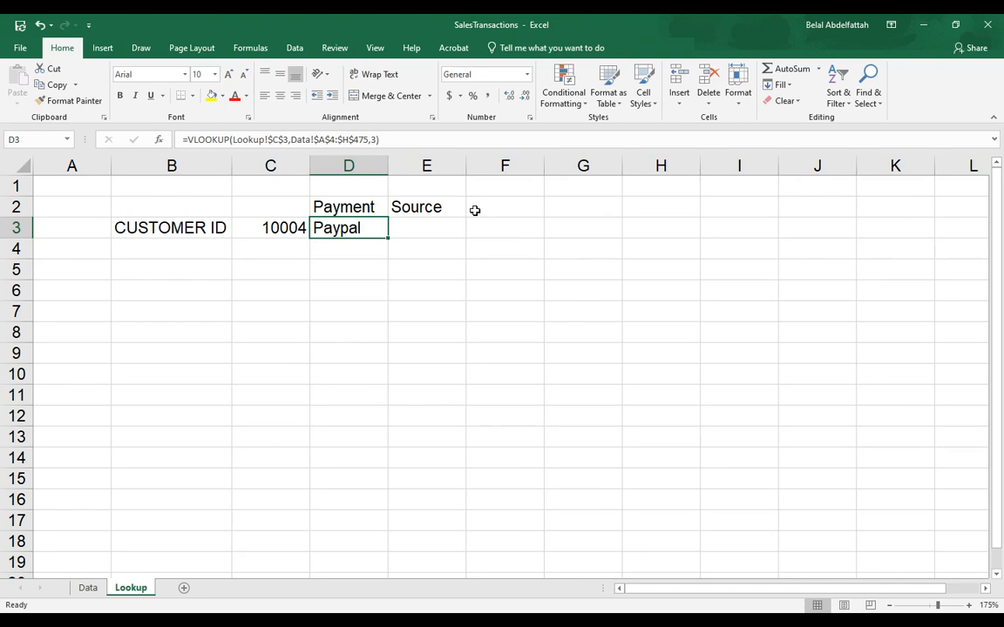
key(ctrl+c)
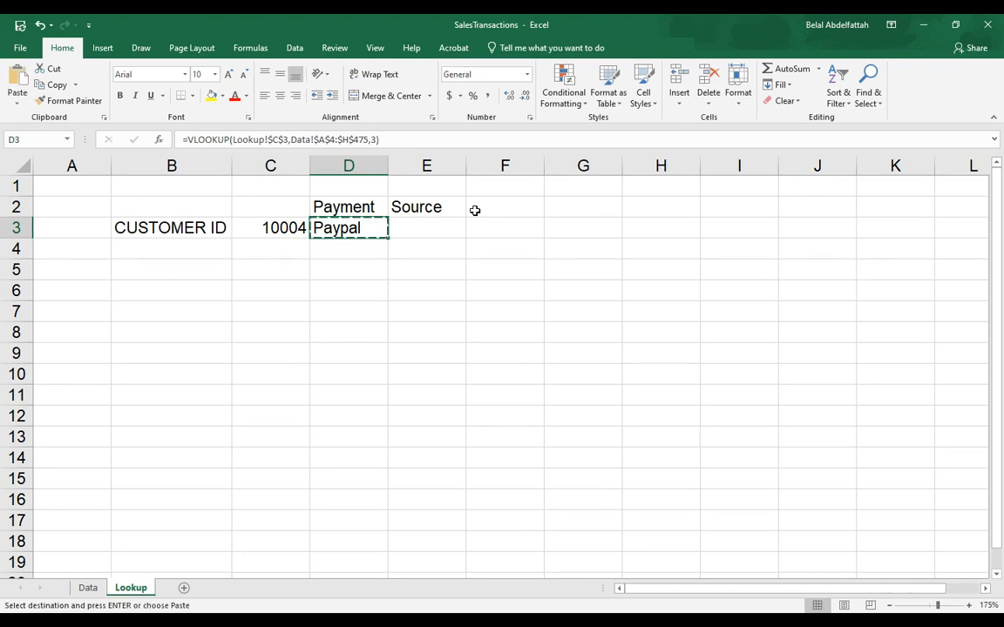
key(Right)
key(ctrl+v)
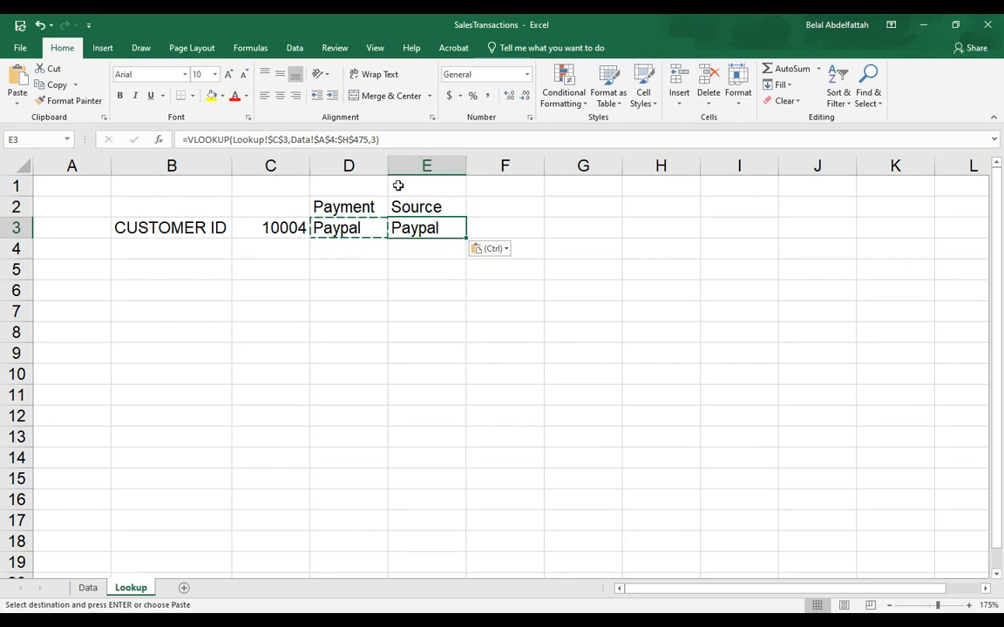
Set the column index in the E3 formula to 5, checking the Data sheet's columns and clearing the stray sheet reference
click(375, 140)
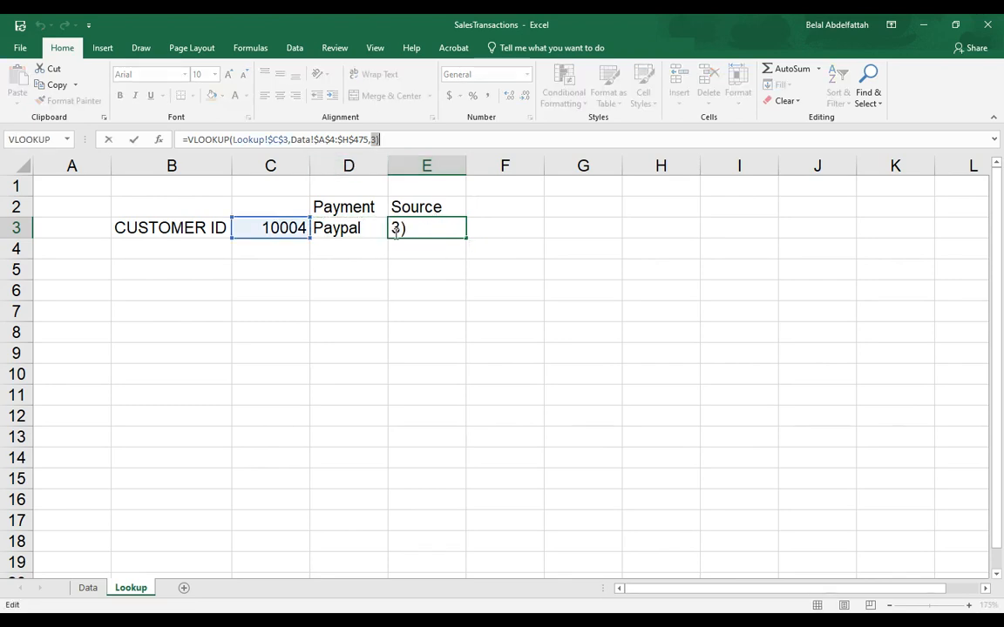
click(88, 588)
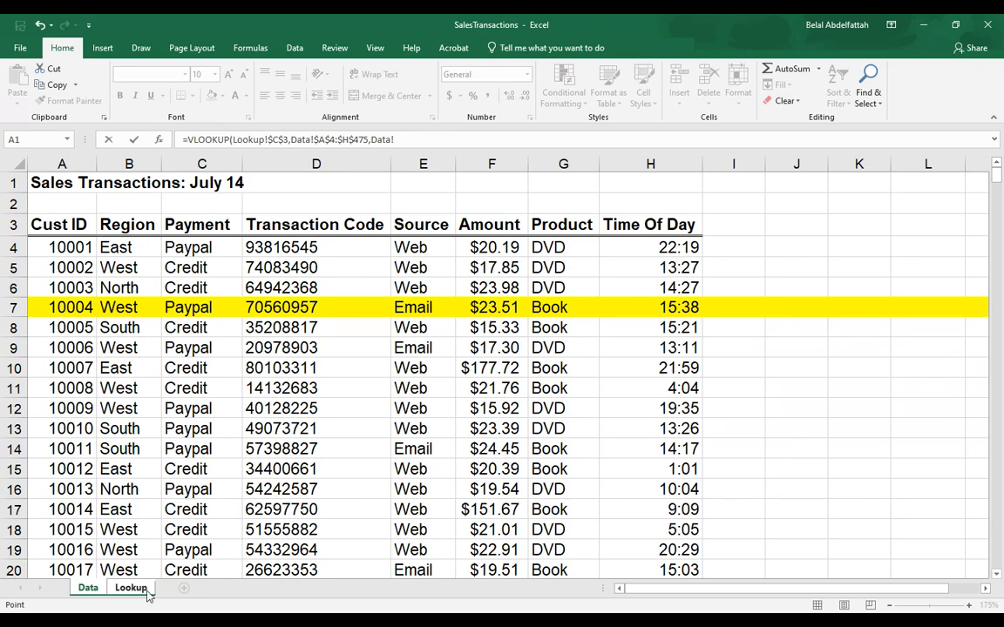
click(129, 570)
click(133, 588)
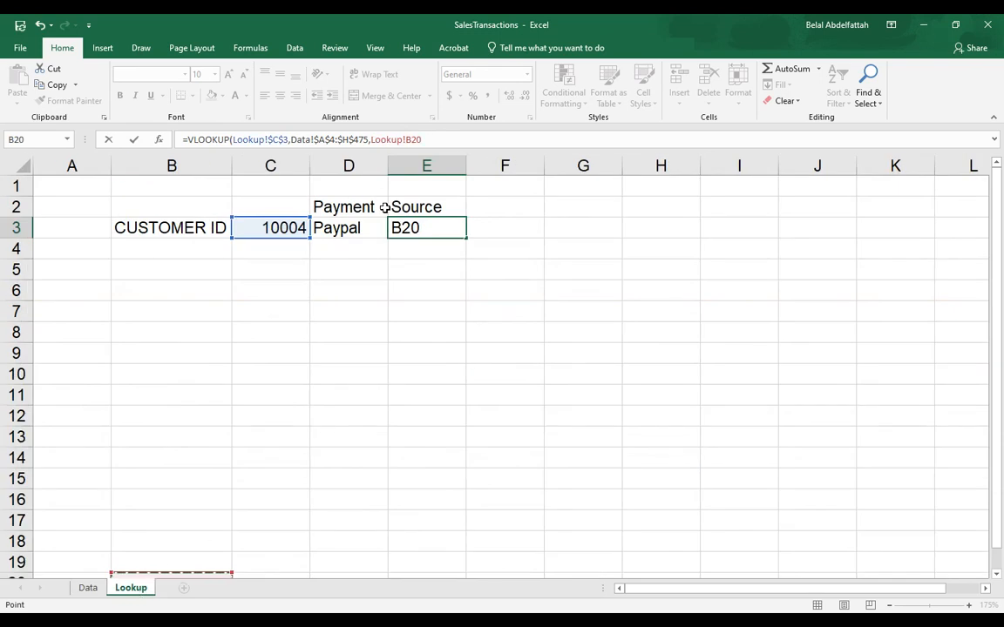
click(468, 143)
key(BackSpace)
key(BackSpace)
key(BackSpace)
key(BackSpace)
key(BackSpace)
key(BackSpace)
key(BackSpace)
key(BackSpace)
key(BackSpace)
key(BackSpace)
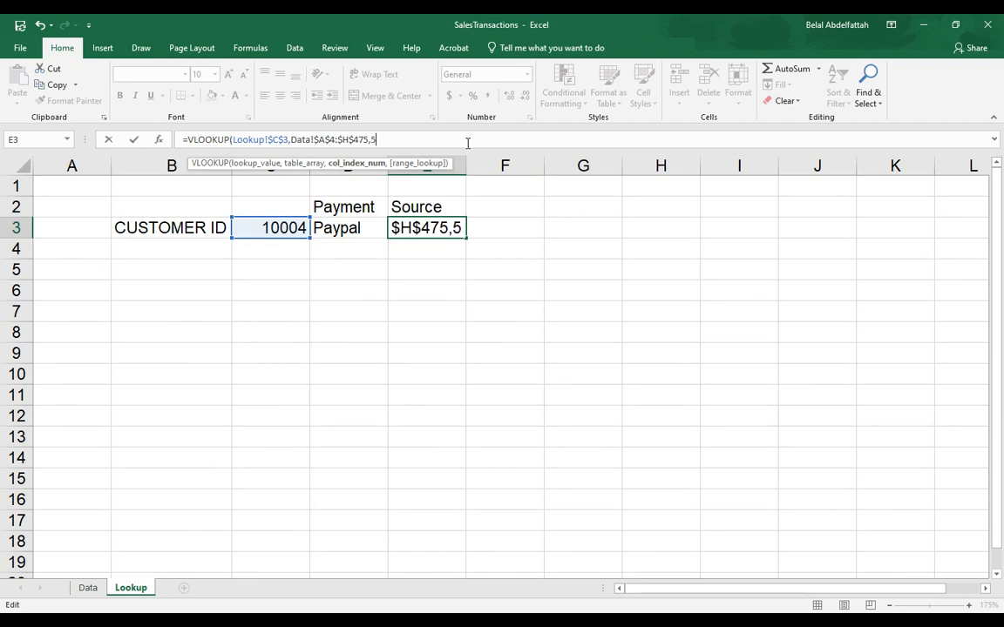
key(BackSpace)
key(BackSpace)
key(Return)
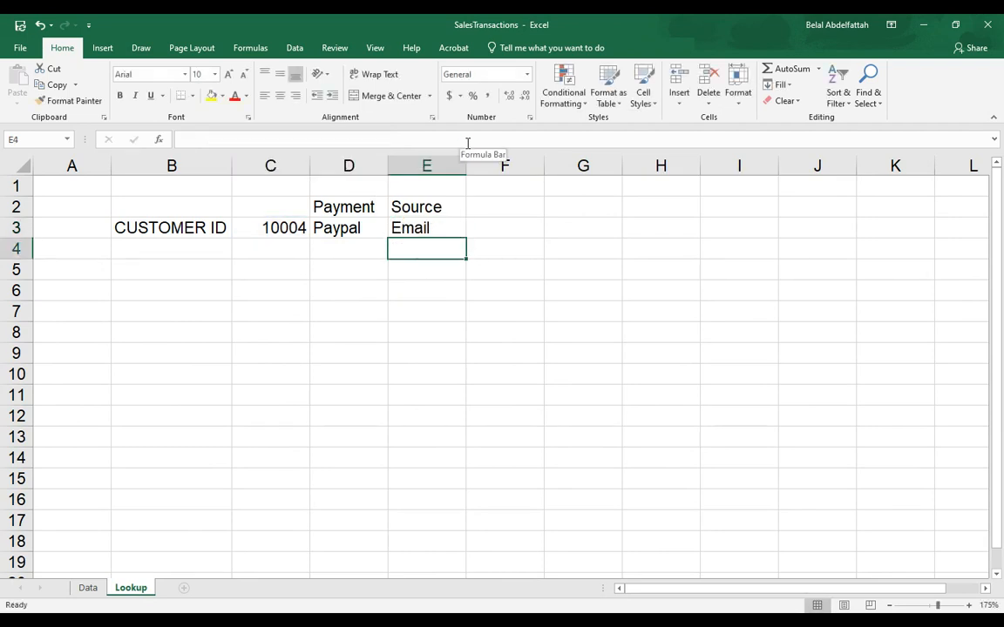
Review the E3 formula and compare the lookup results with the highlighted row on the Data sheet
click(410, 227)
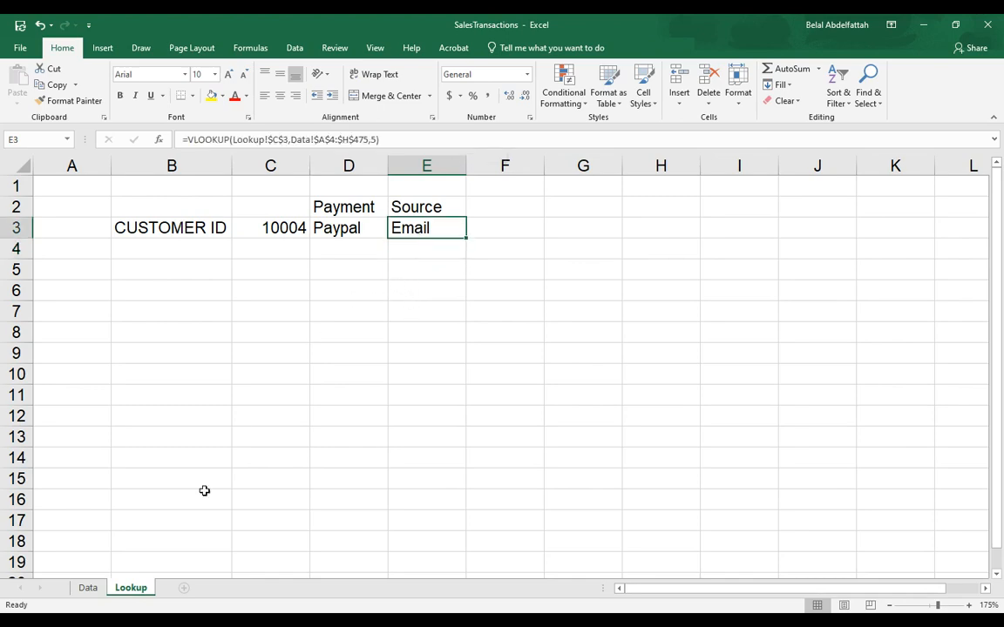
click(88, 588)
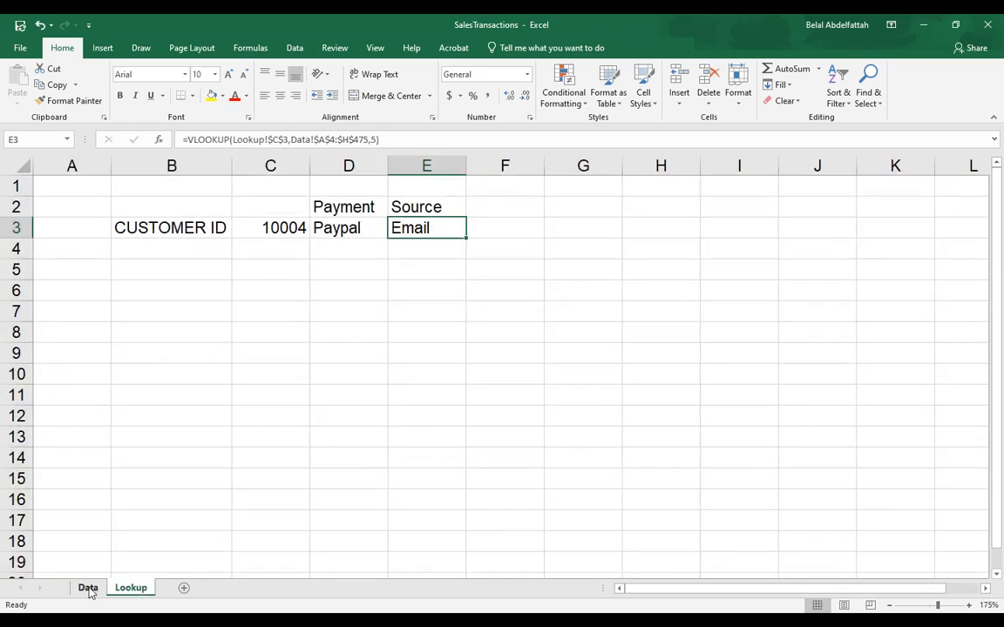
click(88, 589)
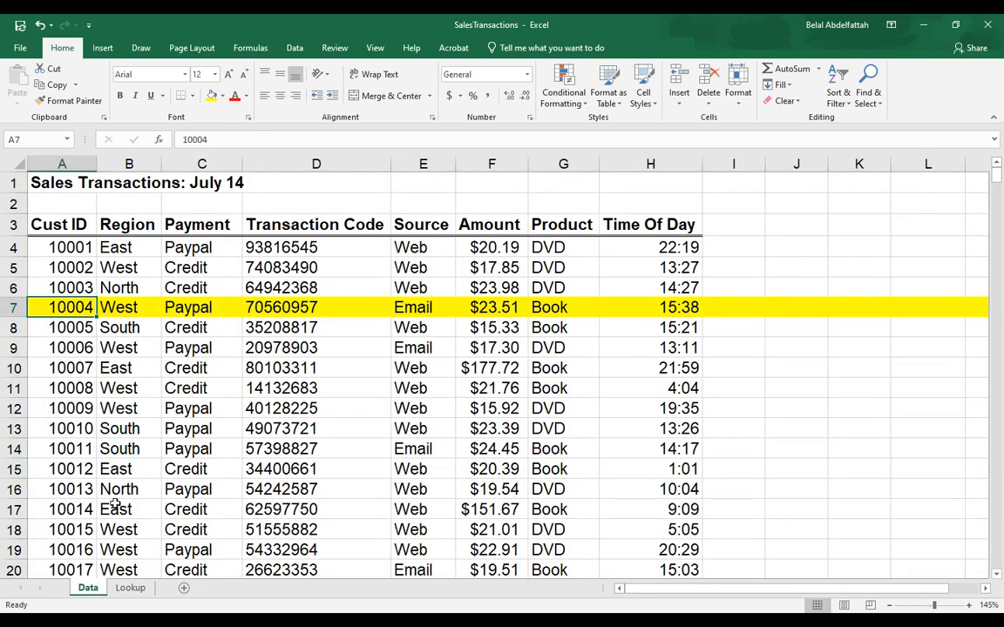
click(131, 588)
Change the last digit of the customer ID in C3 of the Lookup sheet to 7 and check the Payment and Source cells
click(264, 228)
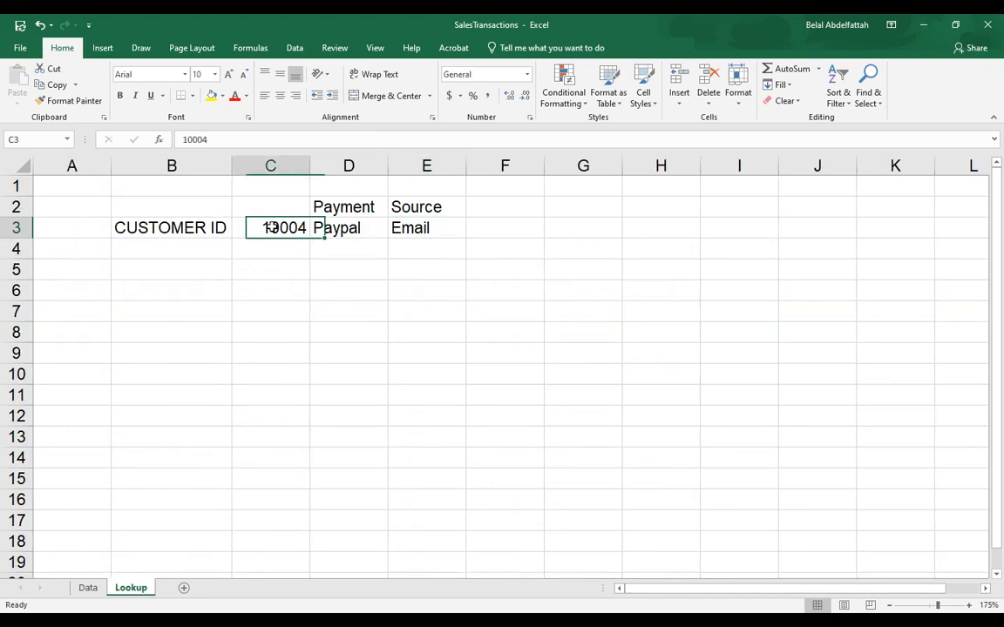
click(257, 146)
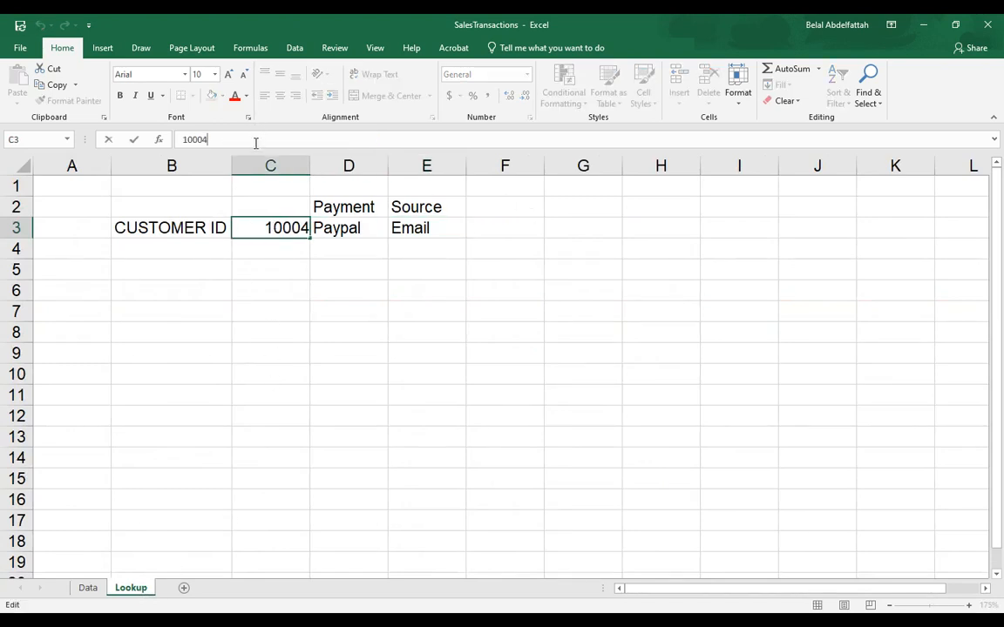
key(BackSpace)
text(7)
key(Return)
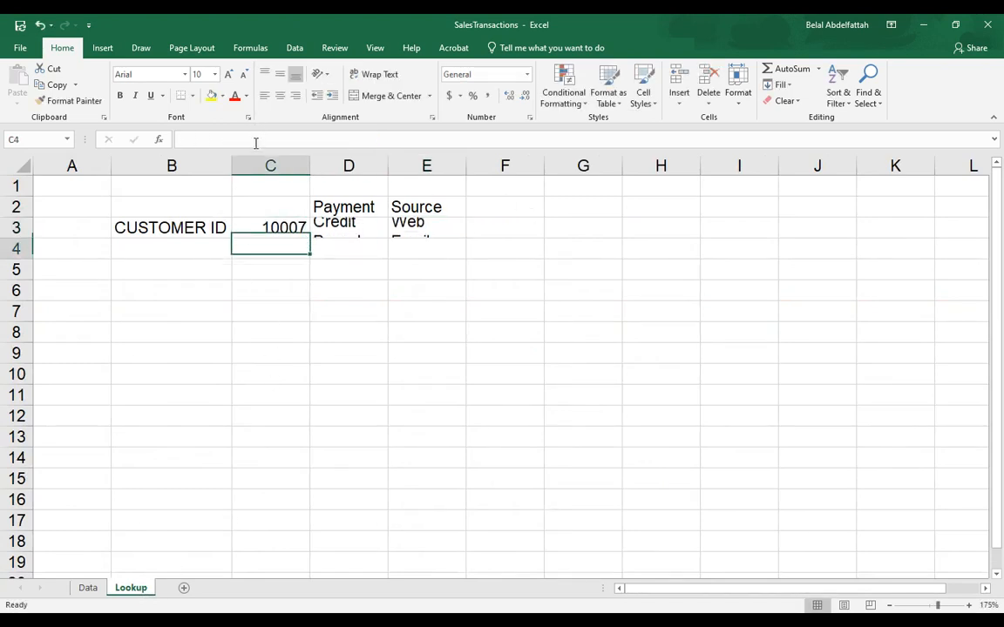
click(340, 228)
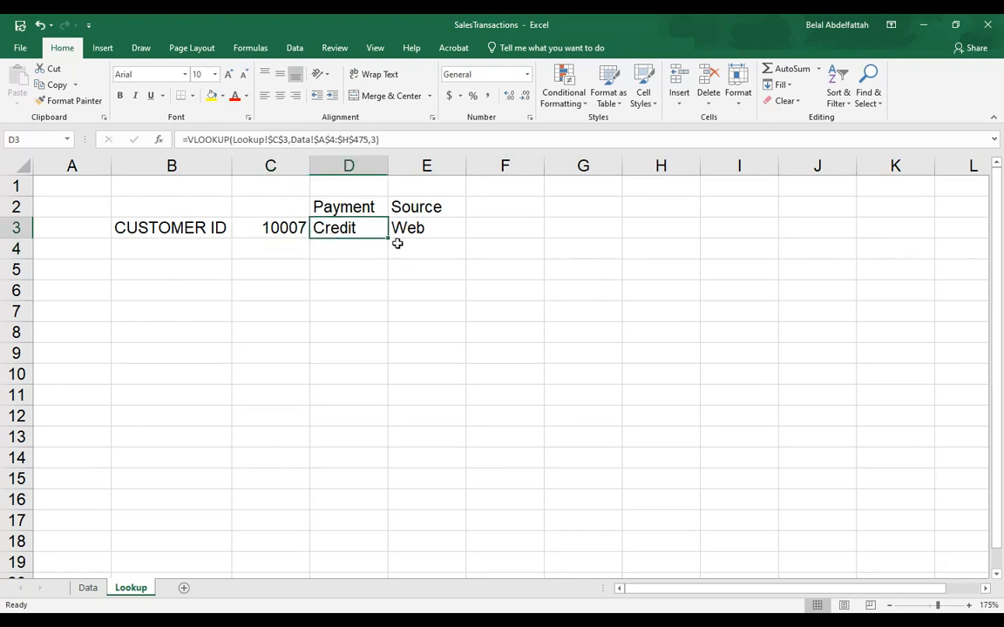
click(410, 233)
click(281, 229)
click(202, 228)
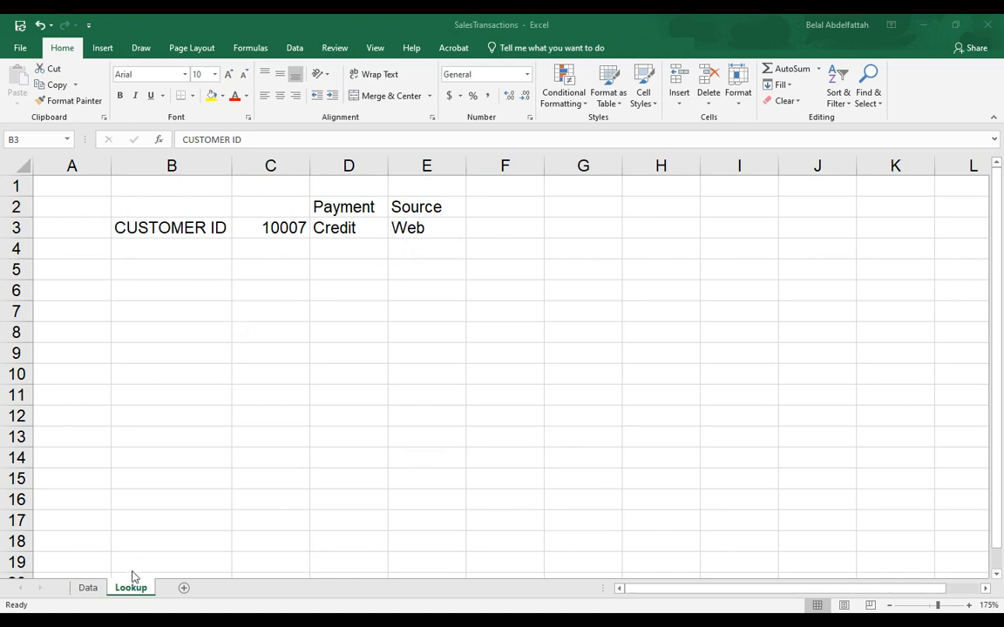
Remove the yellow fill from row 7 of the Data sheet
click(84, 590)
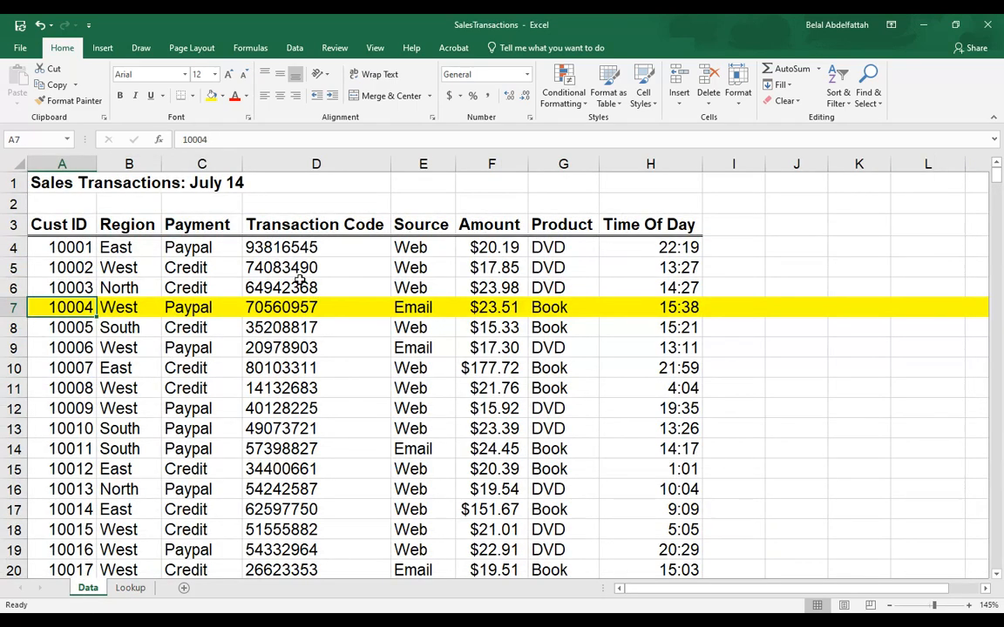
drag(38, 232, 74, 447)
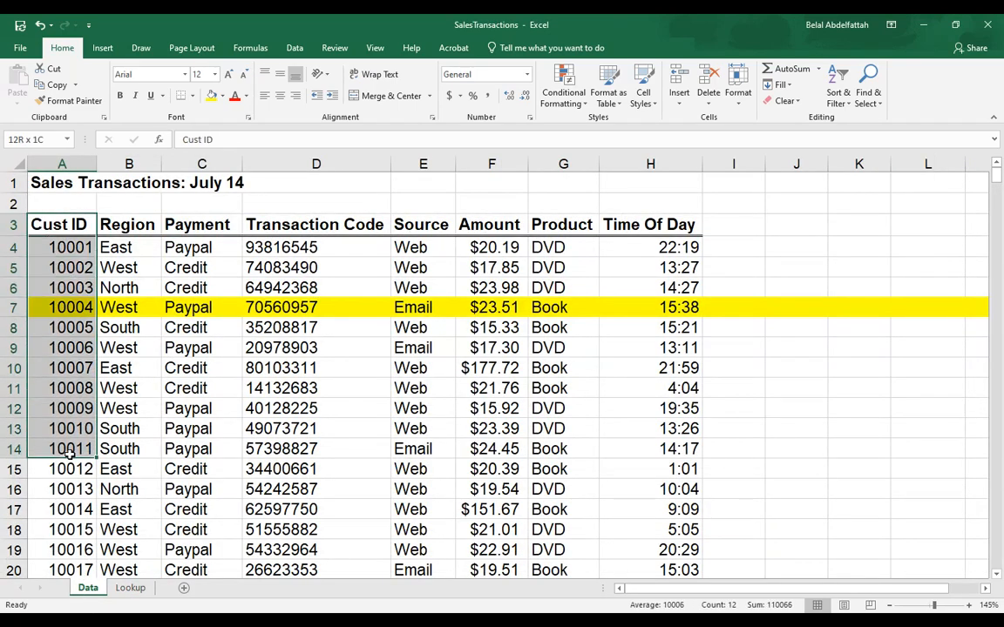
click(71, 469)
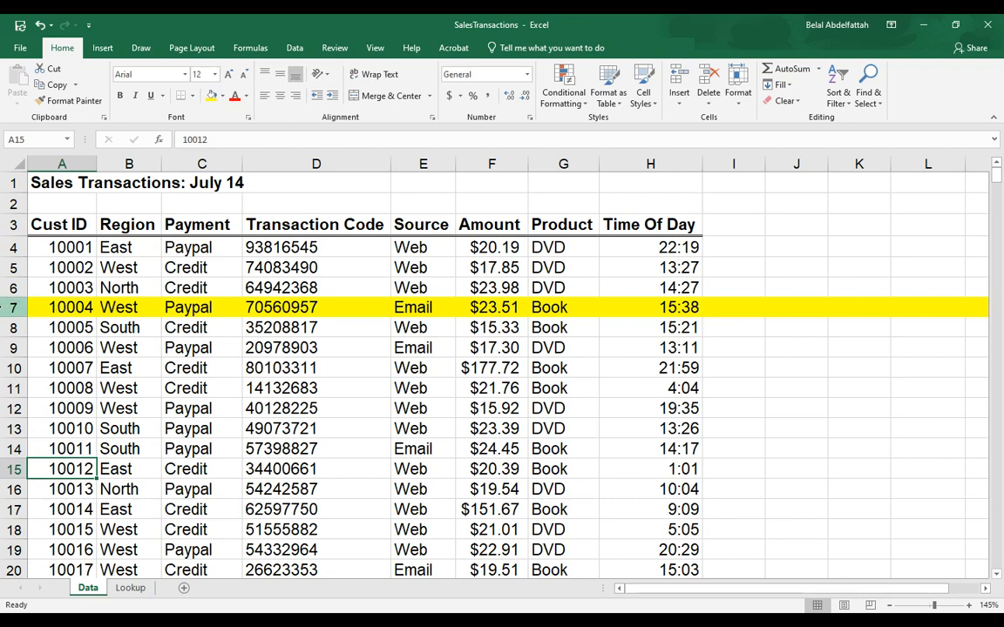
click(13, 306)
click(221, 98)
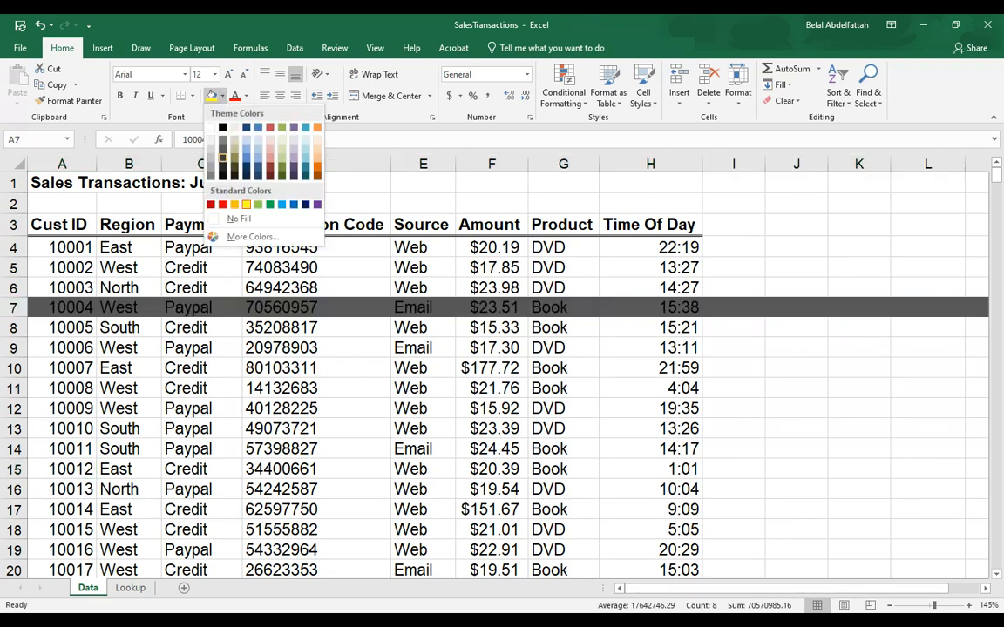
click(238, 219)
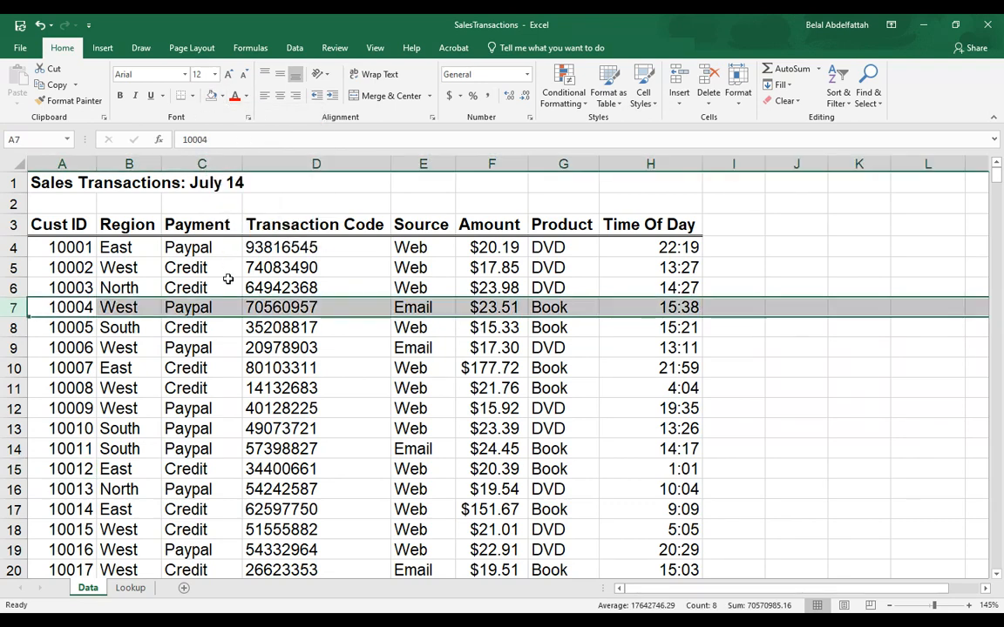
click(227, 280)
Review the order of the Cust ID column and turn on filters for header row 3 of the Data sheet
drag(118, 267, 66, 510)
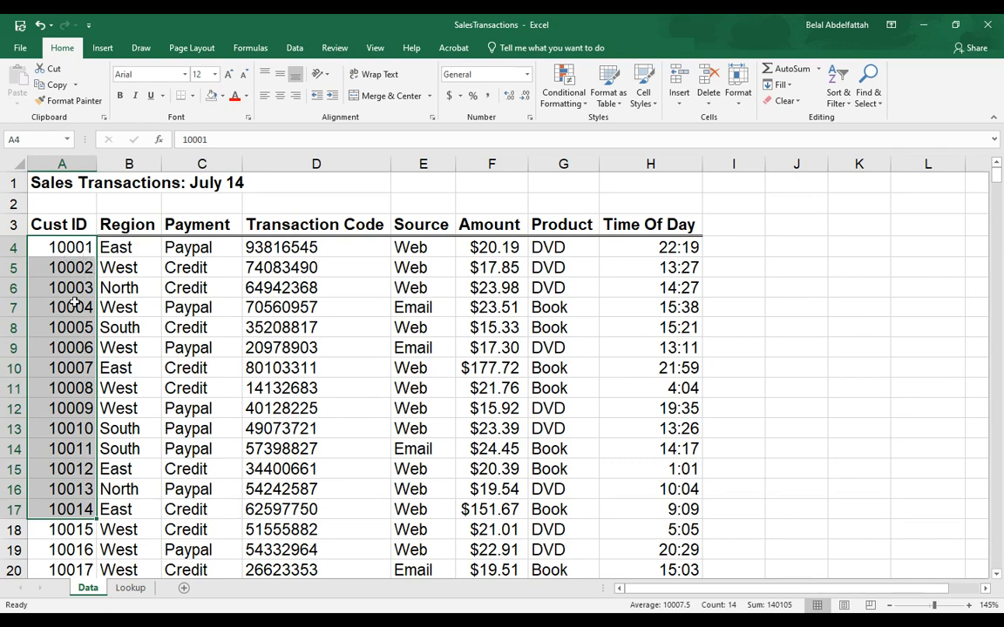
click(55, 267)
drag(50, 225, 61, 367)
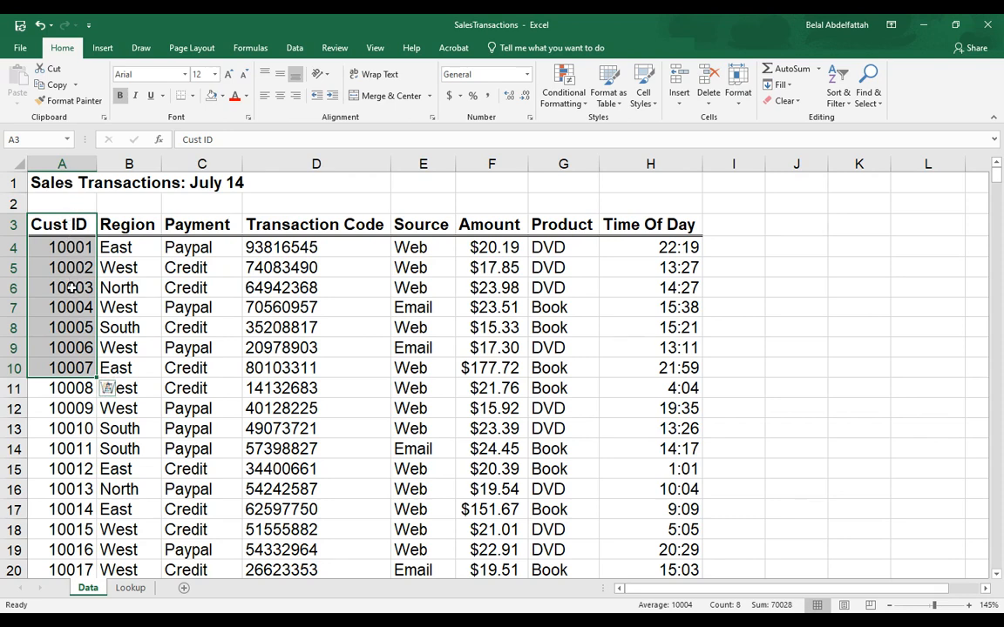
click(71, 310)
click(73, 341)
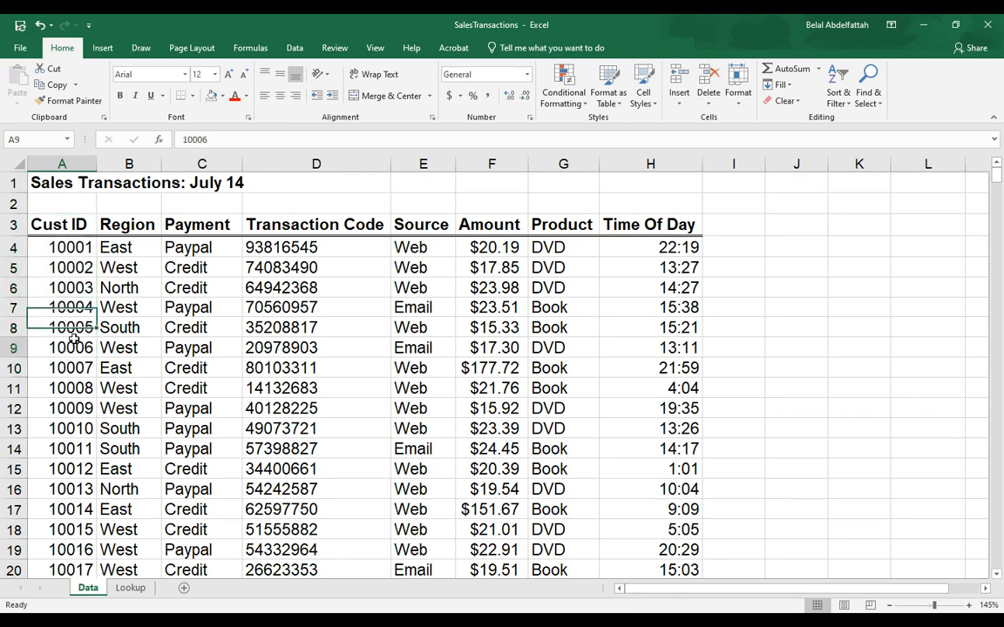
click(25, 225)
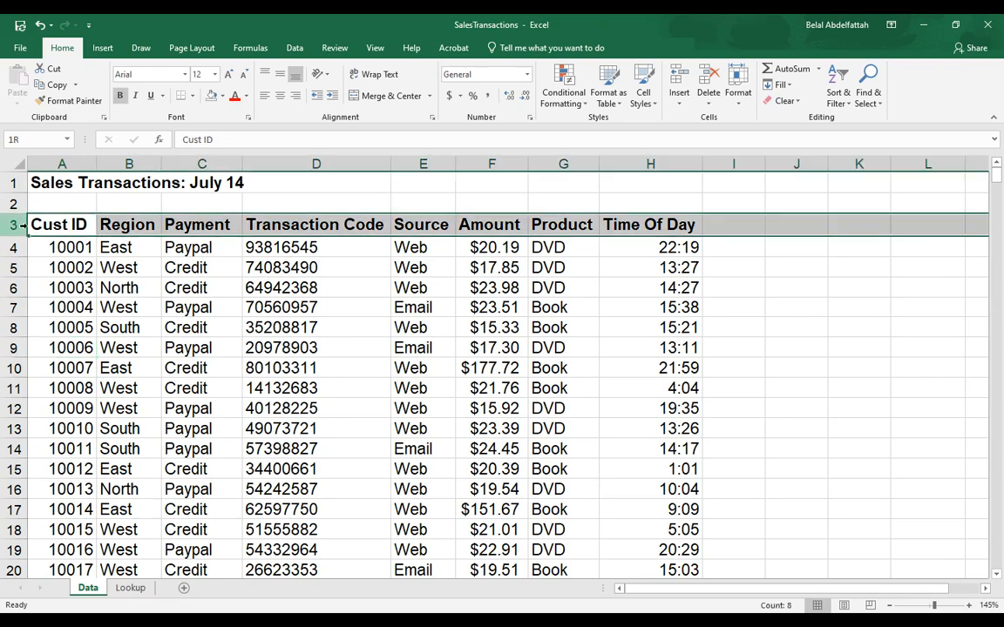
click(295, 48)
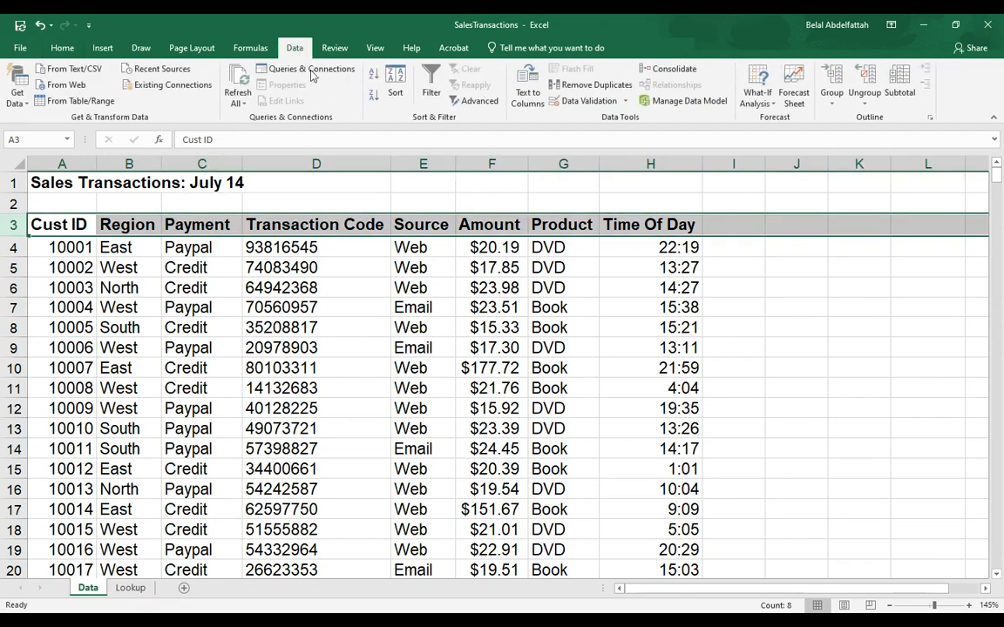
click(430, 87)
click(63, 268)
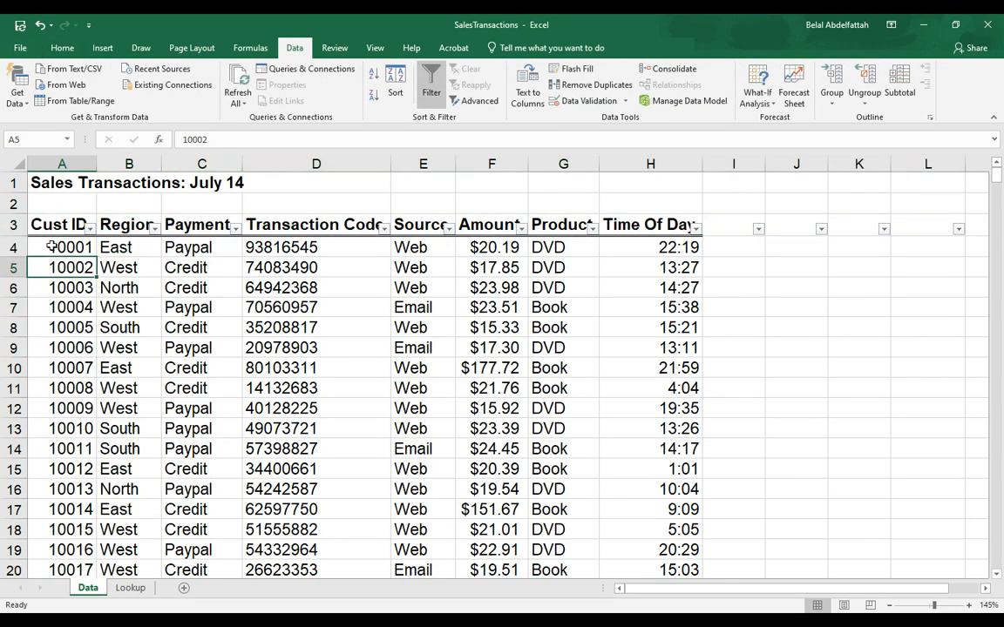
Sort the data by Transaction Code from largest to smallest and check the order of the Cust ID column
click(384, 227)
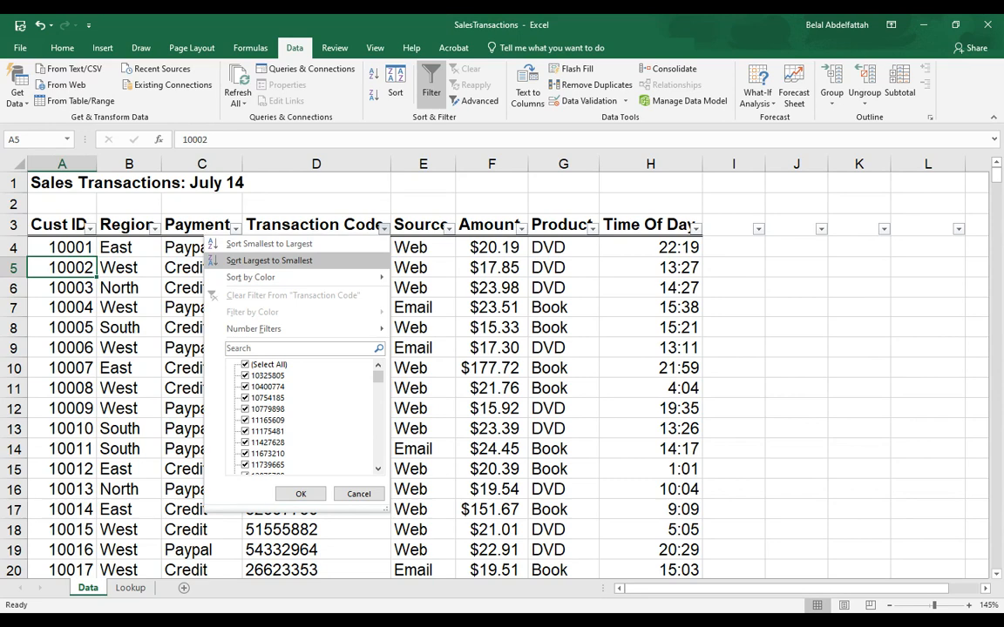
click(262, 261)
click(261, 306)
drag(70, 247, 61, 509)
click(57, 449)
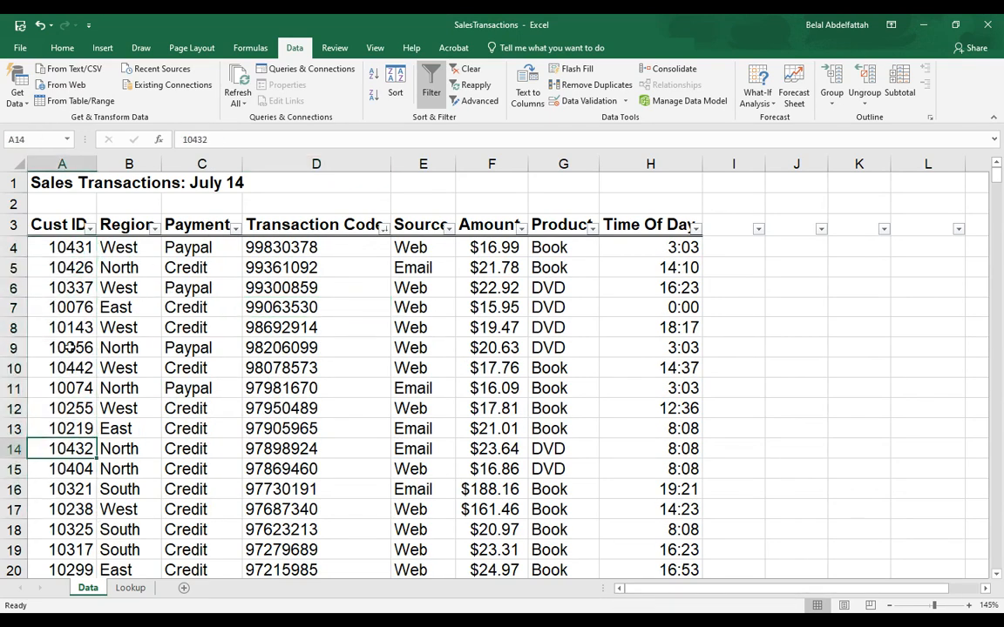
click(61, 265)
click(76, 246)
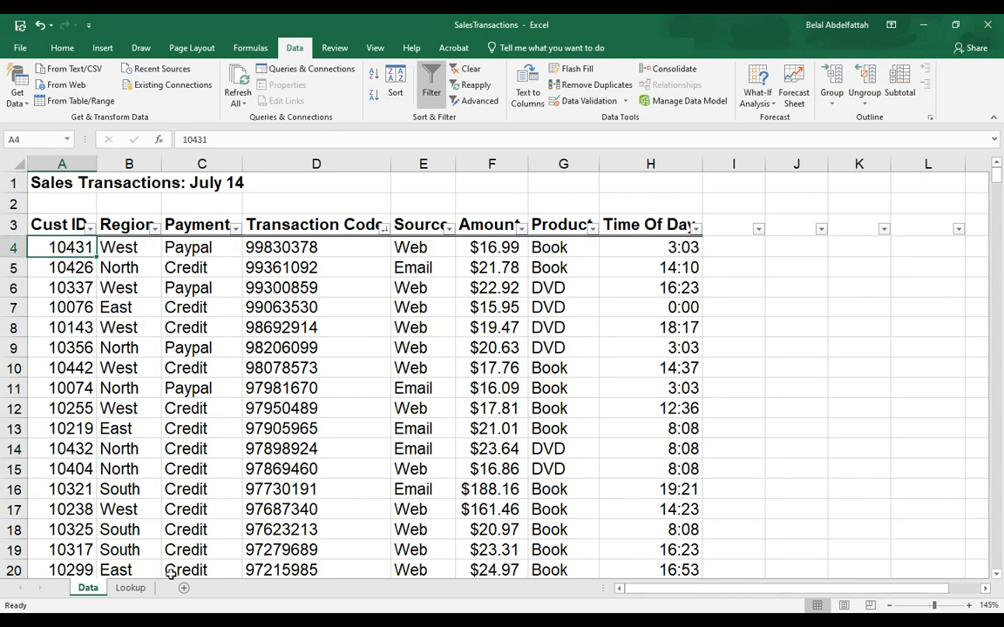
Inspect the Payment and Source formulas in D3 and E3 on the Lookup sheet with the data unsorted by customer ID
click(131, 589)
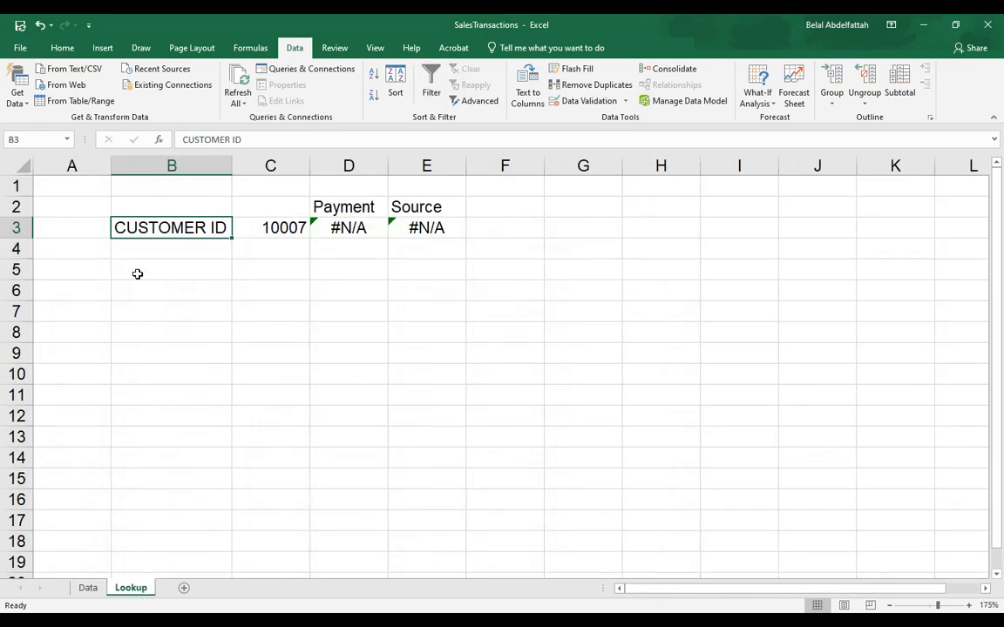
click(346, 227)
click(414, 227)
click(342, 227)
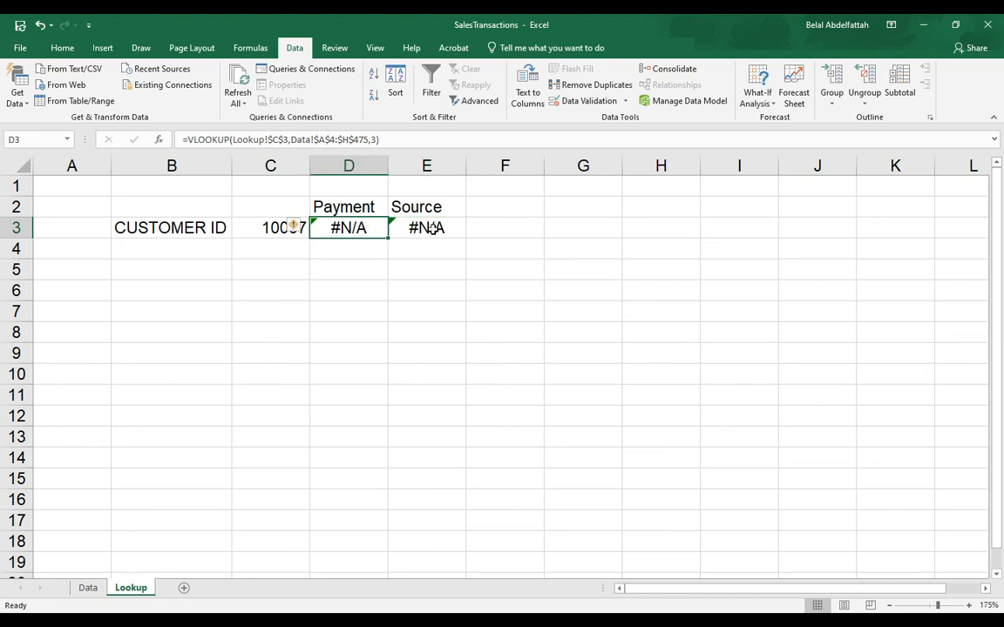
click(431, 227)
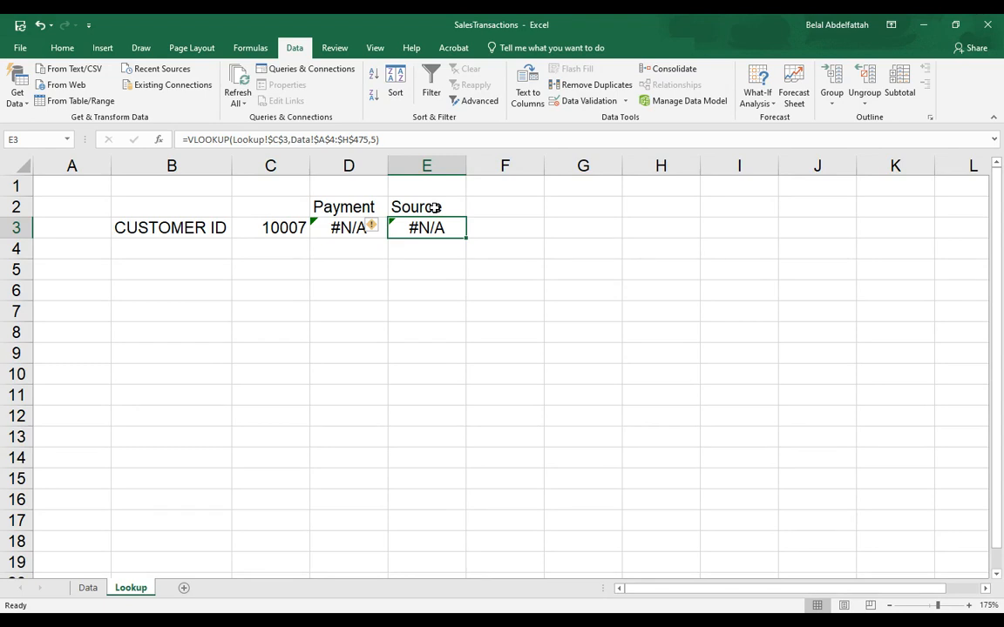
click(336, 222)
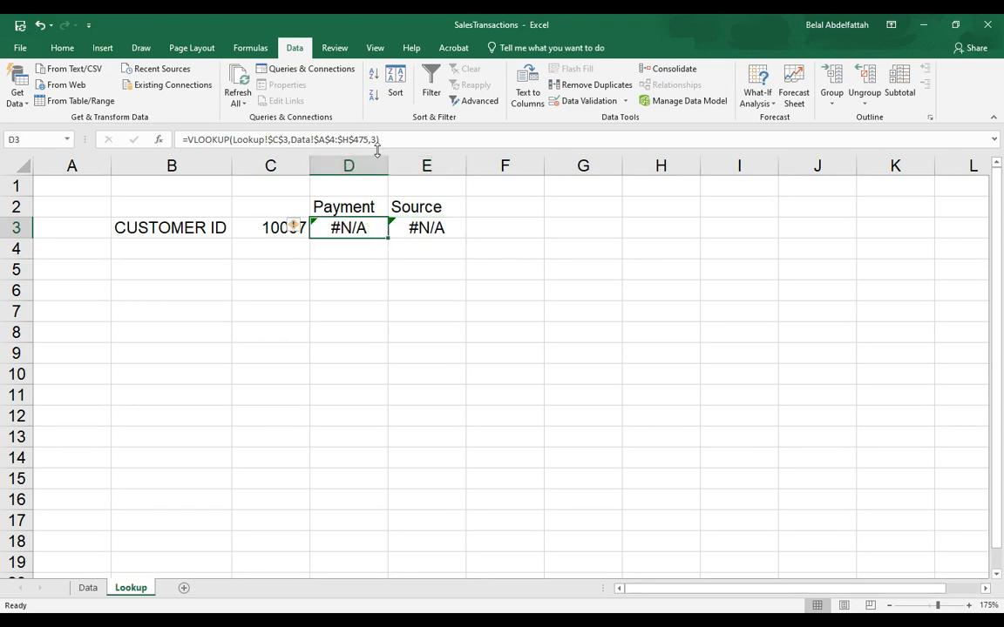
click(363, 242)
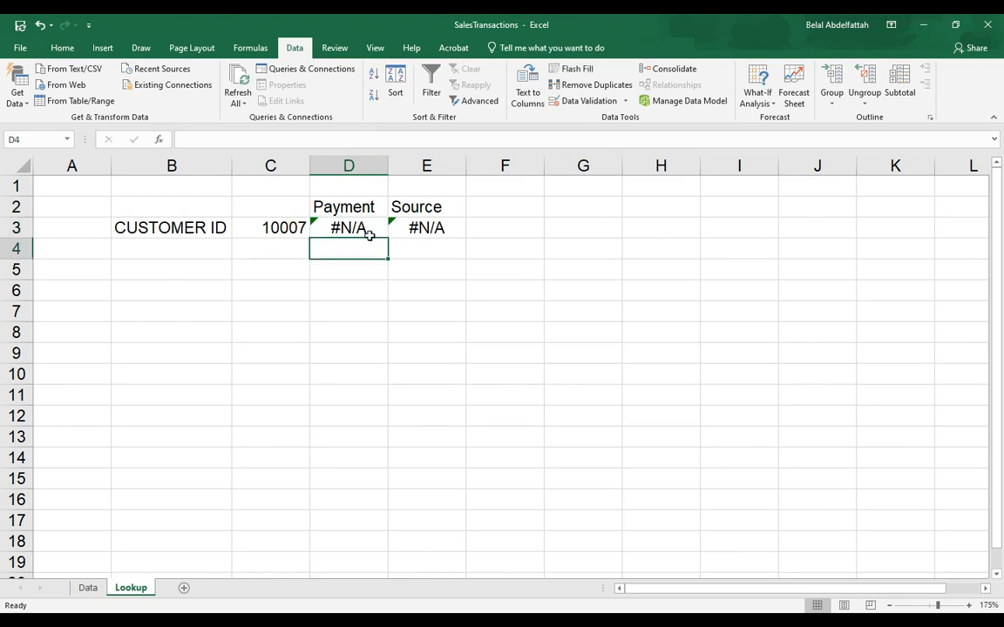
text(=VL)
key(Tab)
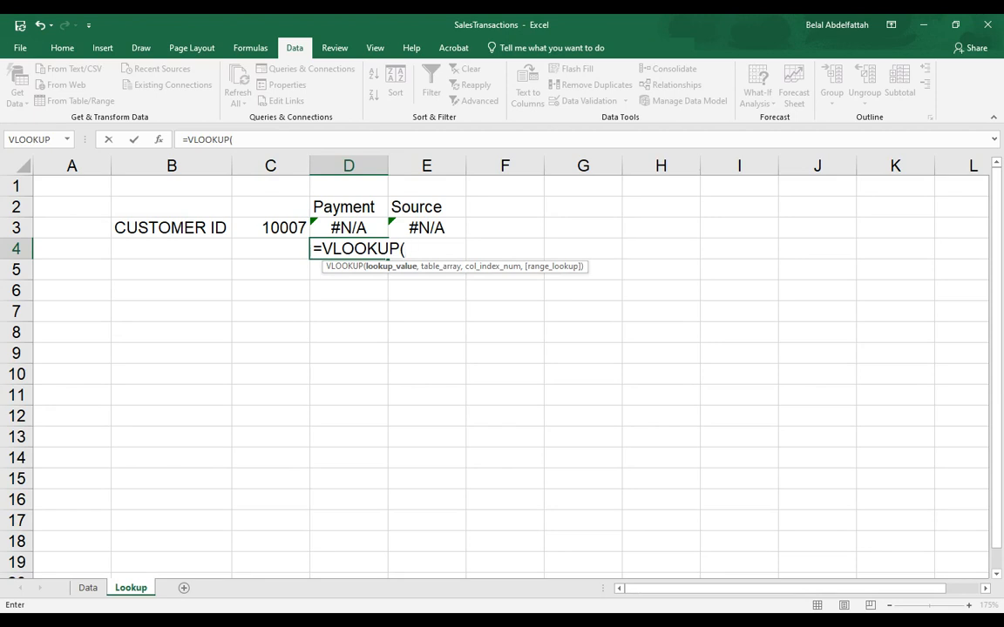
key(Escape)
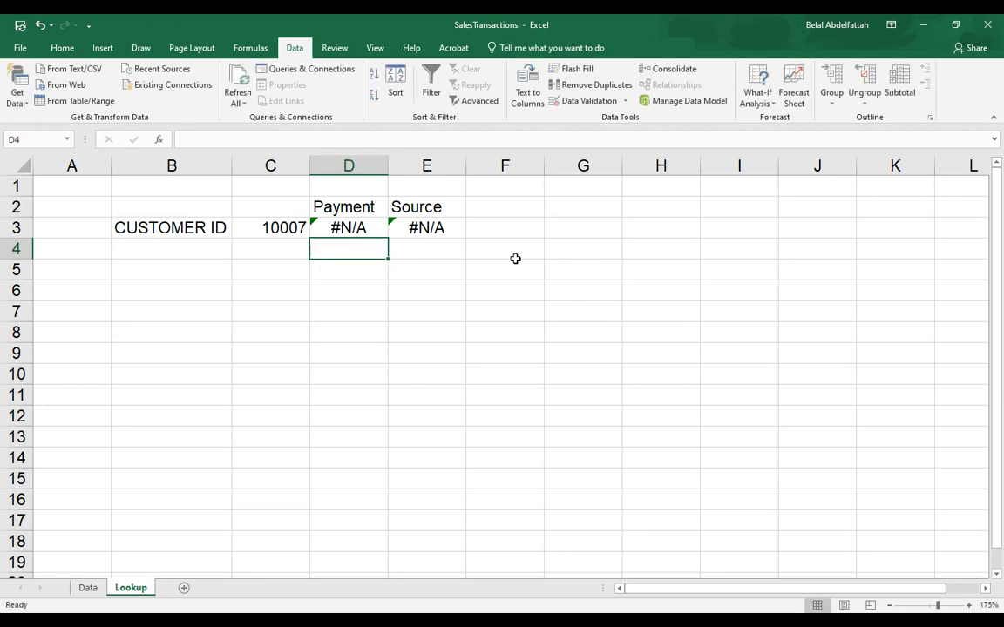
Add FALSE as the range lookup argument to the Payment formula in D3 for an exact match
key(Up)
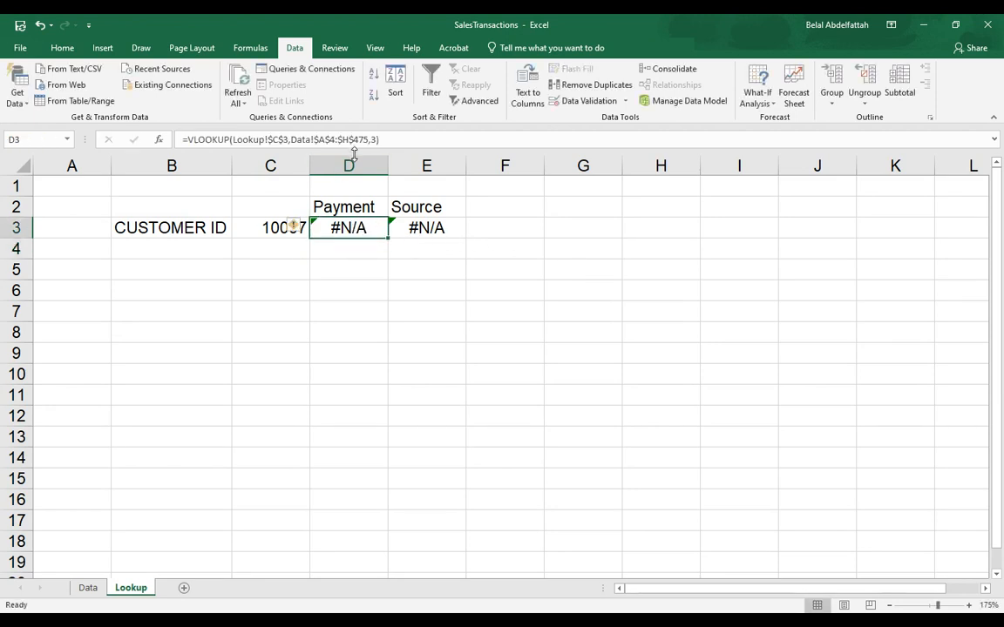
click(87, 587)
click(130, 588)
click(377, 139)
text())
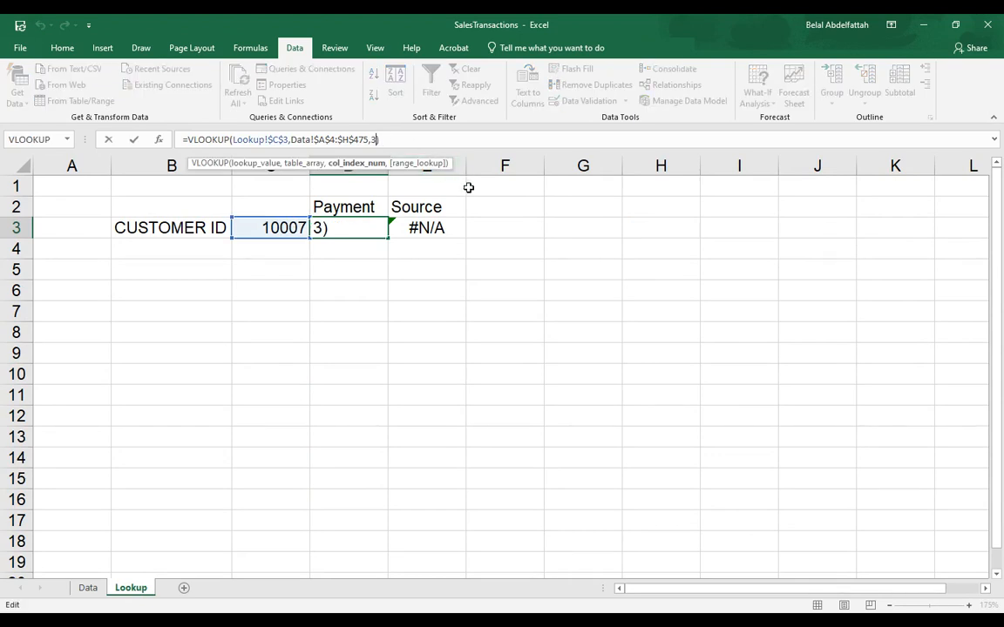
text(,)
text(fals)
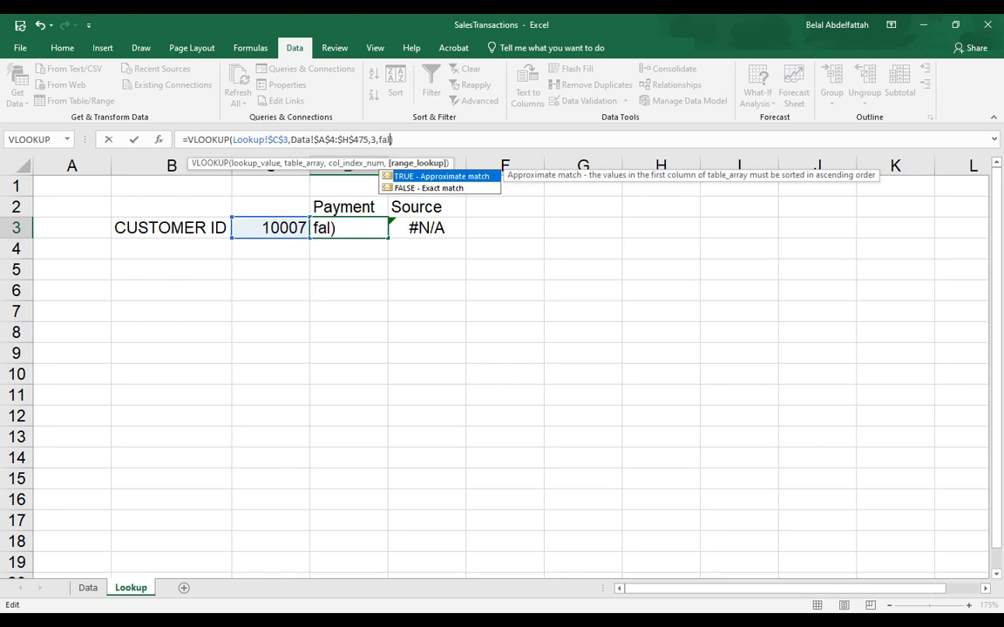
text(e)
key(Return)
key(Up)
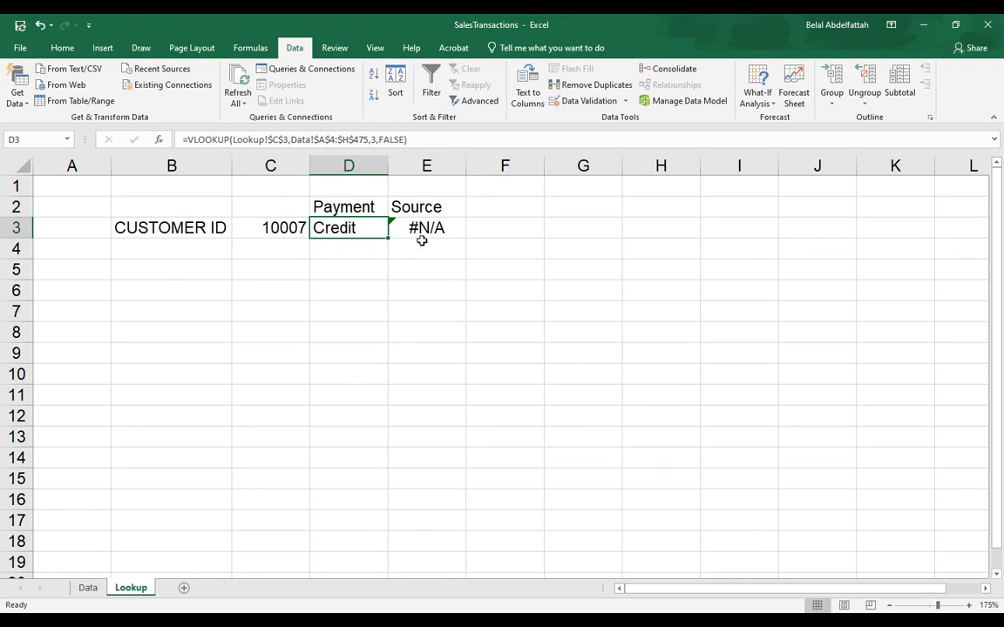
Add FALSE as the range lookup argument to the Source formula in E3 for an exact match
click(262, 225)
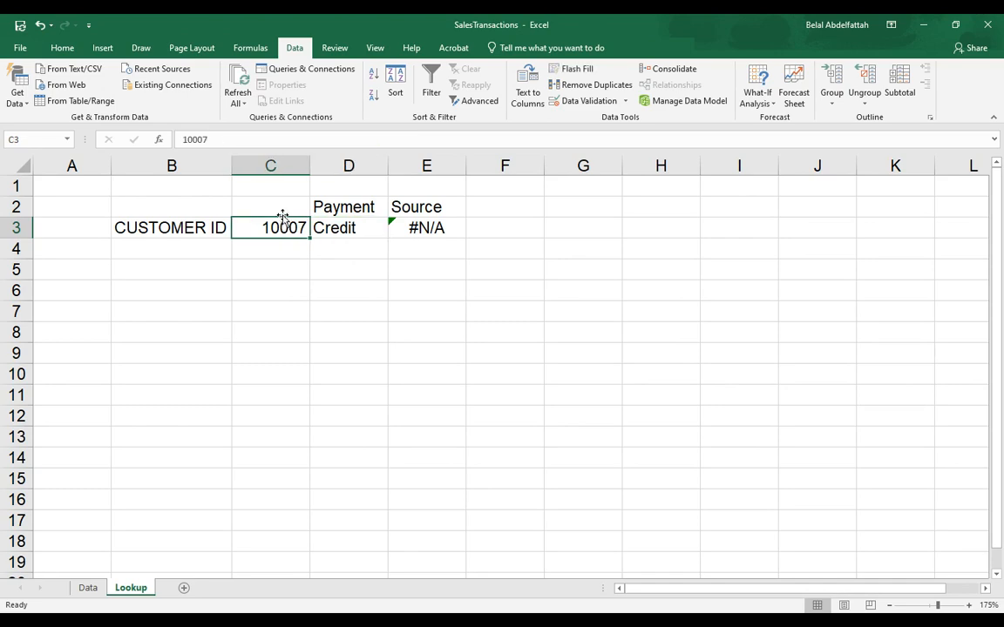
click(87, 588)
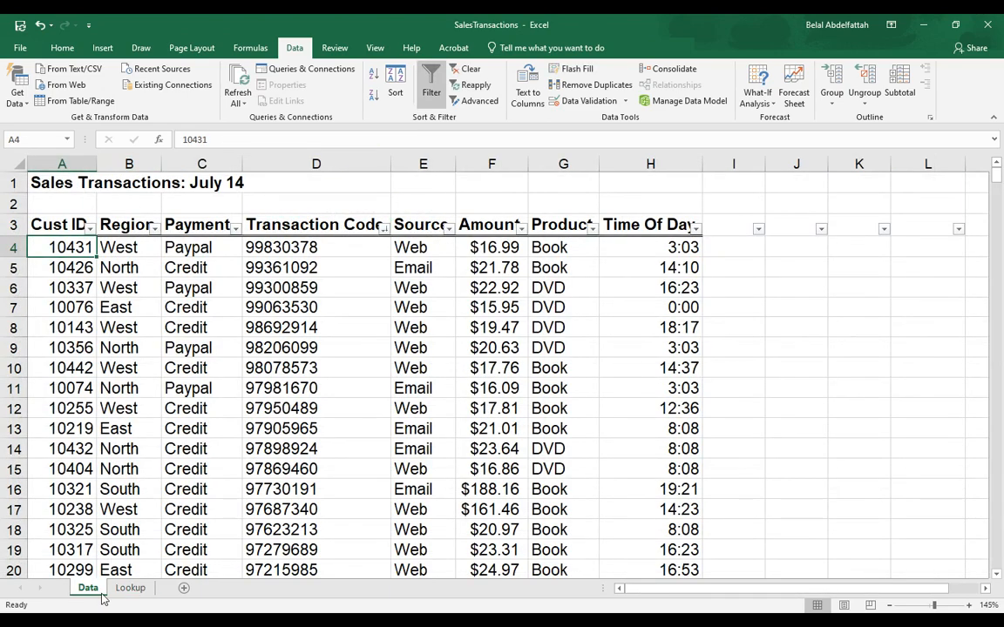
click(131, 587)
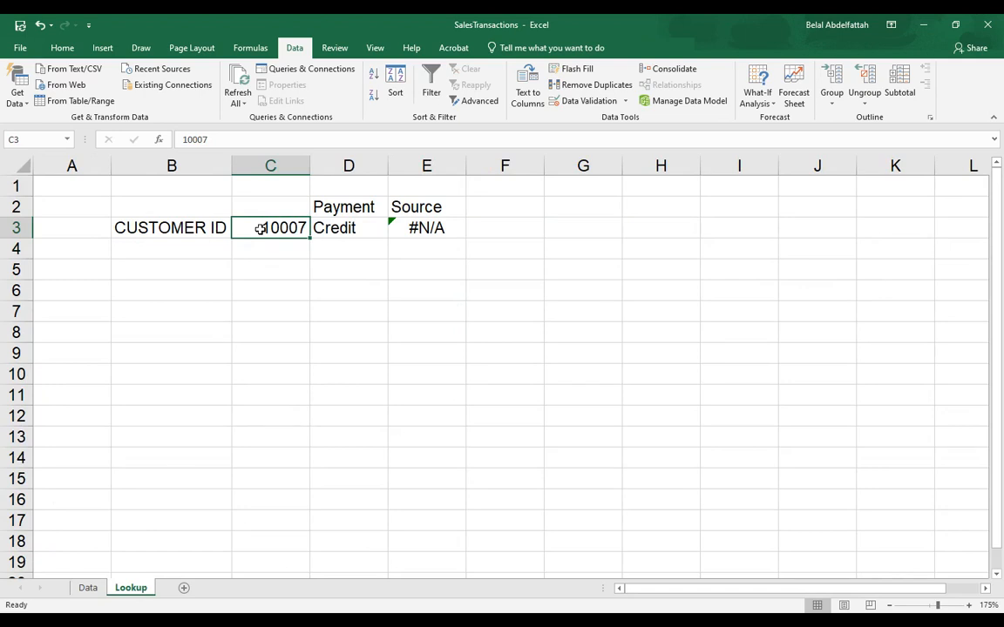
click(409, 227)
click(371, 140)
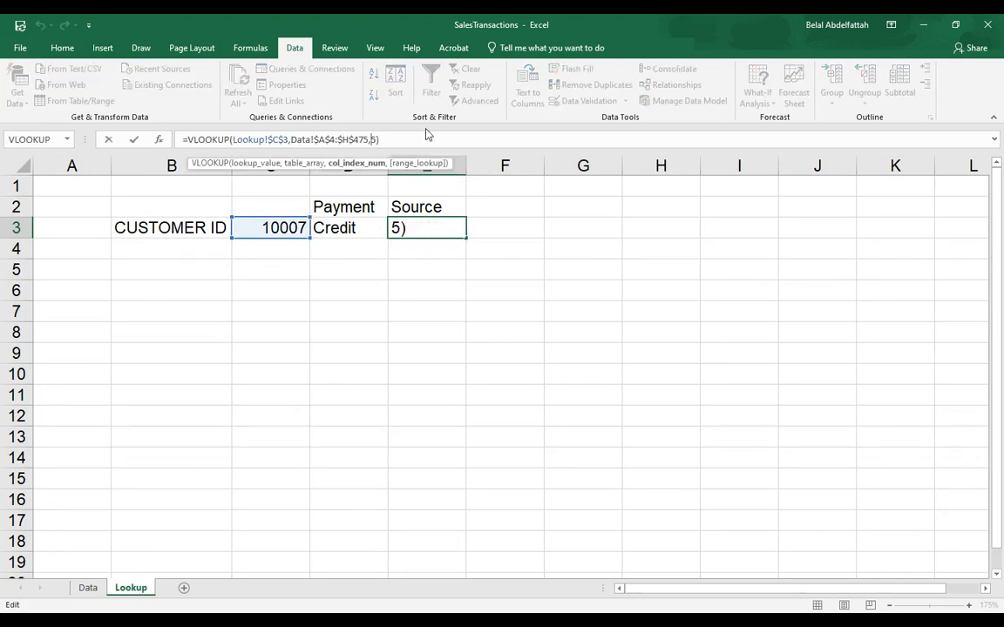
text(, FALSE)
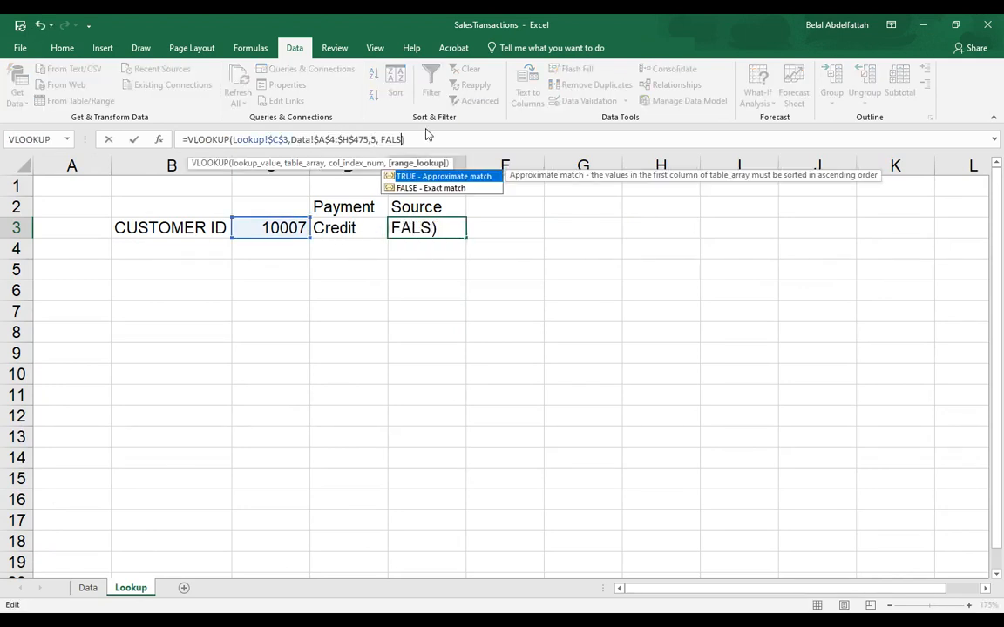
key(Return)
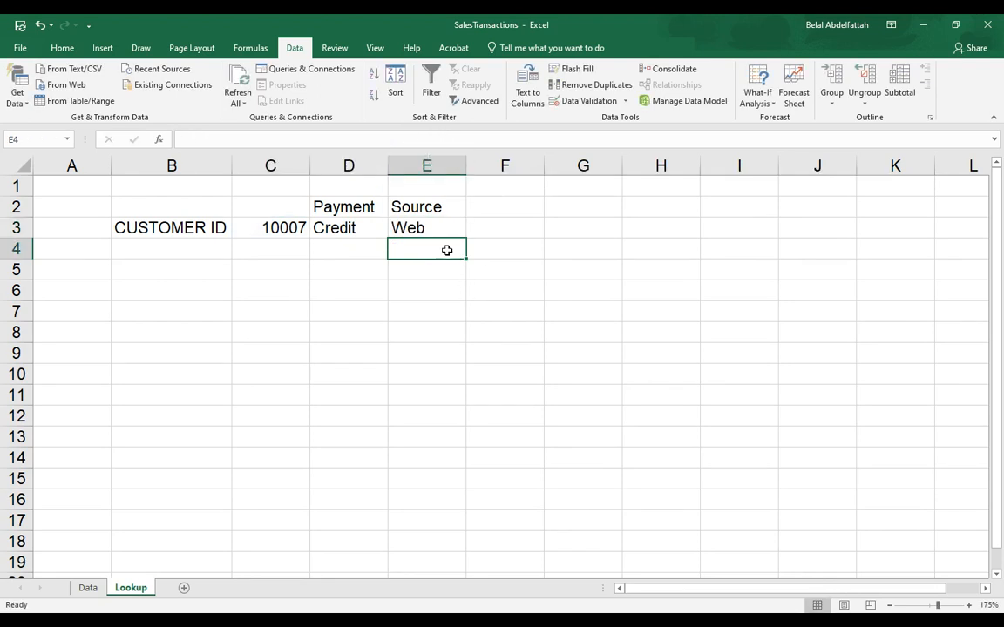
Compare the exact-match Payment and Source formulas in D3 and E3
click(418, 227)
click(370, 230)
click(393, 231)
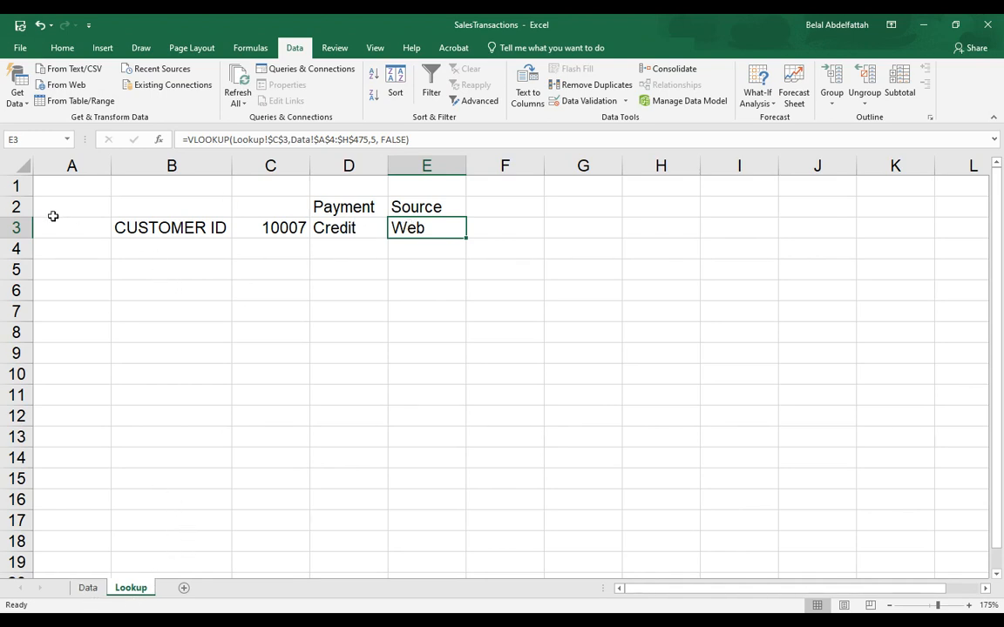
Hide the Data sheet so that only the Lookup sheet is shown in the workbook
click(89, 588)
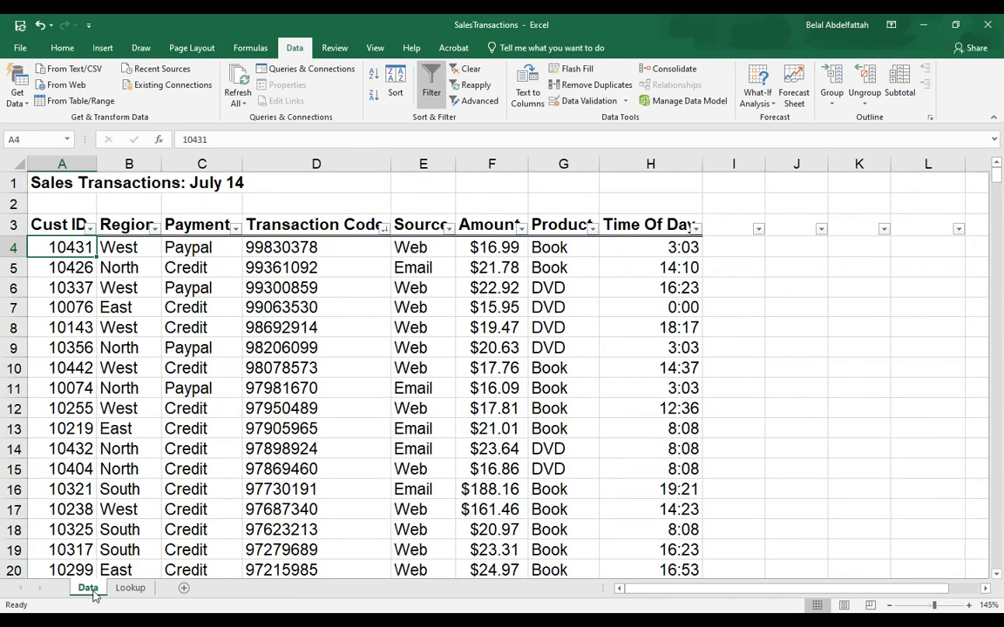
right_click(89, 592)
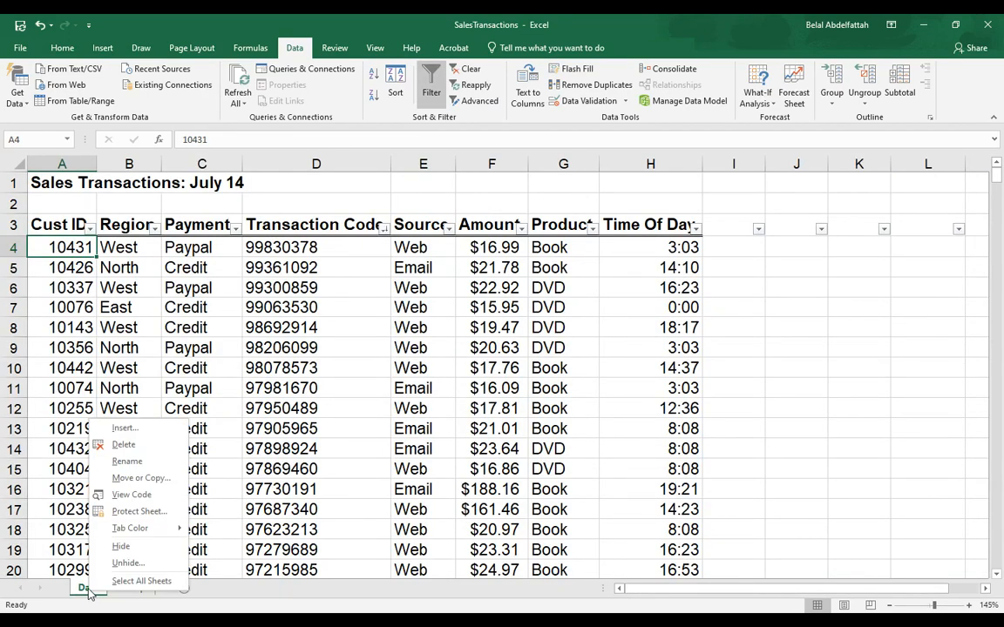
click(107, 492)
Enter a different customer ID in C3 of the Lookup sheet to test the formulas with the source data hidden
click(217, 262)
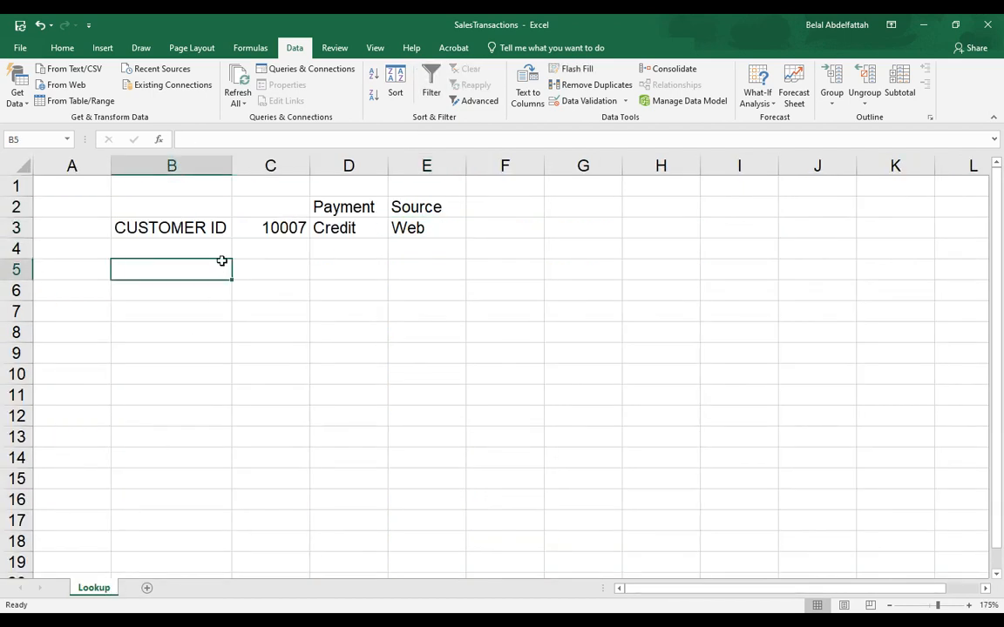
click(217, 228)
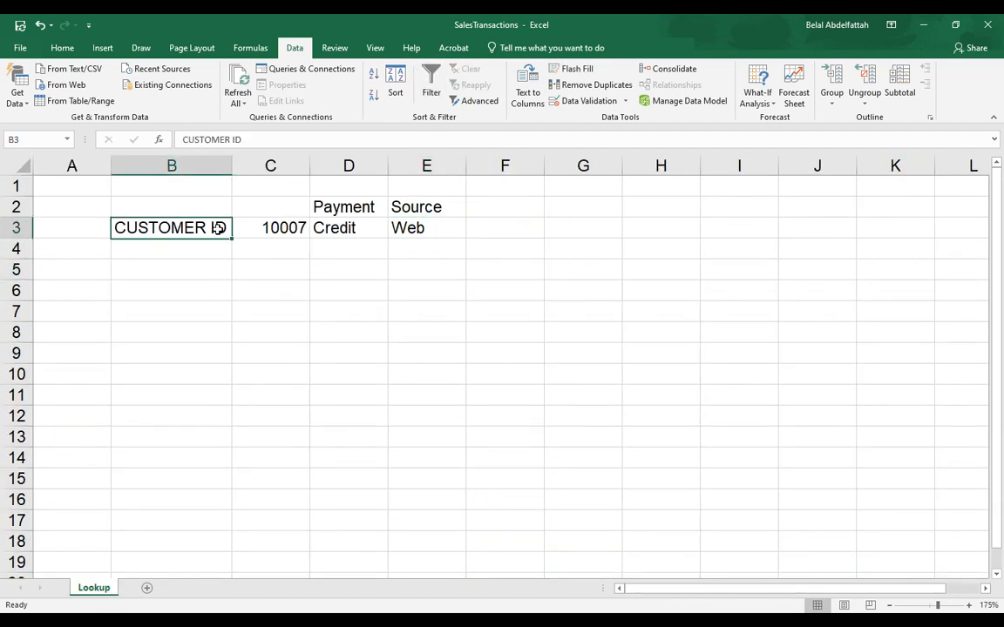
click(301, 228)
text(1000)
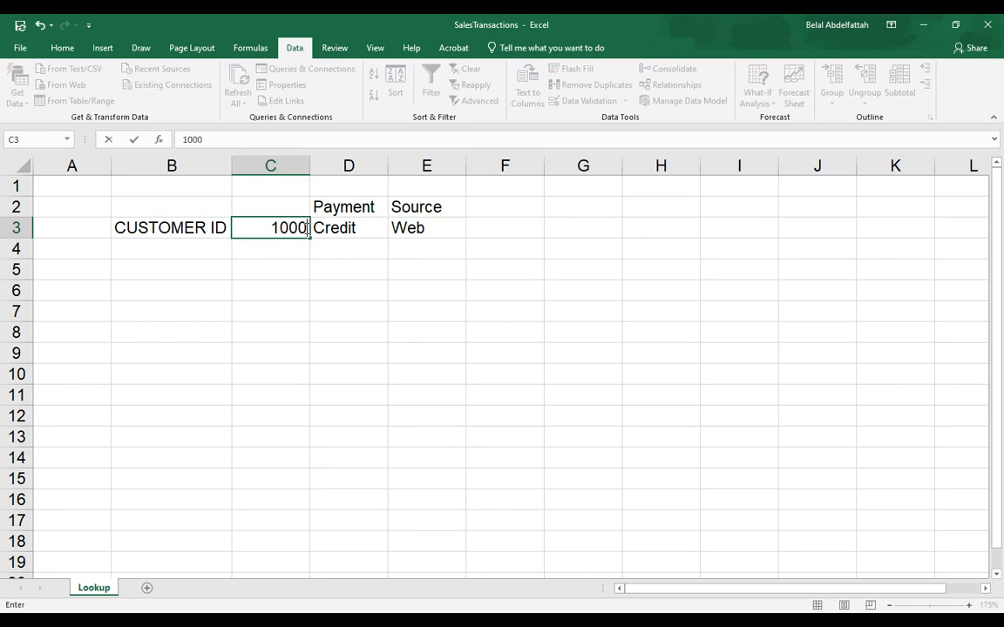
text(8)
key(Return)
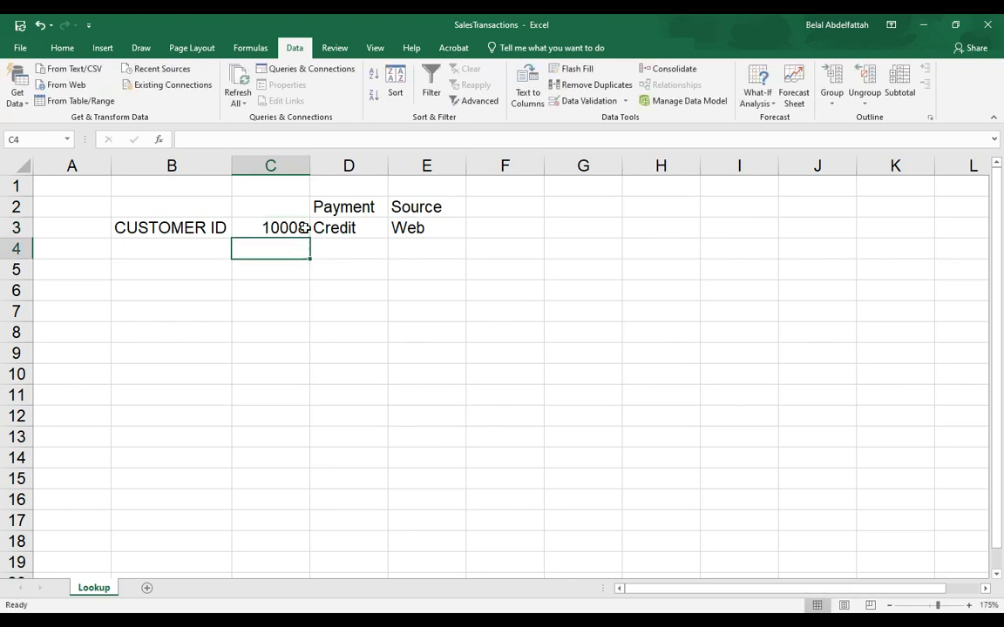
Change the last two digits of the customer ID in C3 to test the Payment and Source lookups on another customer
click(302, 227)
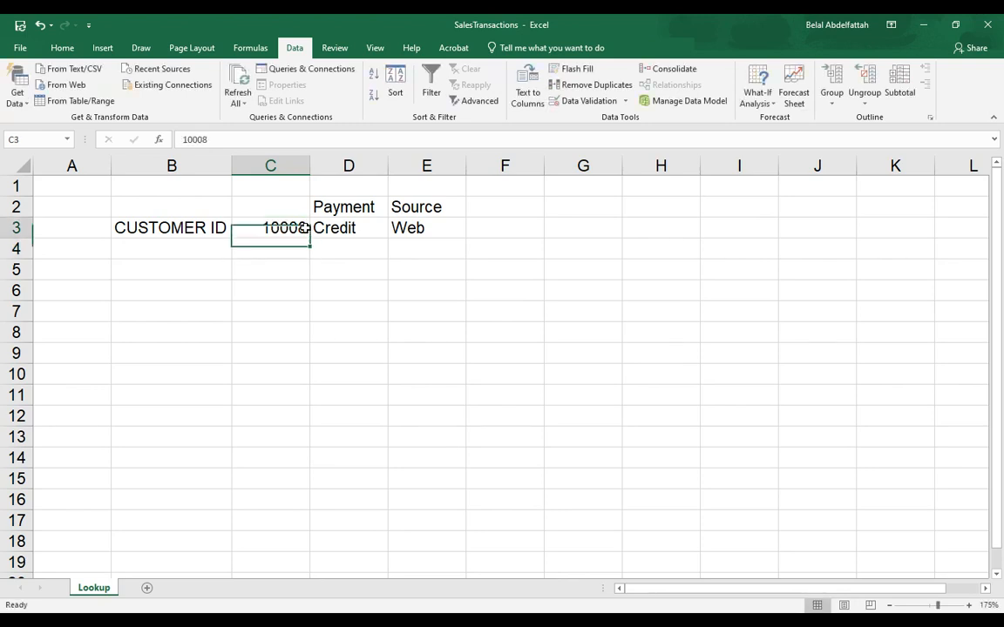
click(236, 139)
key(BackSpace)
key(BackSpace)
text(1)
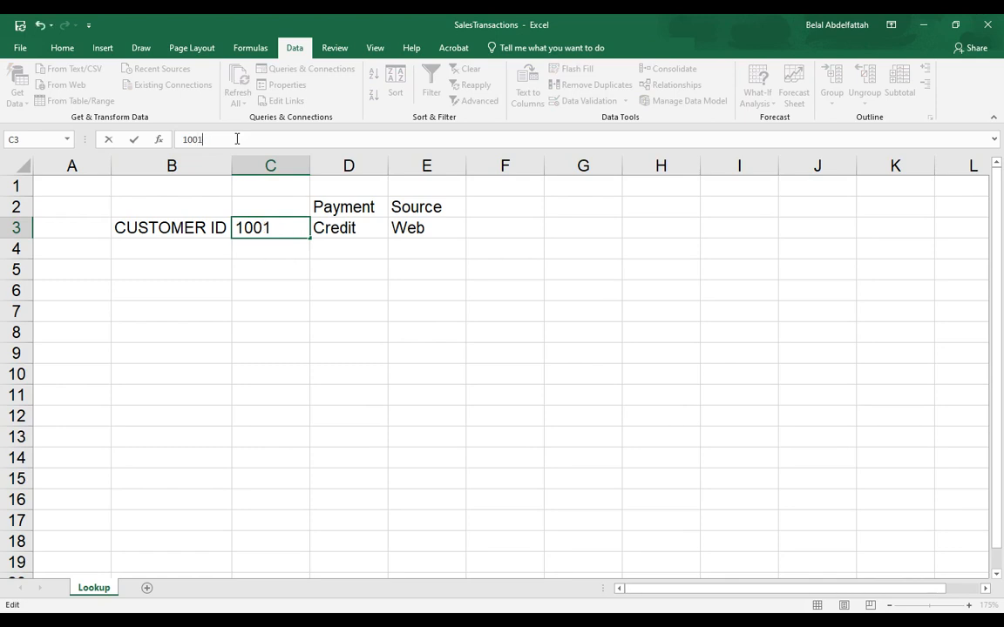
text(0)
key(Return)
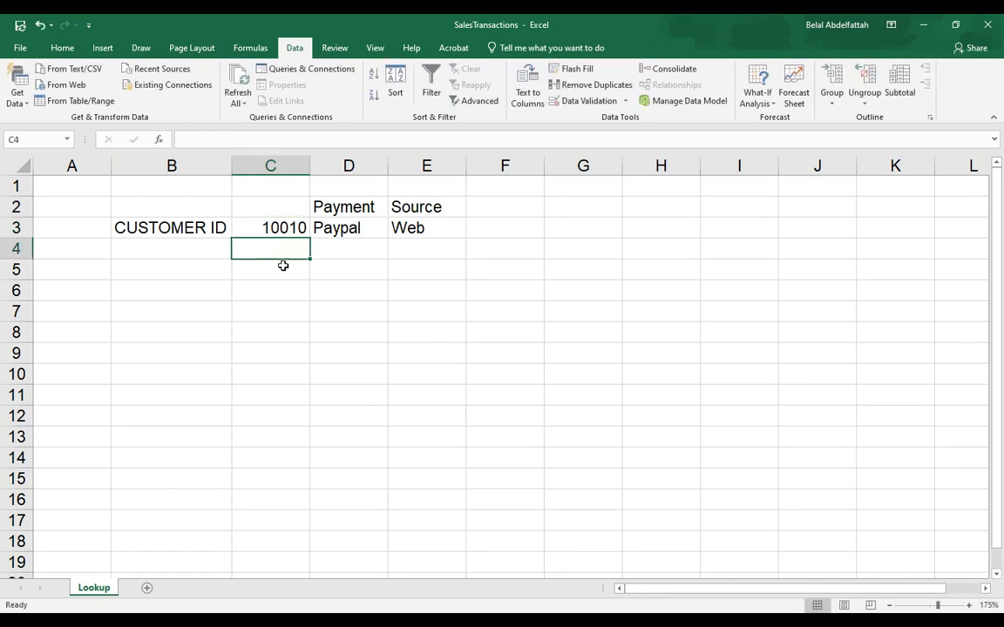